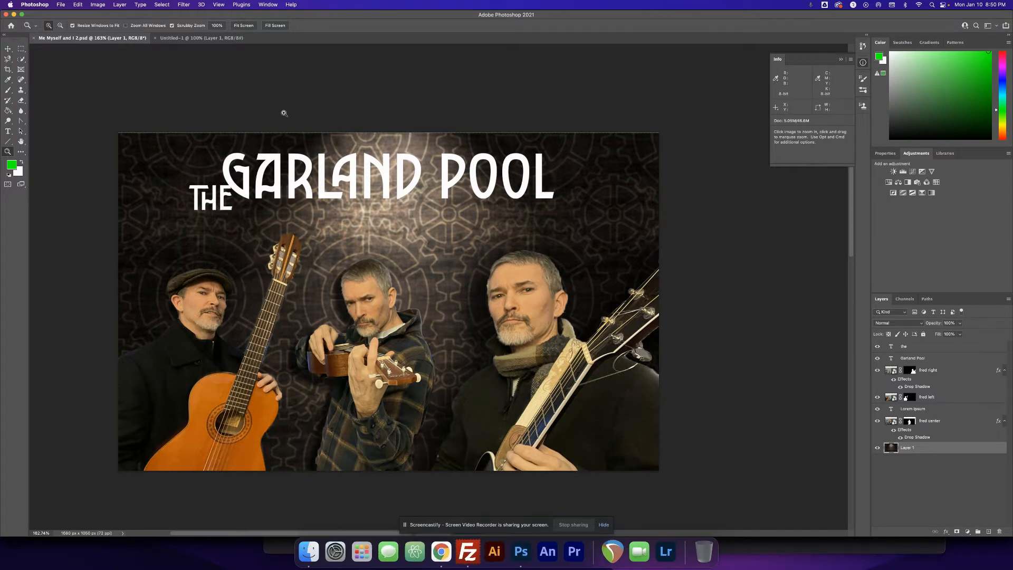
Step: Switch to Chrome and examine the "texture wallpaper hd" image results, previewing the blue pattern and the dark gear wallpaper
click(441, 551)
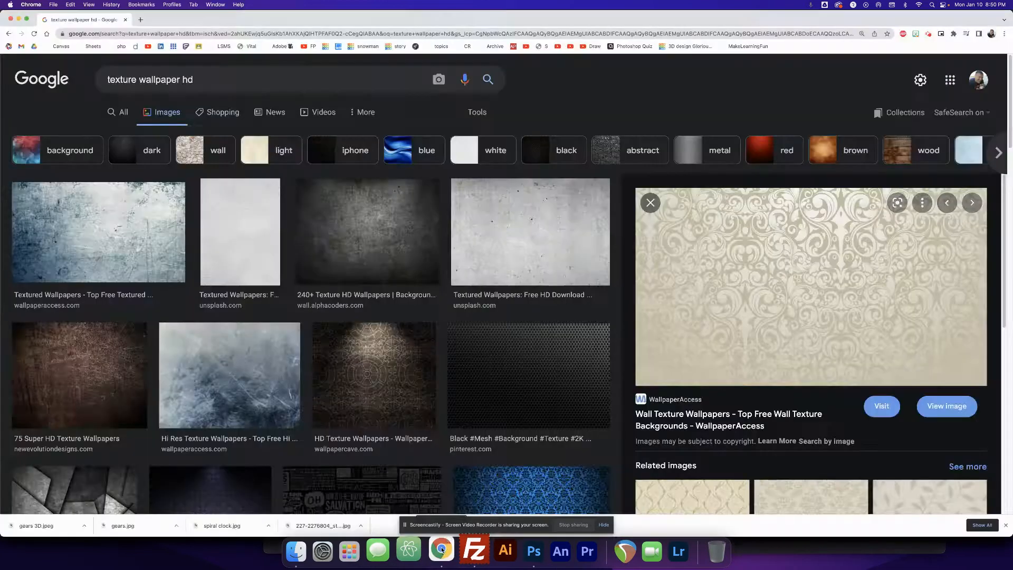
click(215, 80)
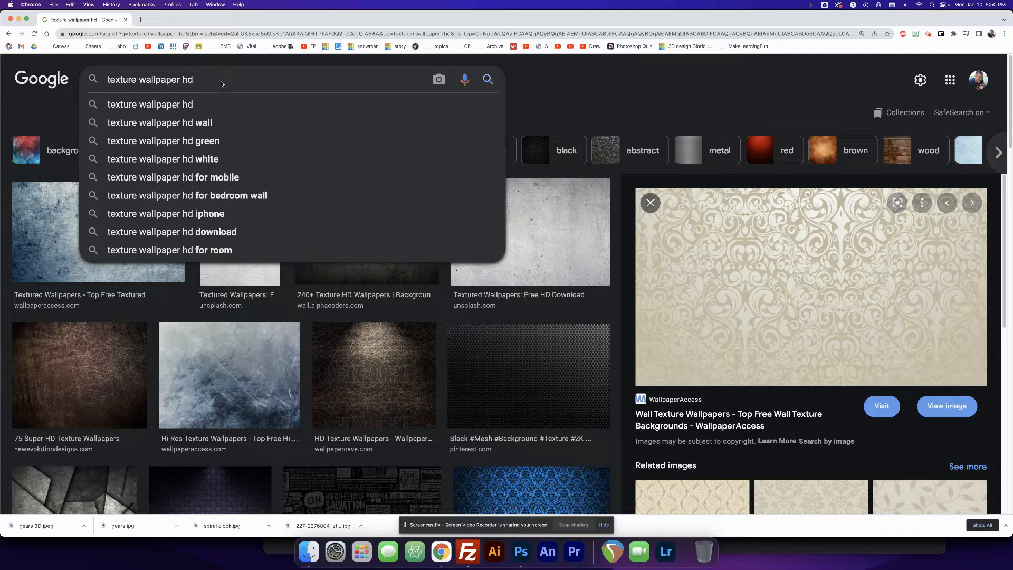
drag(221, 83, 115, 65)
click(206, 83)
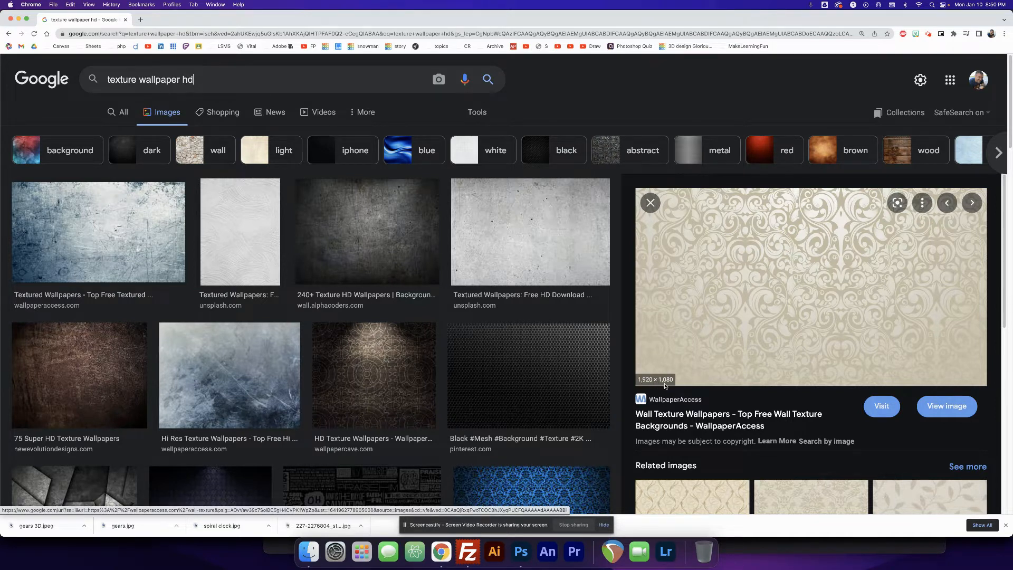
click(380, 375)
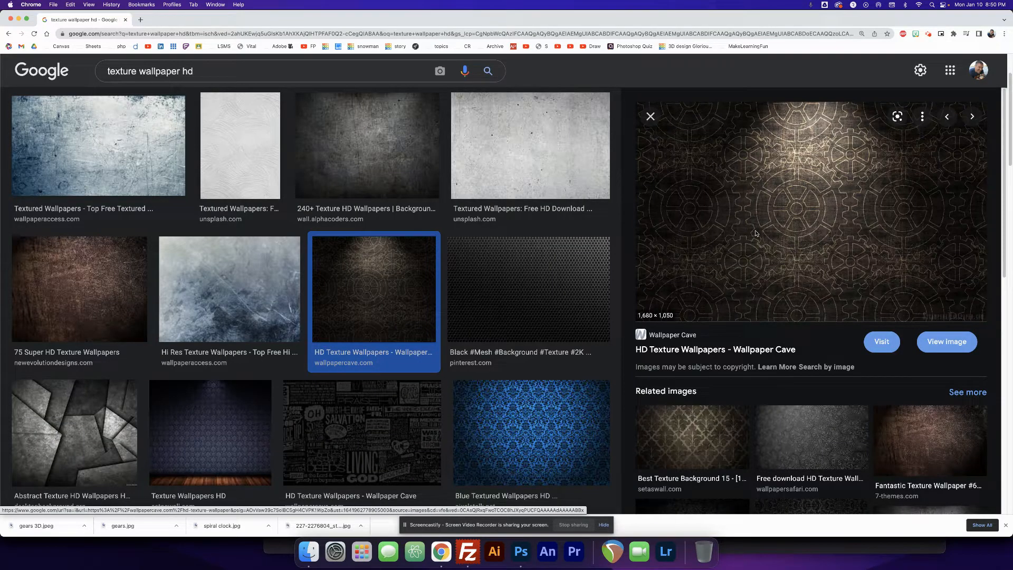
click(526, 428)
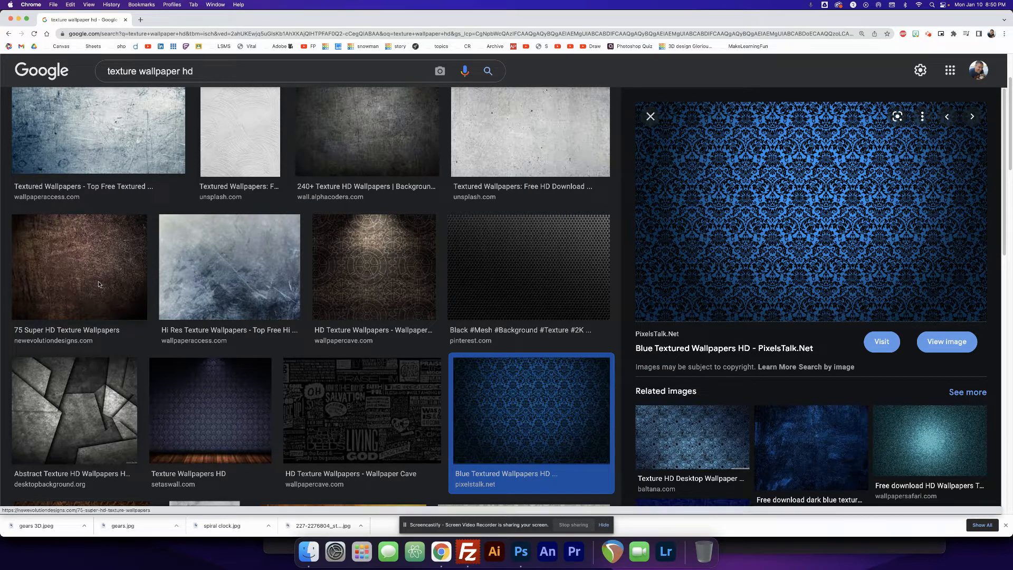
click(394, 260)
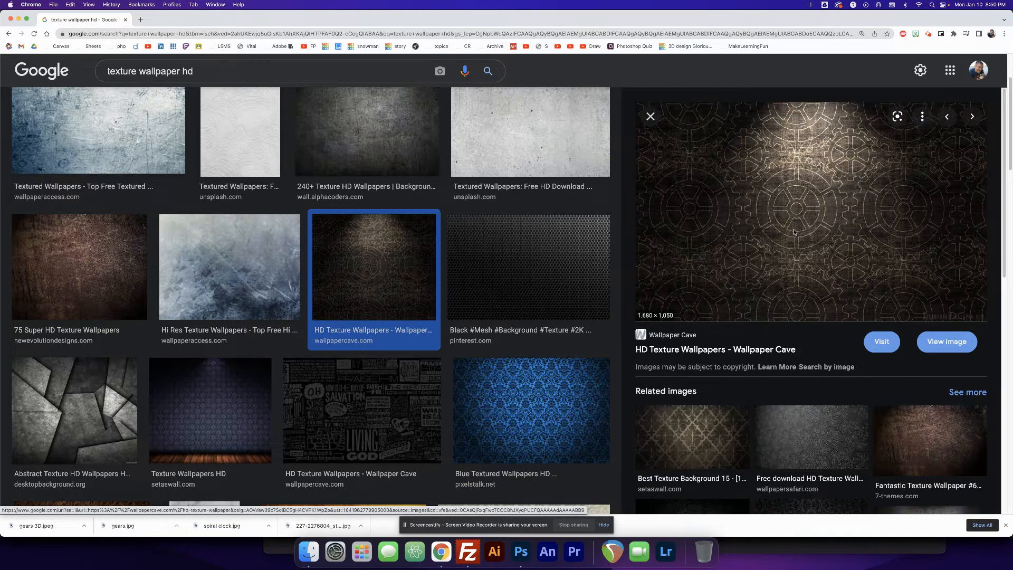
right_click(771, 227)
click(769, 217)
right_click(768, 215)
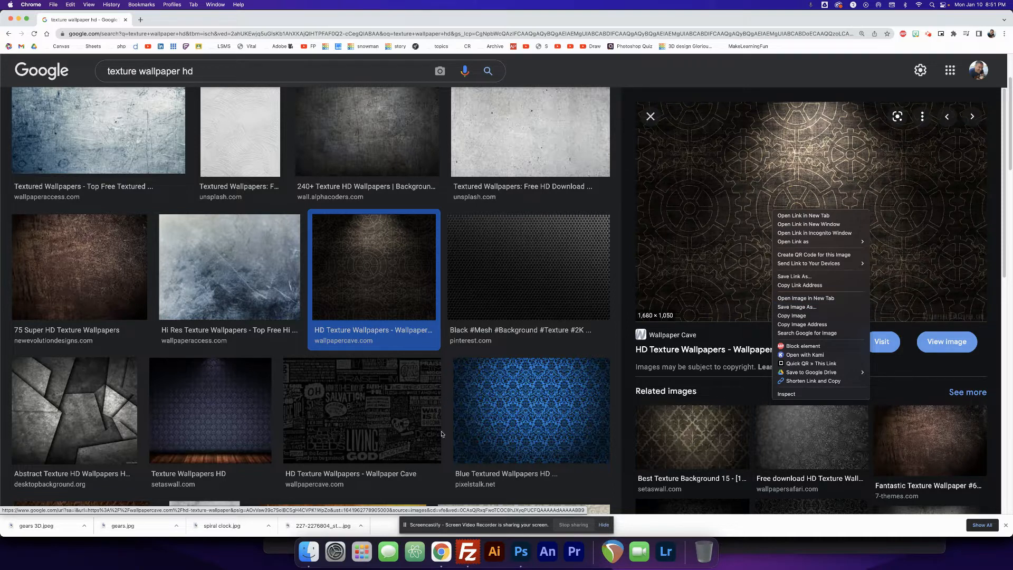
Step: Switch to Finder, open the Me Myself and Eye folder, and place gears.jpg in Photoshop's Untitled-1 document
click(309, 552)
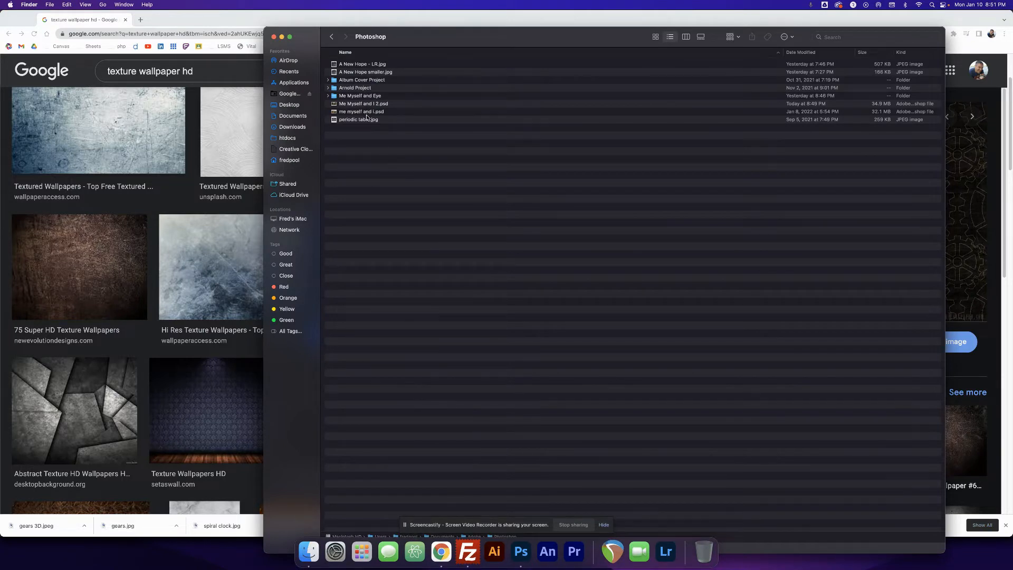
double_click(360, 95)
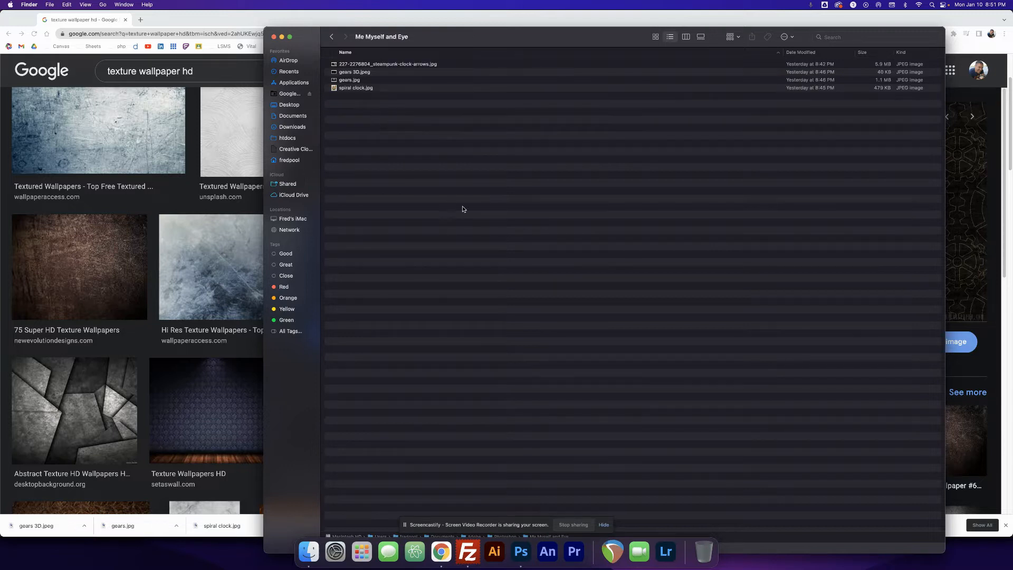
click(349, 91)
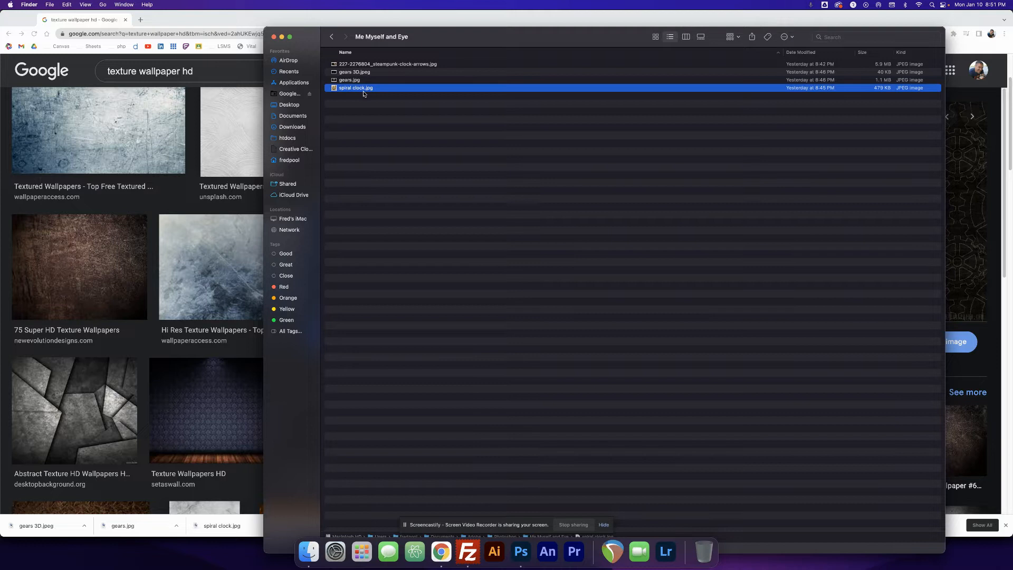
click(520, 551)
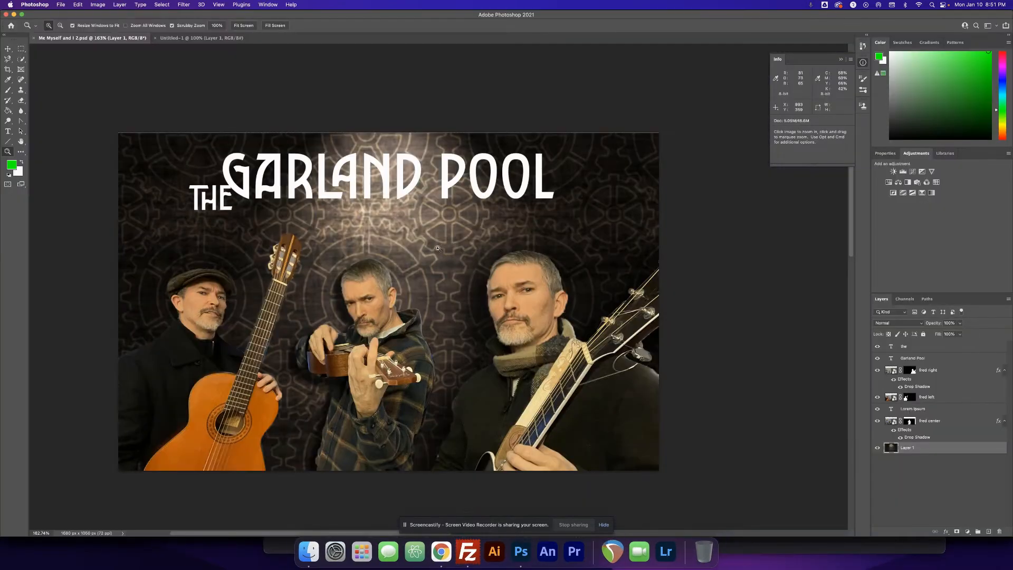
click(195, 42)
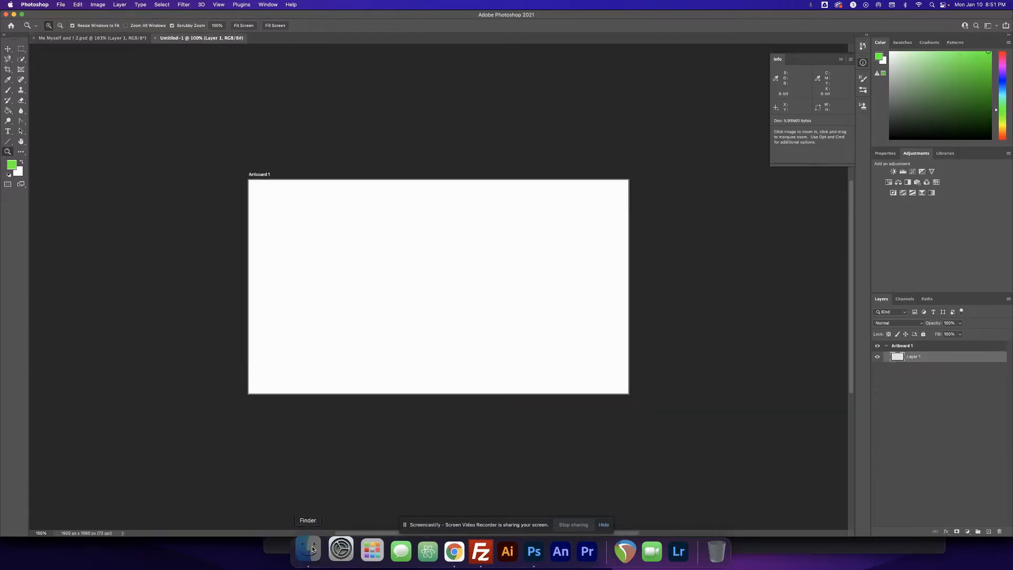
click(309, 551)
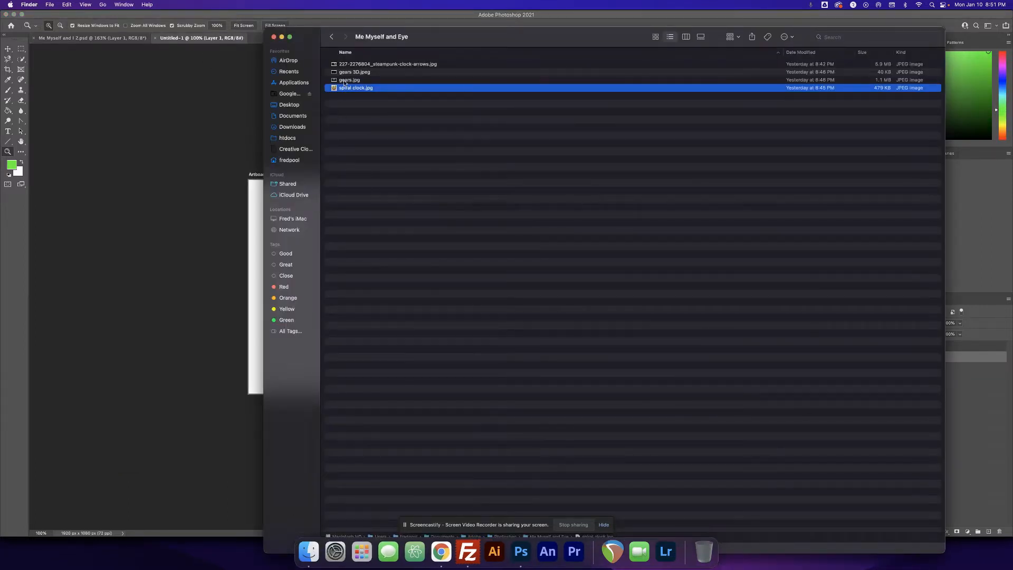
drag(345, 88, 256, 204)
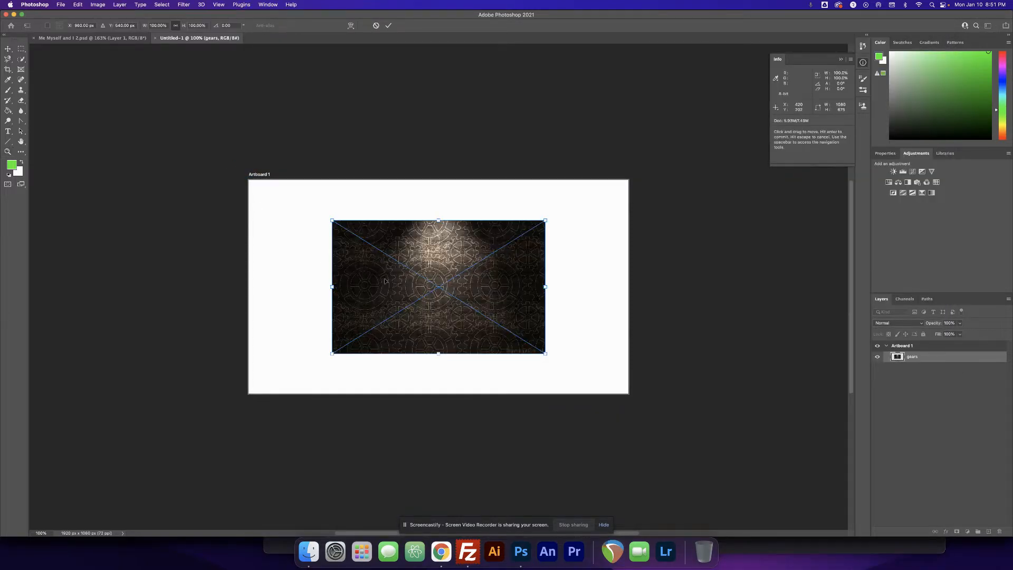
Step: Align the gears image with the artboard's top-left corner and scale it proportionally to about 178% to cover the artboard
drag(332, 221, 245, 170)
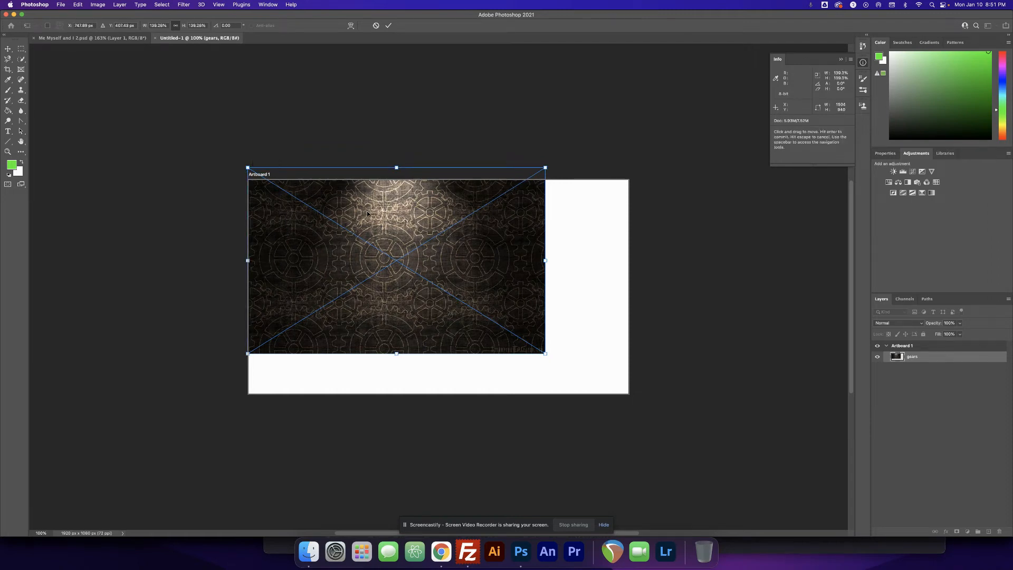
mouse_move(366, 211)
mouse_down()
mouse_move(360, 225)
mouse_move(370, 227)
mouse_up()
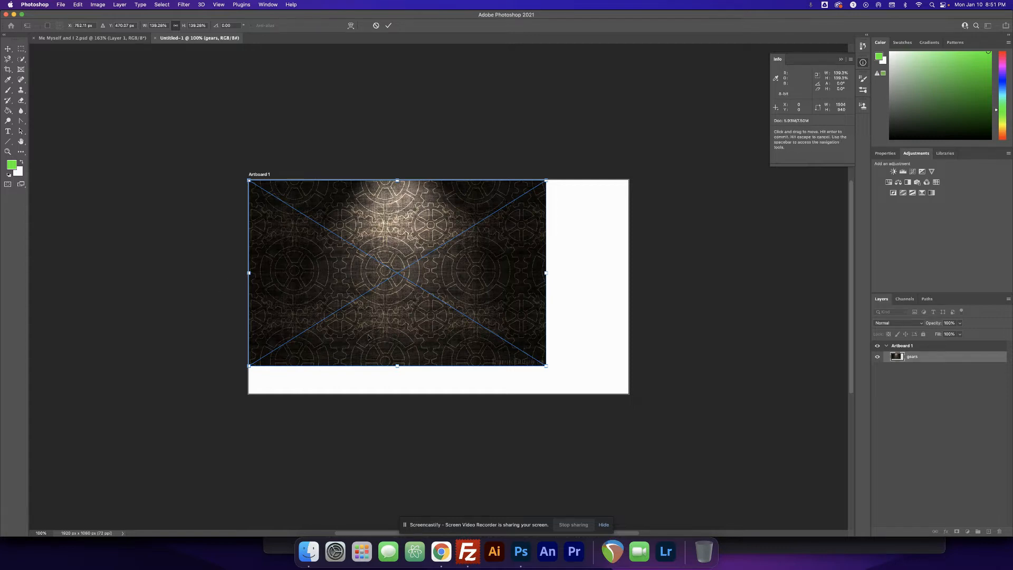
click(8, 48)
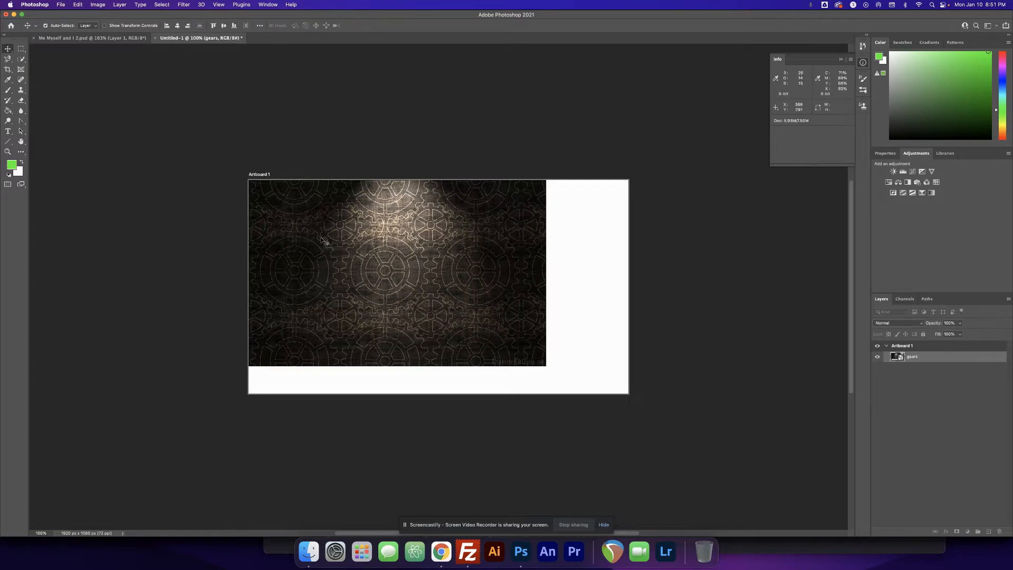
key(super+t)
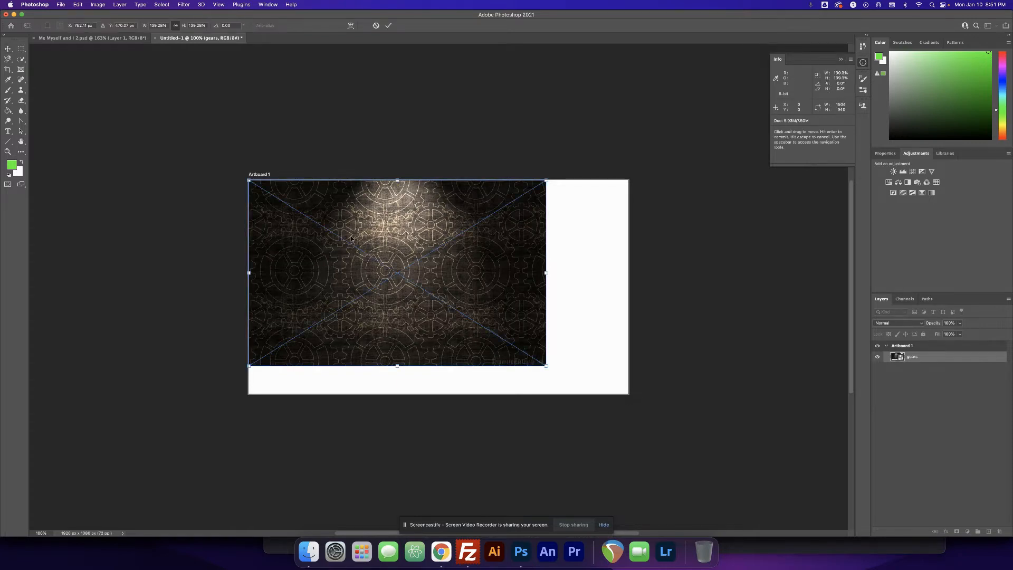
drag(547, 363, 629, 417)
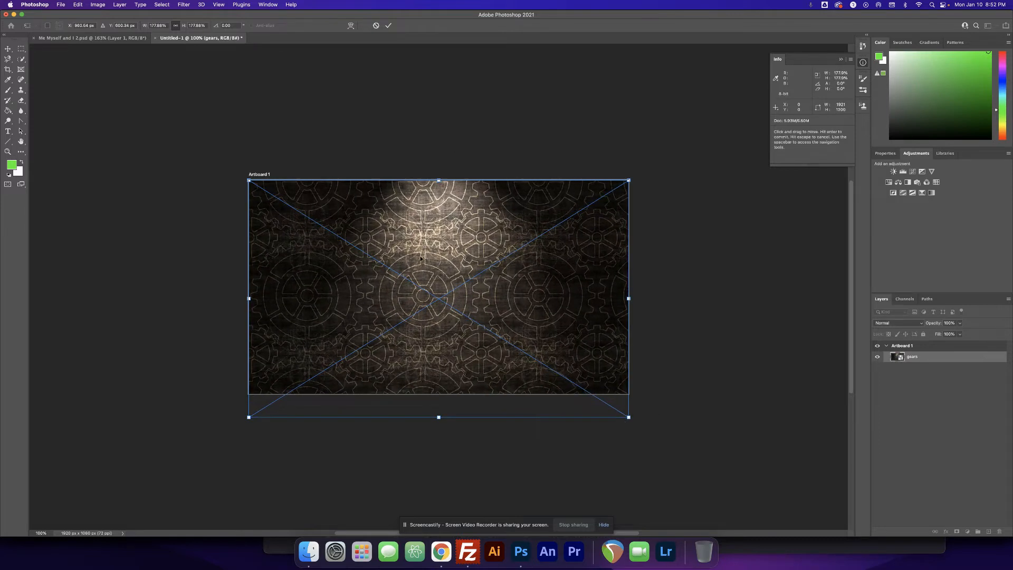
click(6, 50)
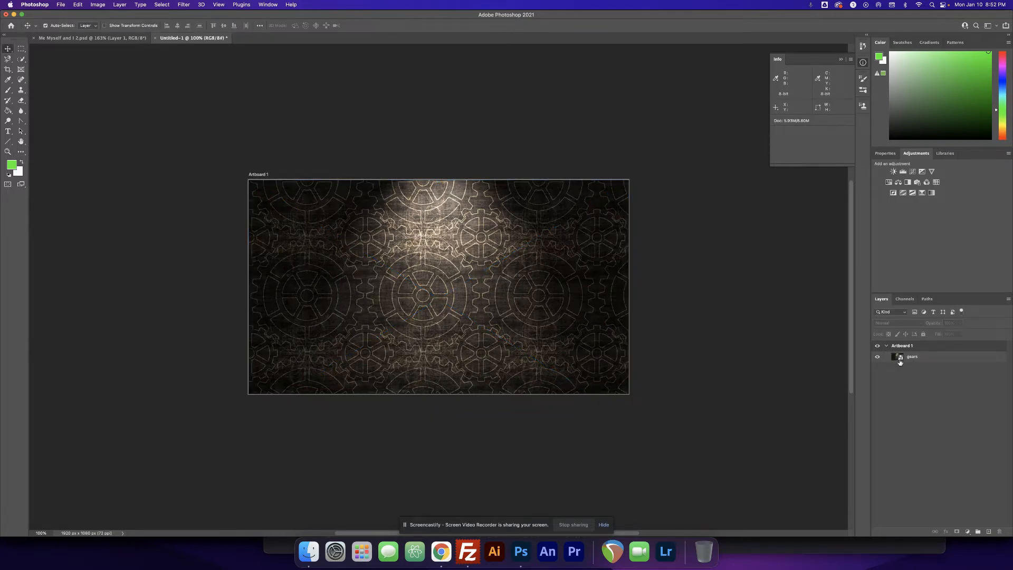
Step: Add a new layer above gears and place fred left.JPG from the Downloads folder on it, fitted to the full artboard
click(988, 532)
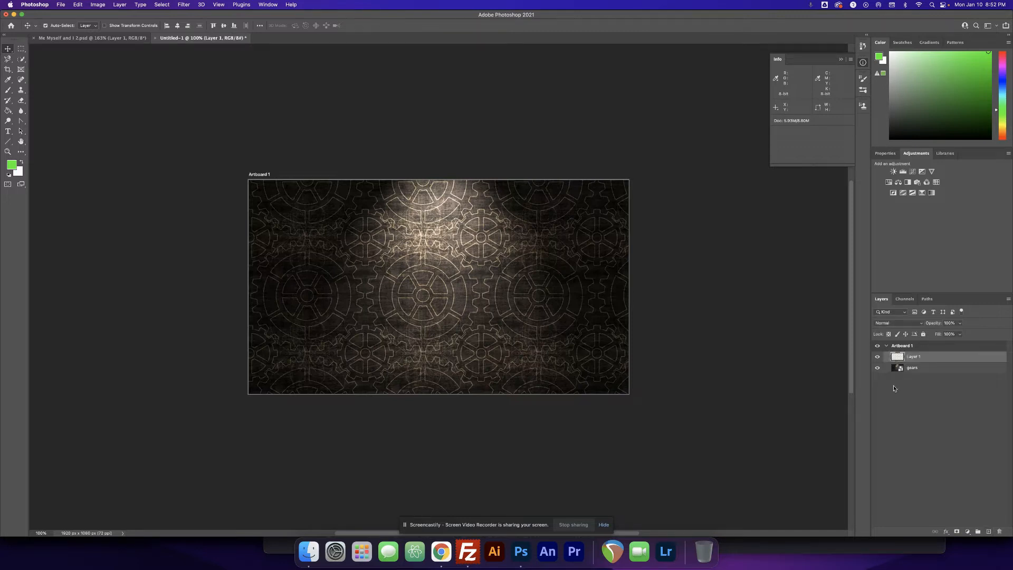
click(309, 552)
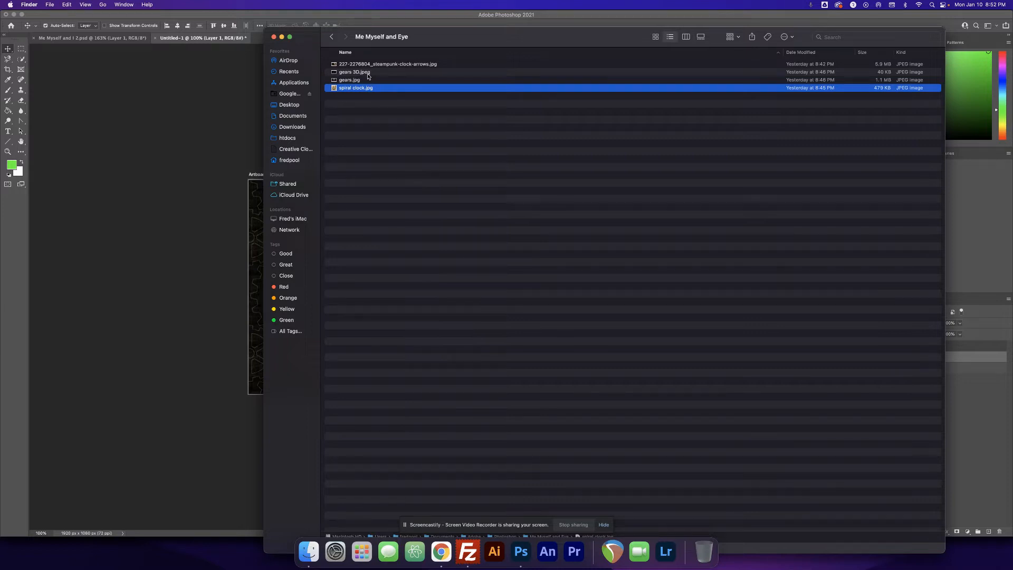
click(337, 38)
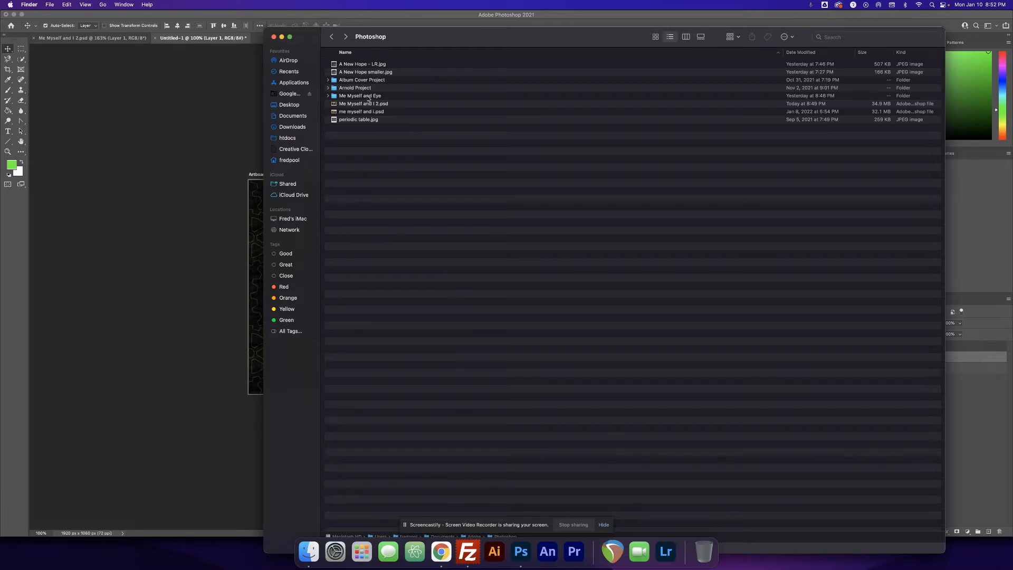
click(332, 38)
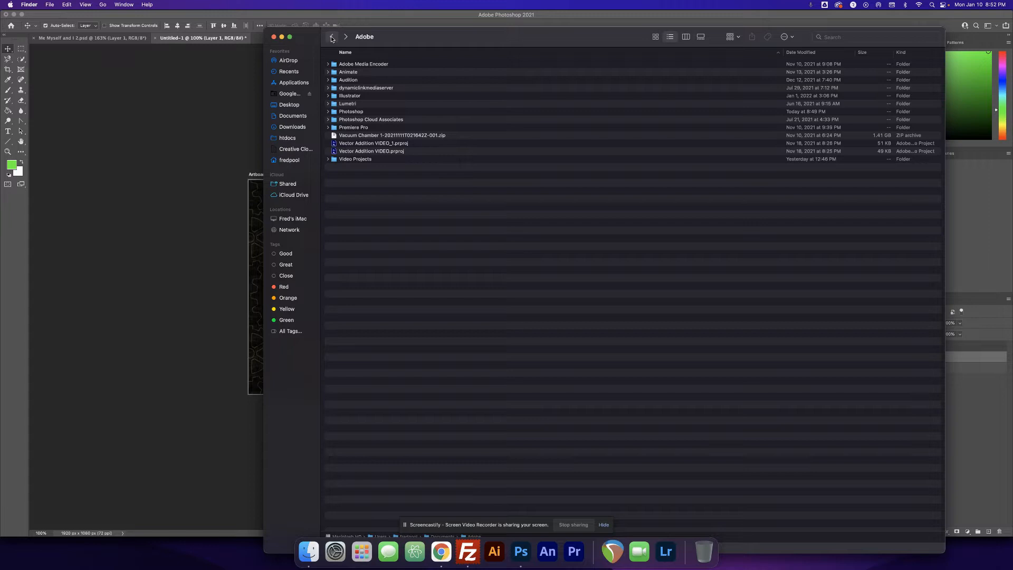
click(332, 38)
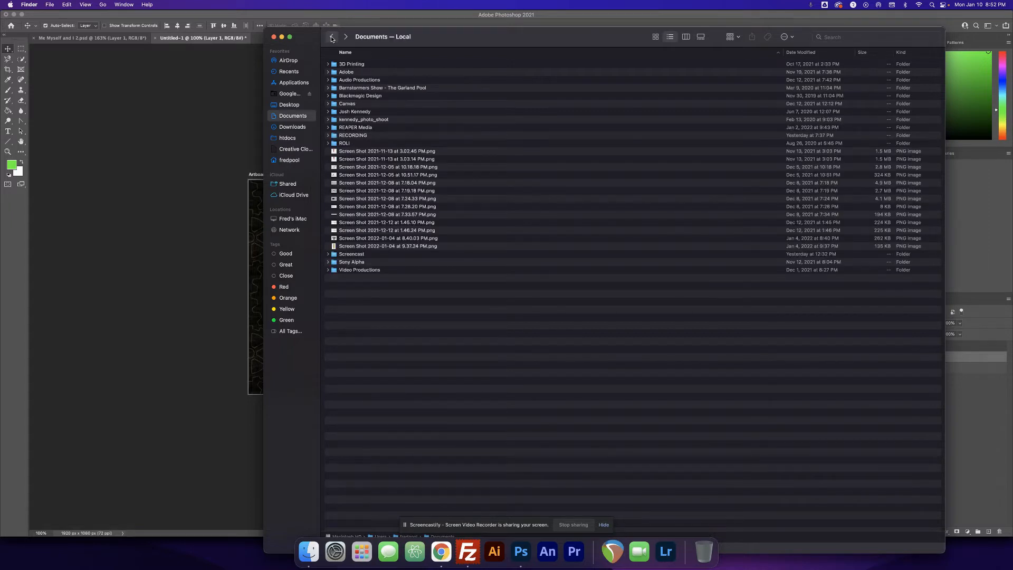
click(332, 38)
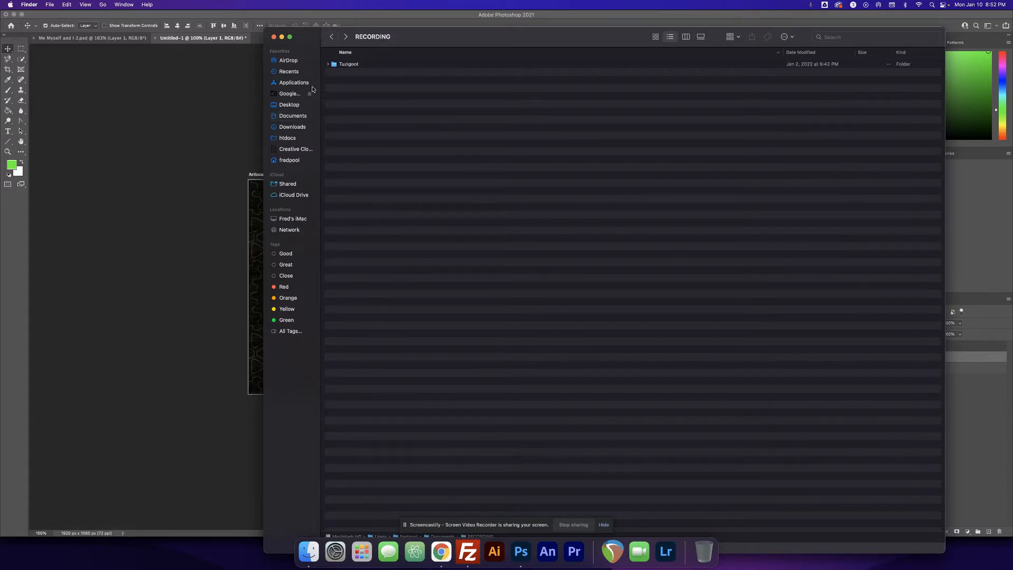
click(293, 127)
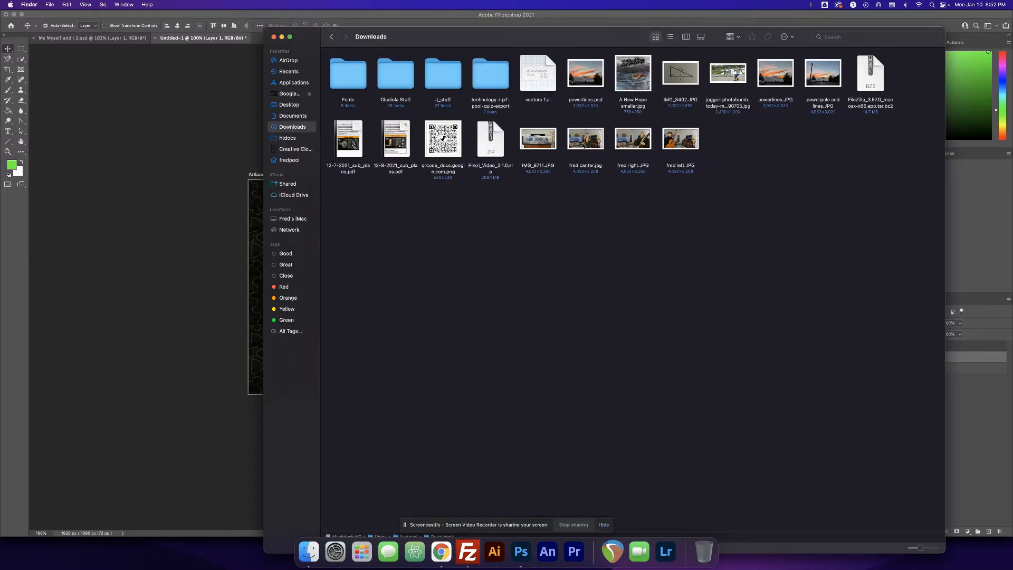
drag(674, 143, 233, 248)
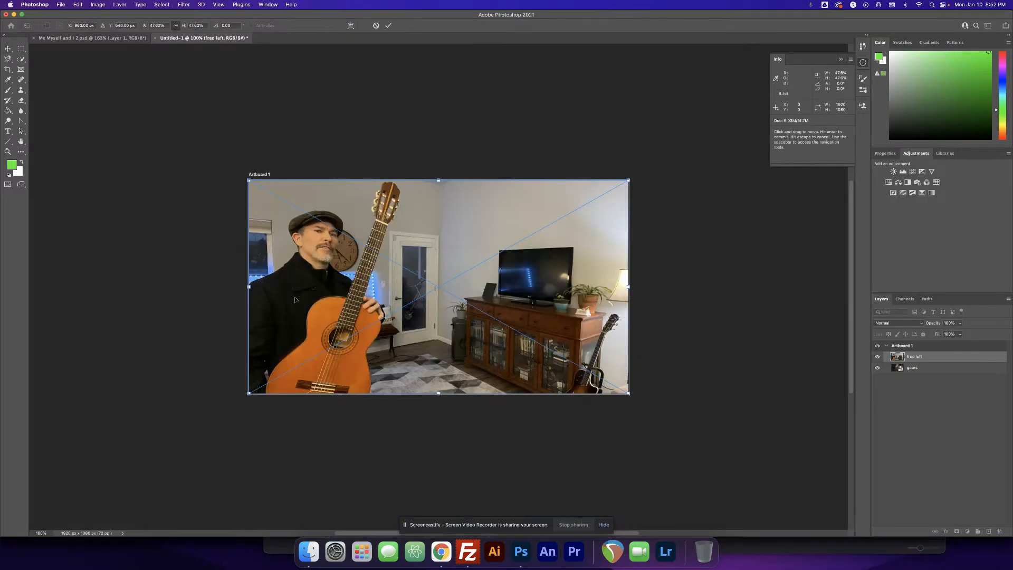
drag(452, 257, 422, 340)
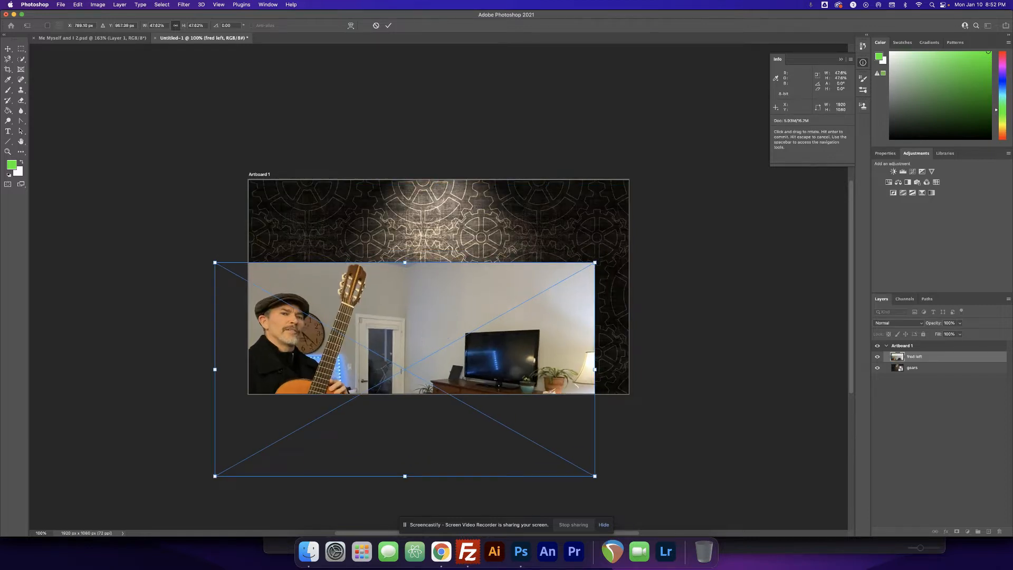
key(ctrl+z)
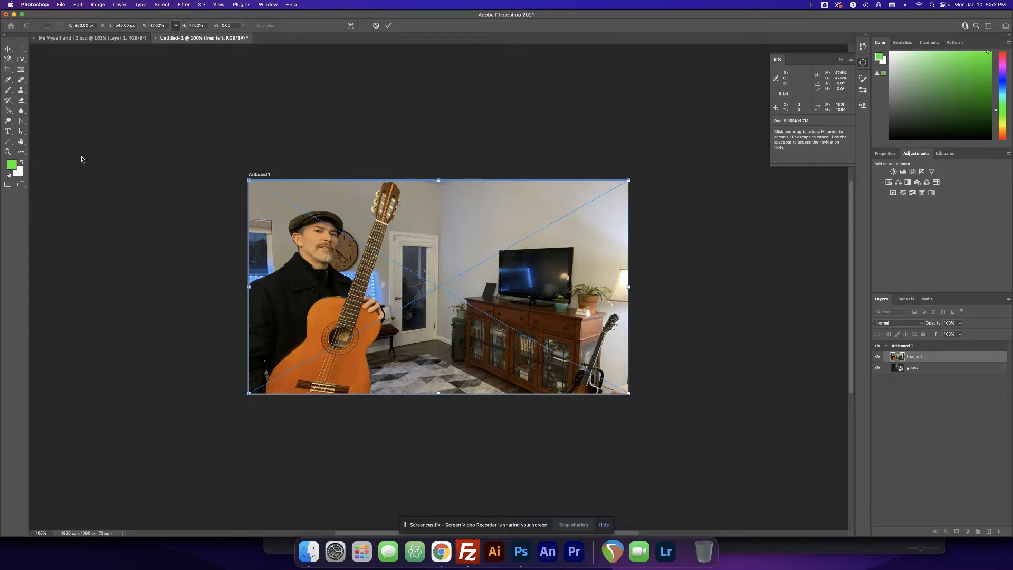
Step: Confirm the placed photo and select the man's coat, face, cap, hand and the whole orange guitar with the Quick Selection tool
click(22, 61)
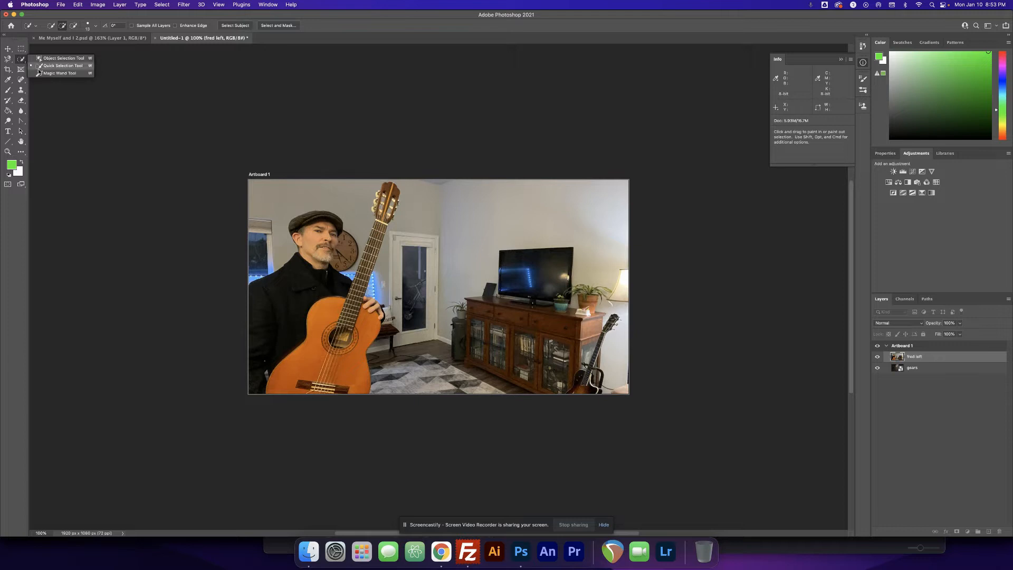
click(41, 68)
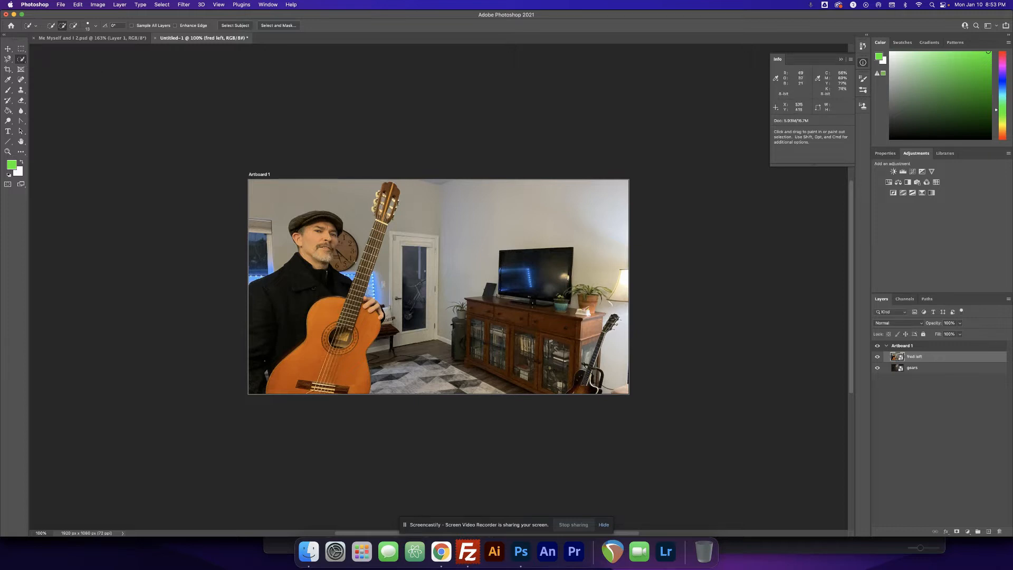
key(z)
drag(313, 229, 284, 204)
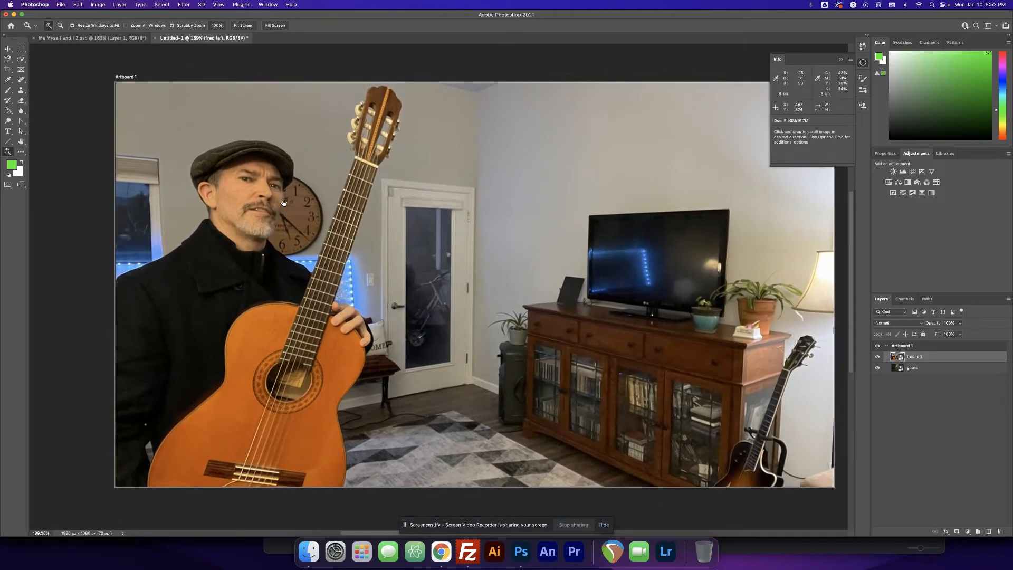
drag(292, 215, 288, 213)
drag(296, 216, 189, 230)
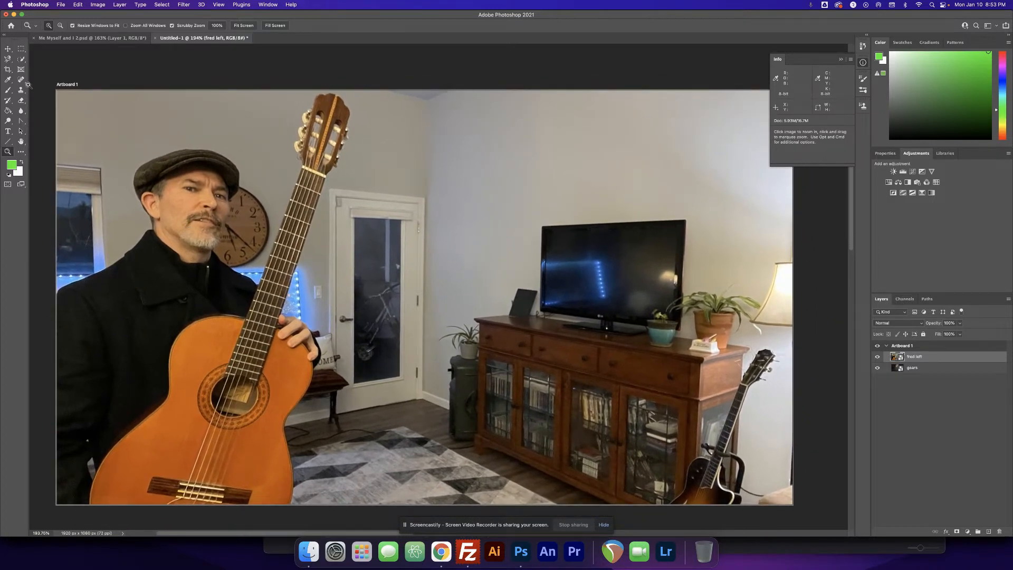
click(21, 59)
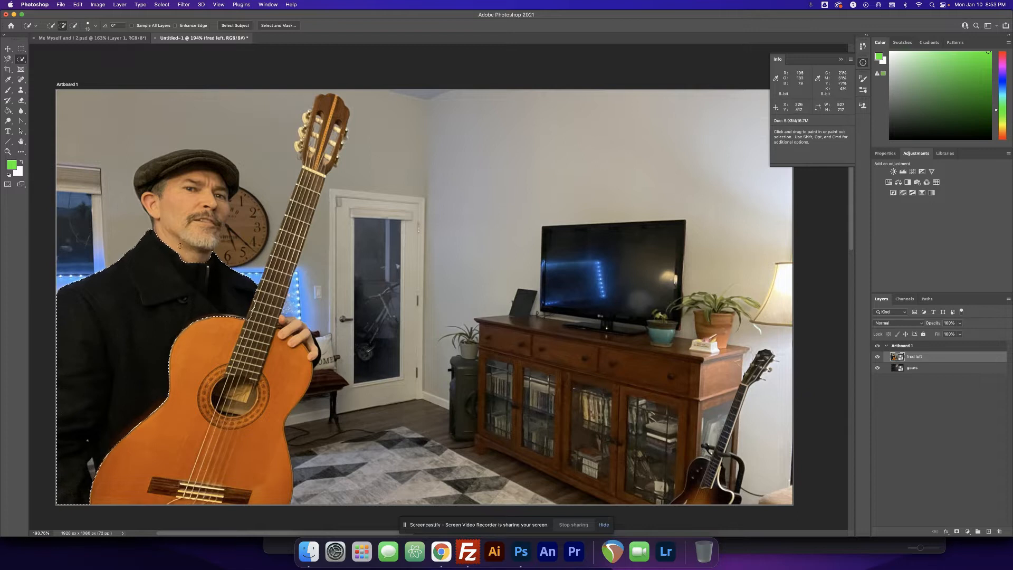
drag(175, 238, 166, 220)
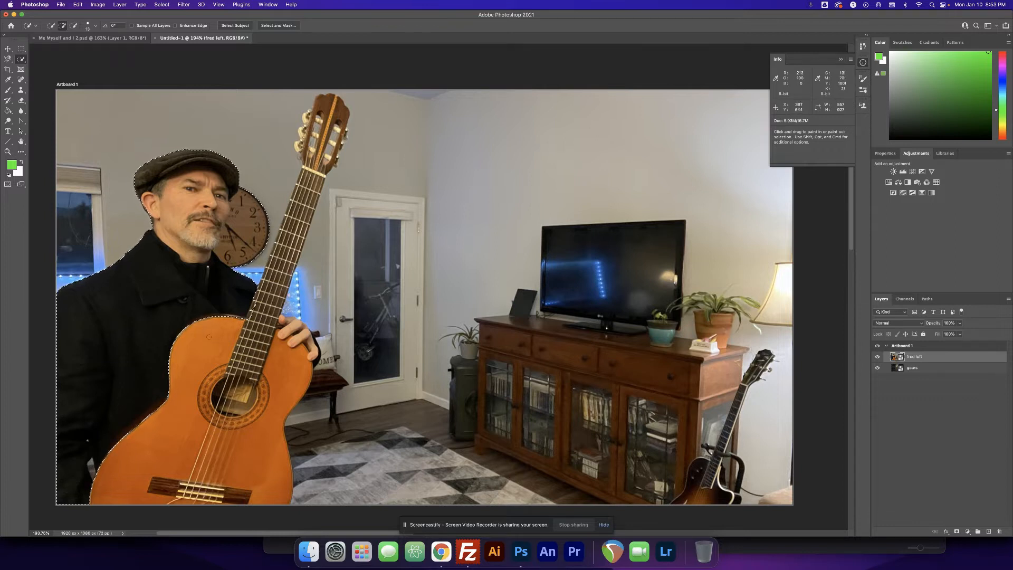
mouse_move(207, 335)
mouse_down()
mouse_move(220, 393)
mouse_move(214, 422)
mouse_move(228, 414)
mouse_move(221, 435)
mouse_move(232, 422)
mouse_move(227, 393)
mouse_move(232, 428)
mouse_move(240, 342)
mouse_move(263, 345)
mouse_move(272, 376)
mouse_up()
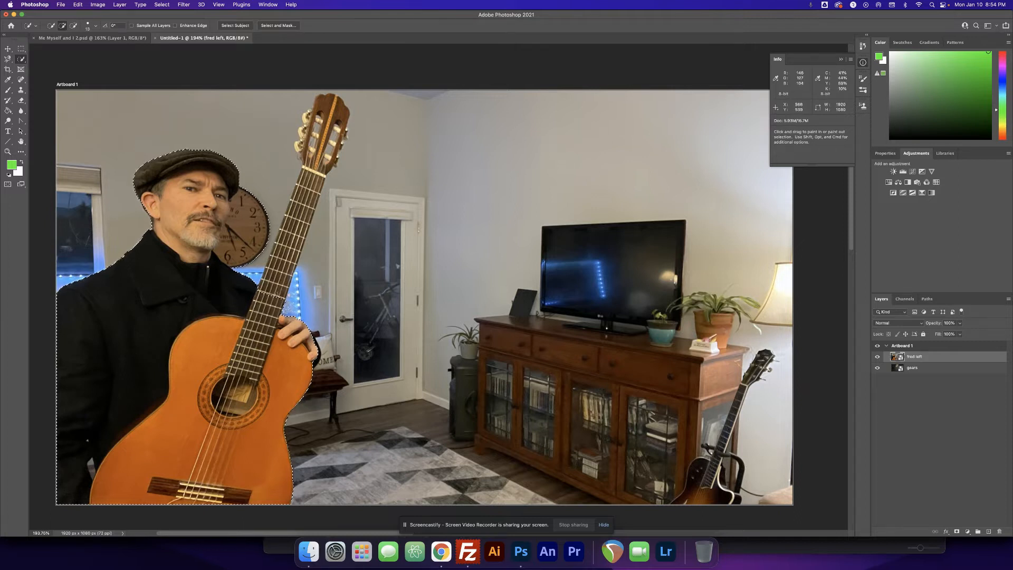
mouse_move(281, 272)
mouse_down()
mouse_move(308, 183)
mouse_move(310, 127)
mouse_move(340, 122)
mouse_move(316, 111)
mouse_move(337, 121)
mouse_up()
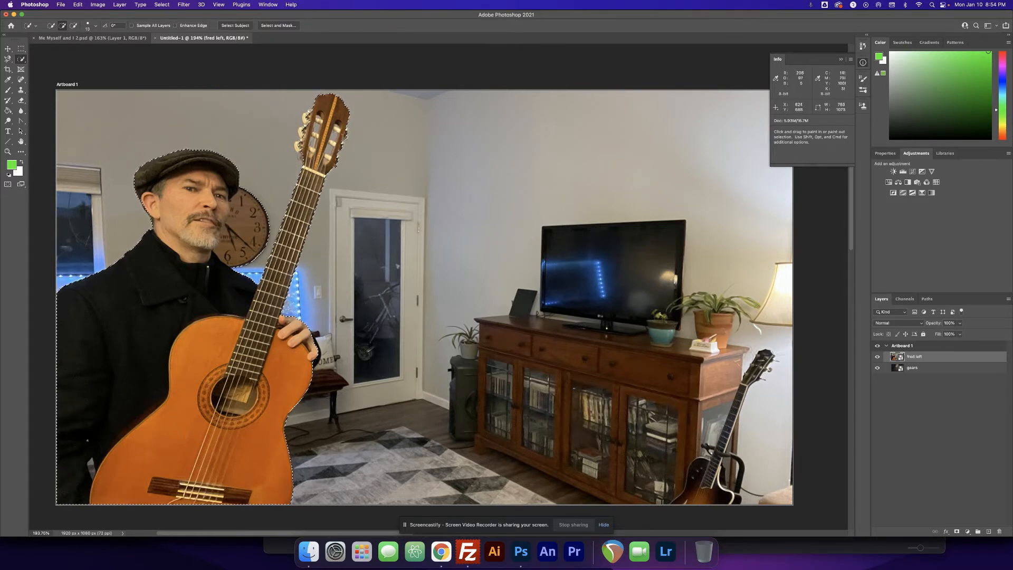
Step: Refine the selection around the hand on the guitar, adding the black sleeve and subtracting the stray cushion area
key(z)
drag(234, 217, 272, 232)
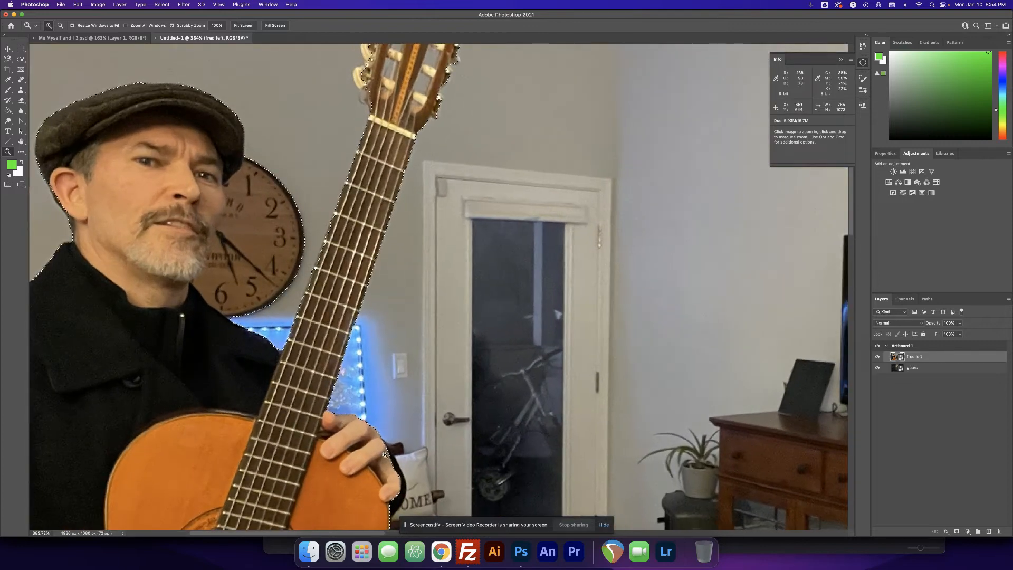
drag(386, 455, 404, 475)
scroll(405, 476, down, 8)
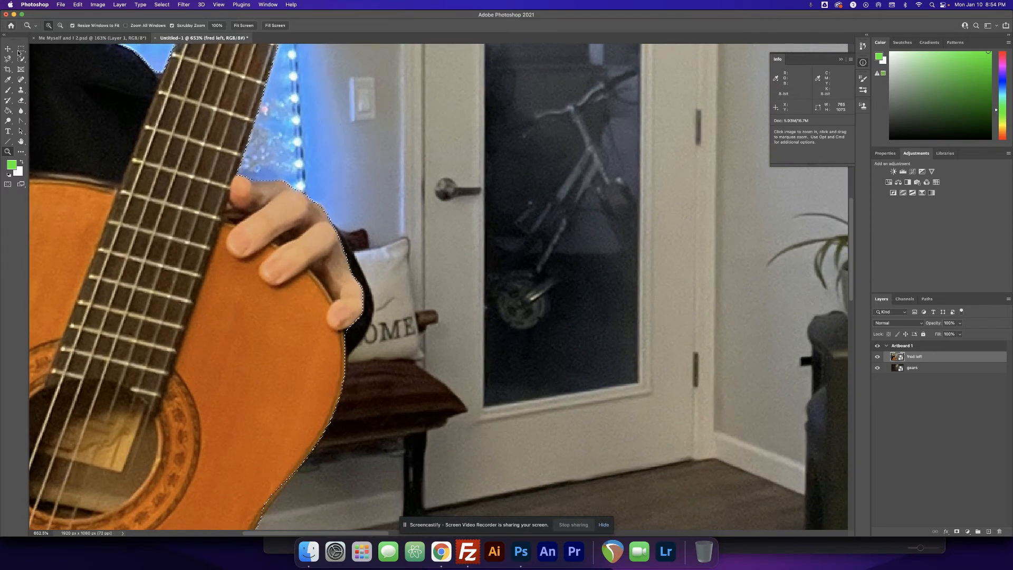
key(w)
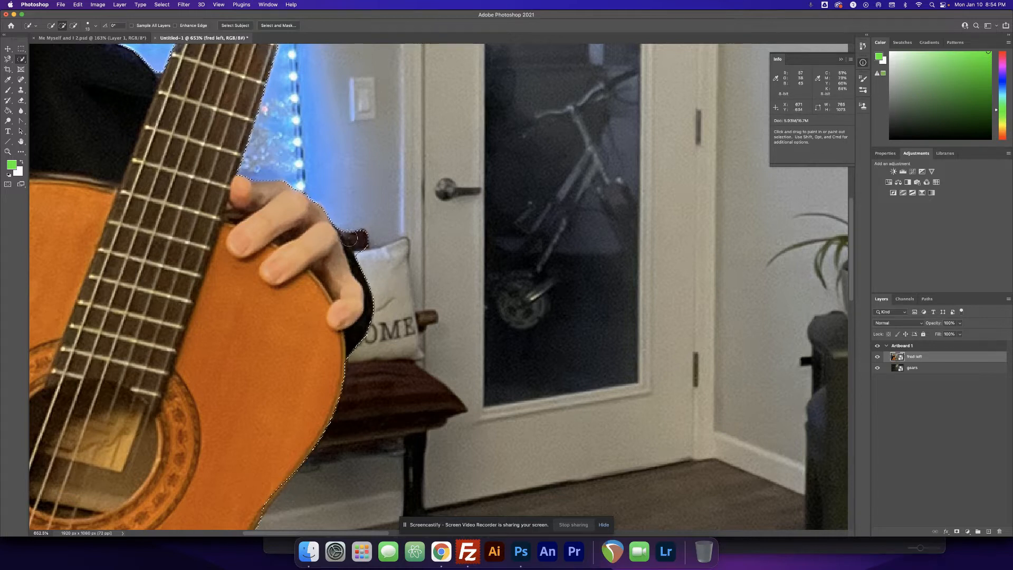
key(alt)
drag(164, 150, 364, 330)
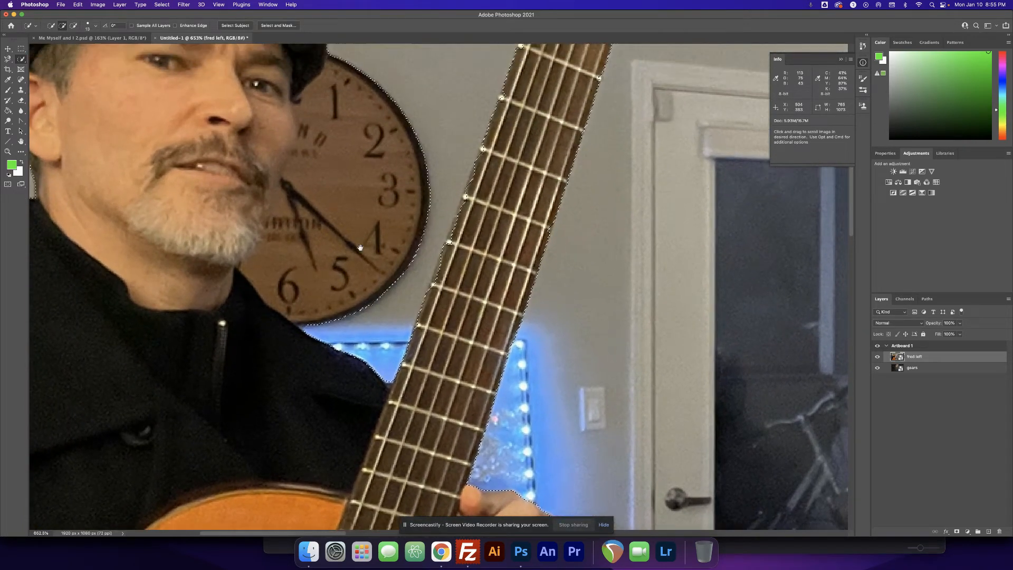
Step: Subtract the wall clock from the selection, and add the lost cheek and beard edge of the man's face back
drag(369, 222, 346, 287)
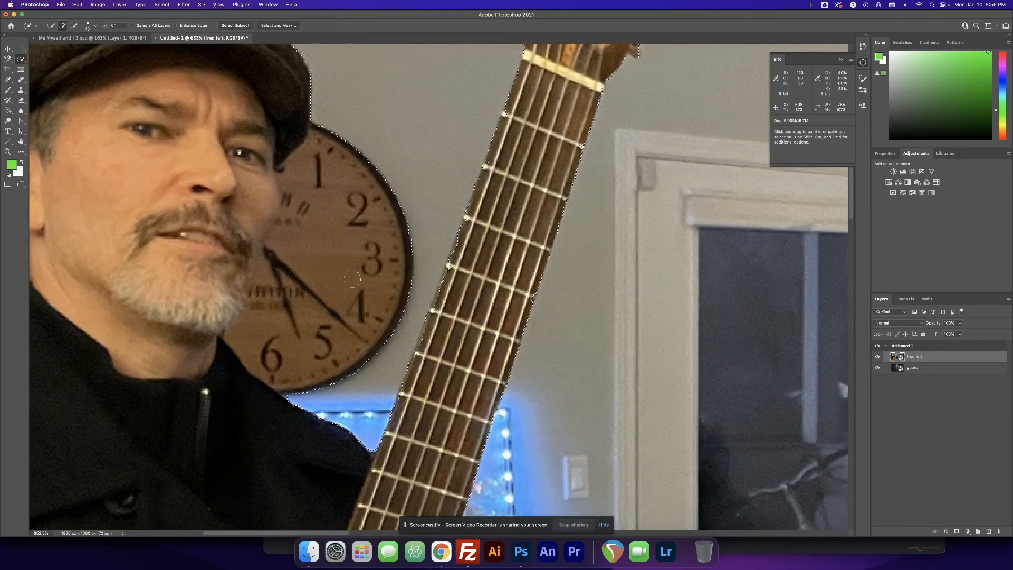
key(alt)
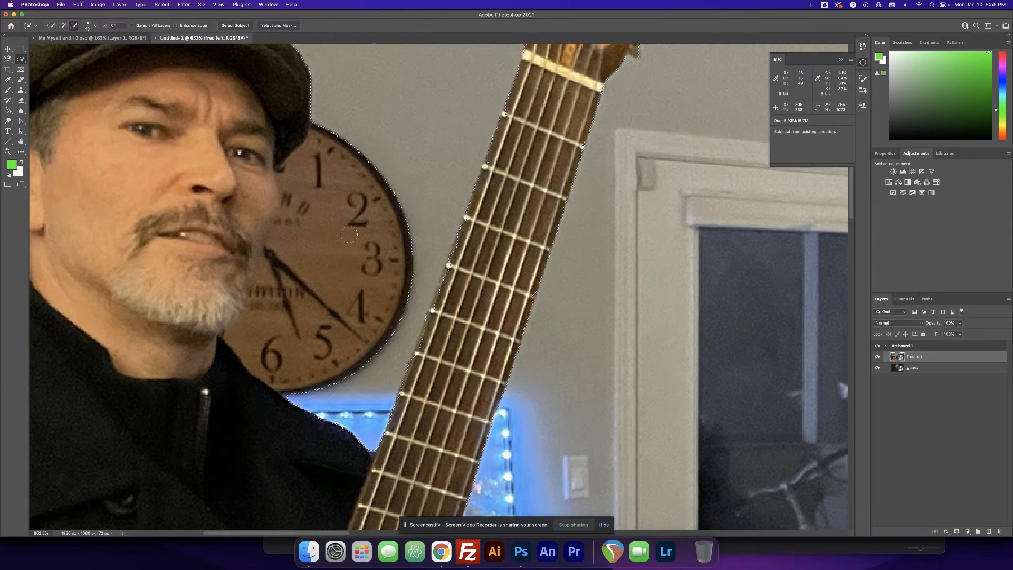
drag(349, 230, 347, 144)
drag(322, 128, 372, 171)
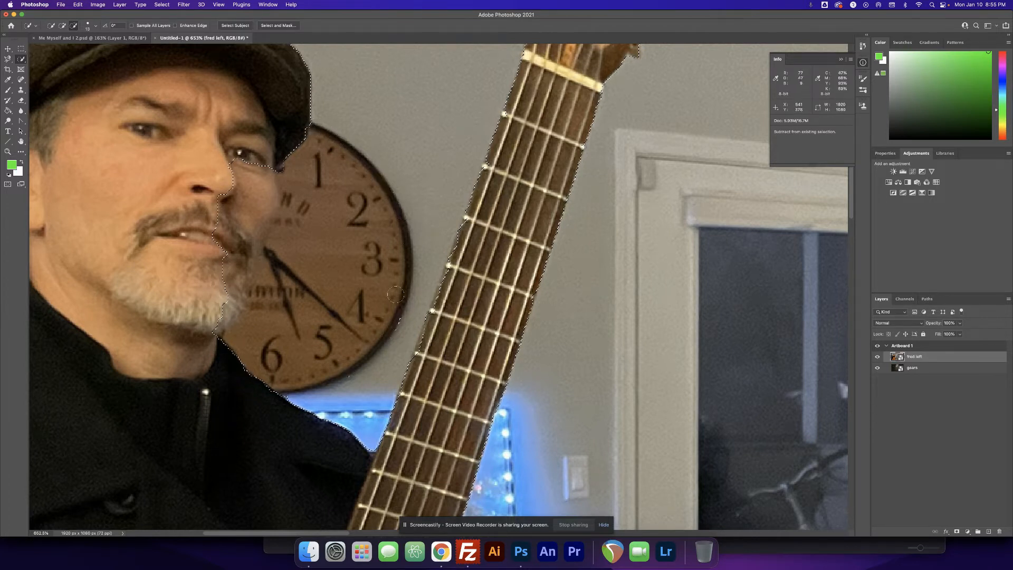
drag(354, 365, 347, 376)
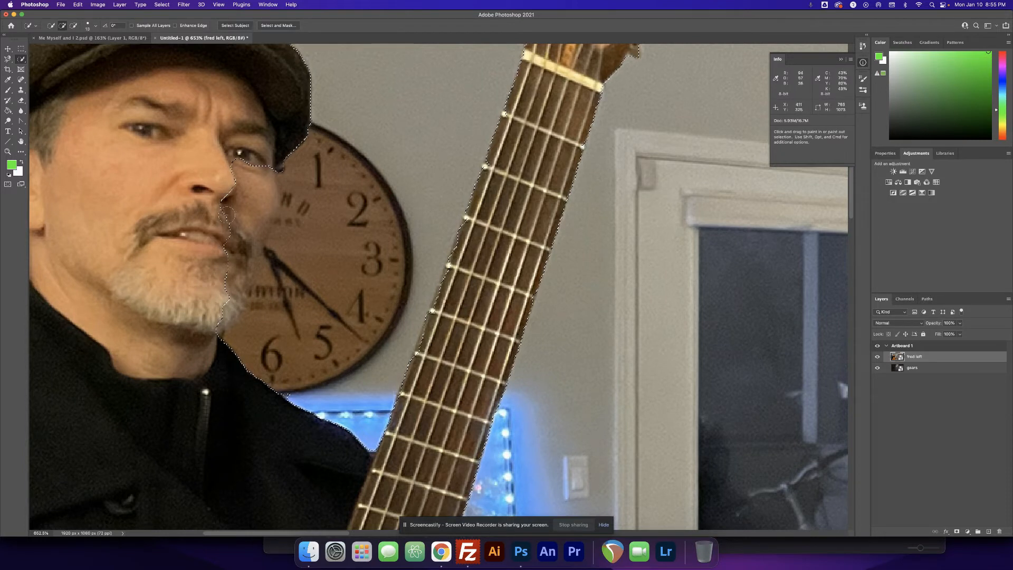
drag(222, 228, 239, 193)
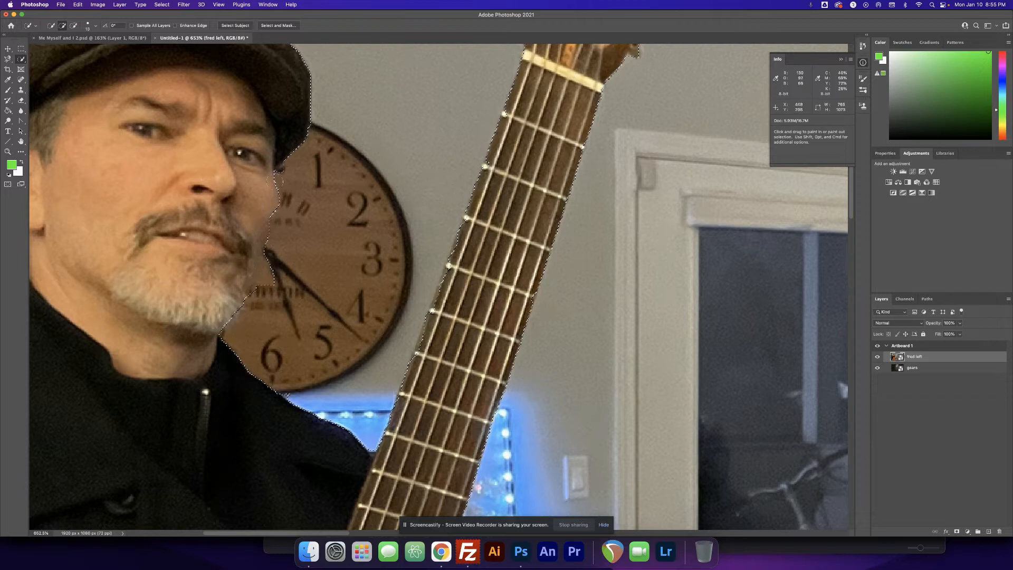
key(alt)
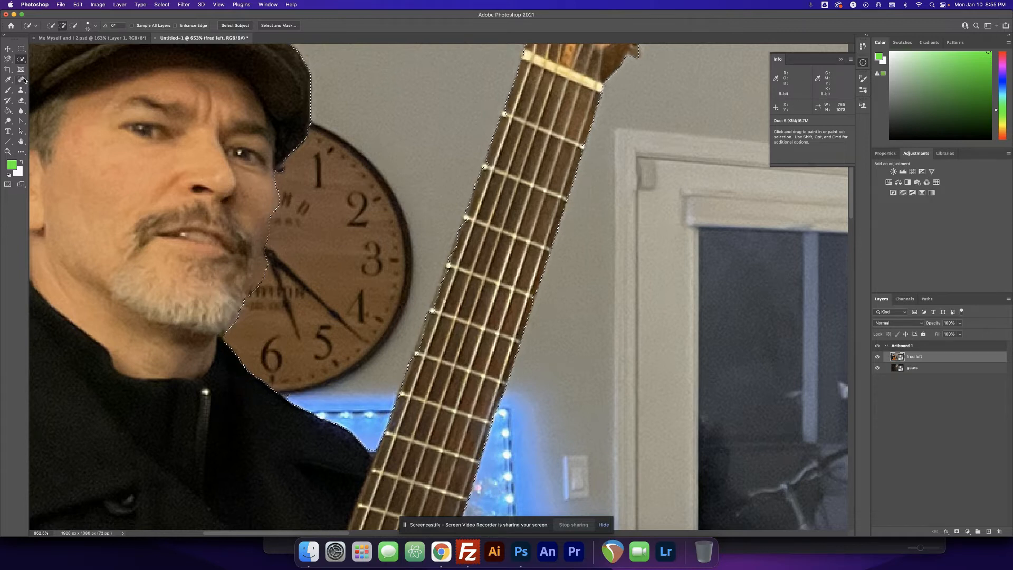
Step: Switch to the Polygonal Lasso tool for correcting the selection edge between the man's cap and cheek
click(7, 60)
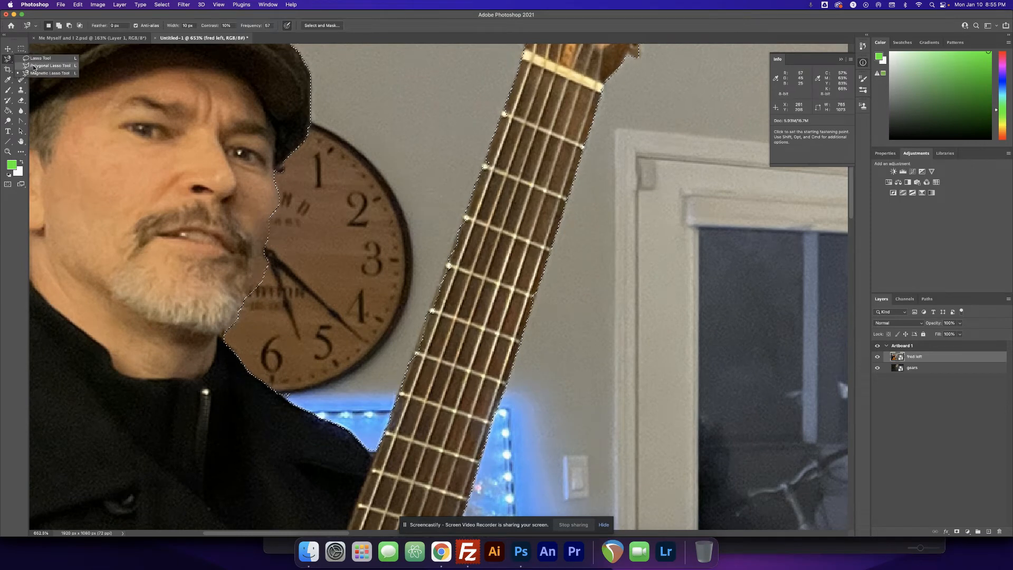
click(40, 66)
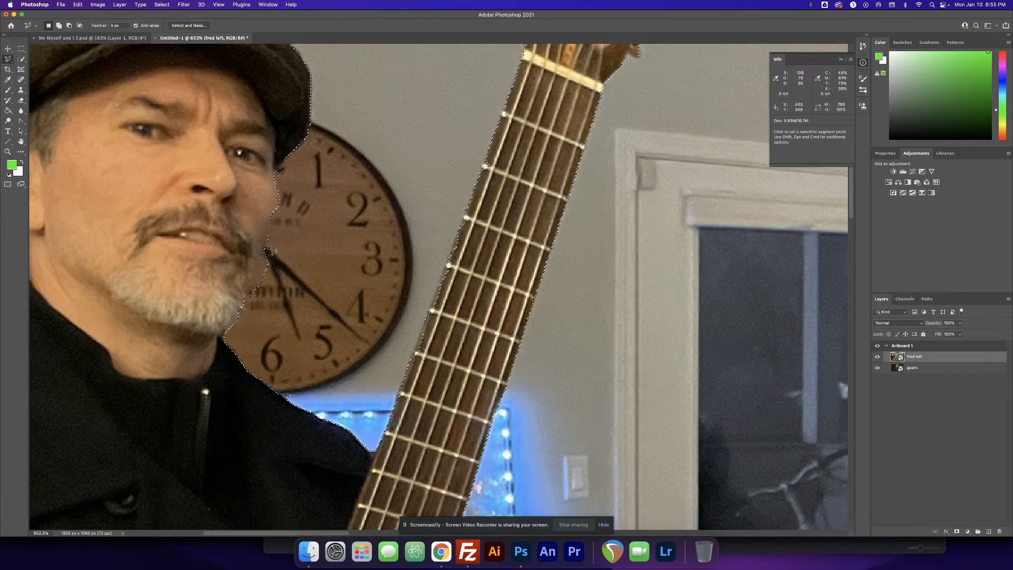
key(shift)
key(shift)
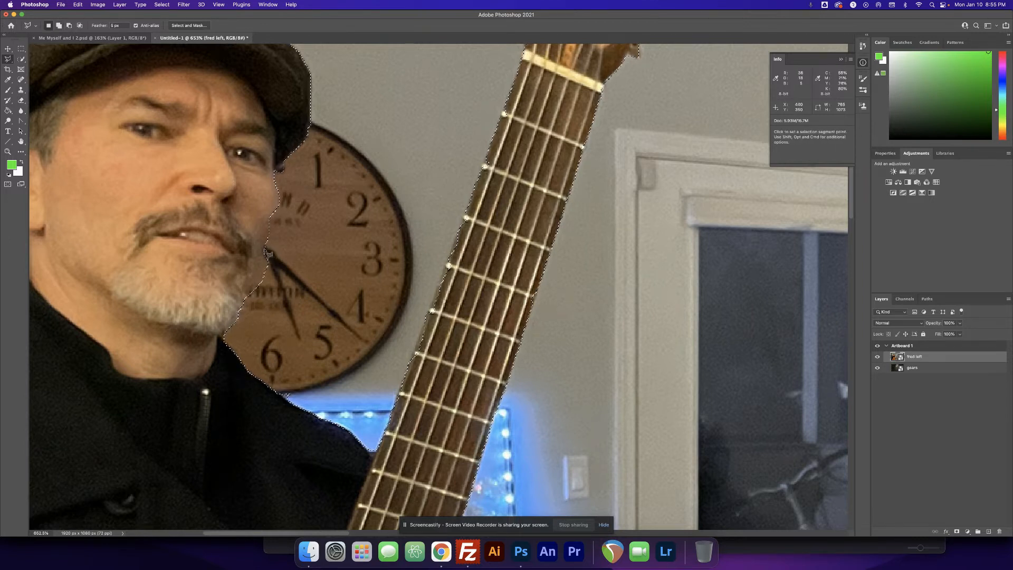
key(alt)
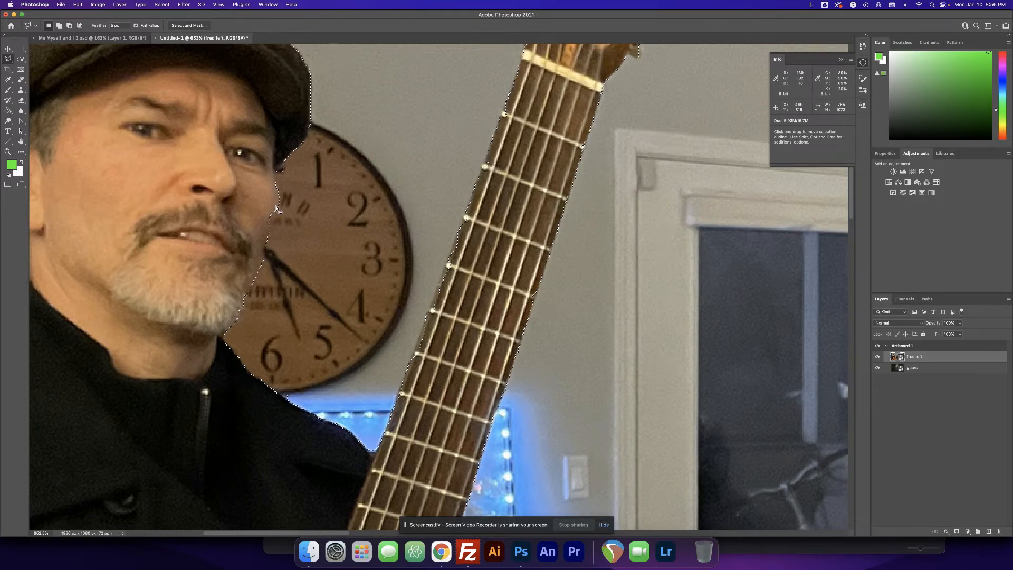
key(shift)
key(space)
drag(293, 169, 295, 240)
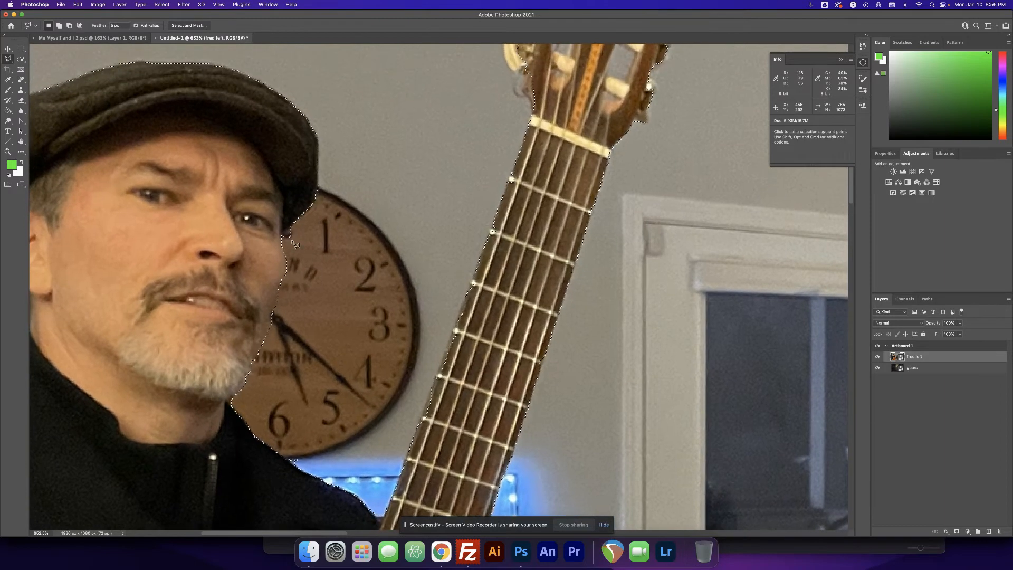
key(super+space)
super+click(294, 240)
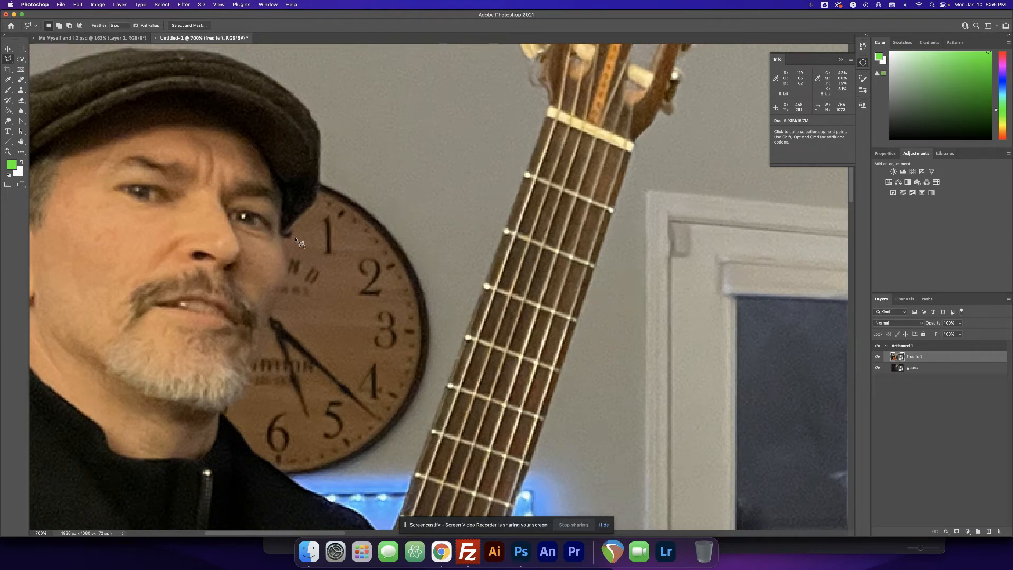
click(295, 238)
click(362, 205)
double_click(356, 230)
key(super+z)
Step: Subtract the stray dark corner below the cap, beside the man's eye, from the selection with the Polygonal Lasso tool
key(z)
drag(298, 236, 337, 259)
click(8, 59)
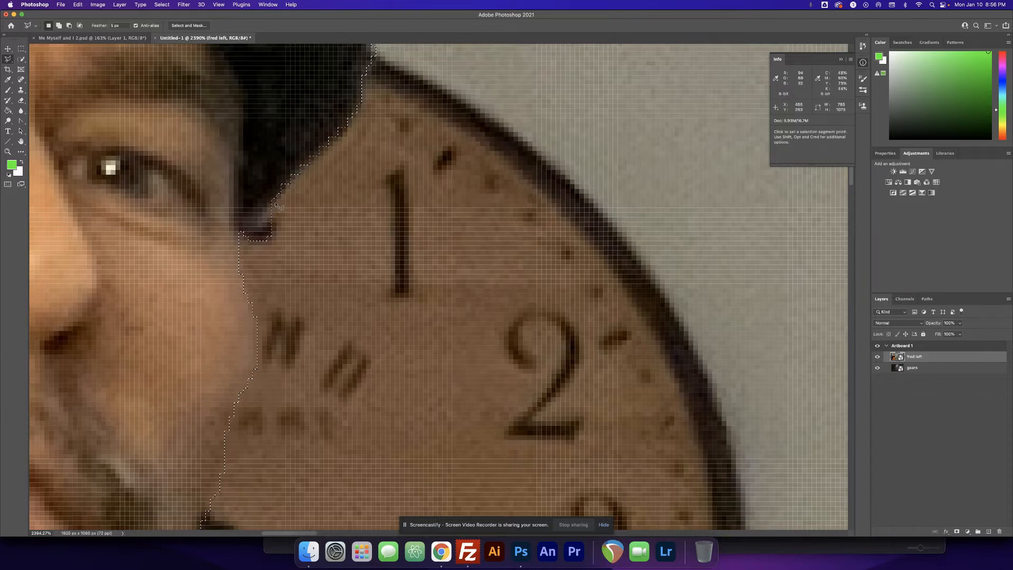
key(alt)
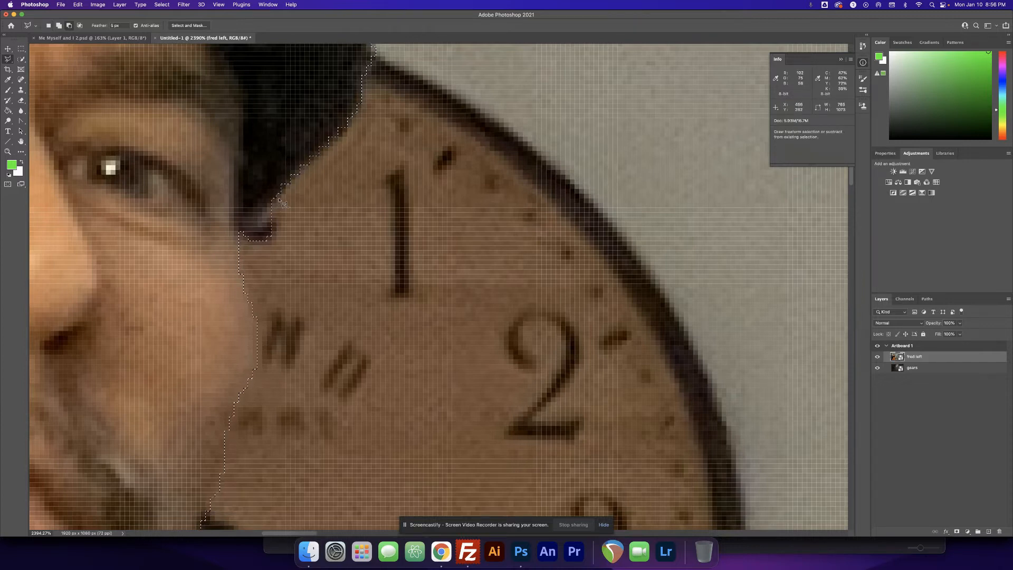
click(279, 199)
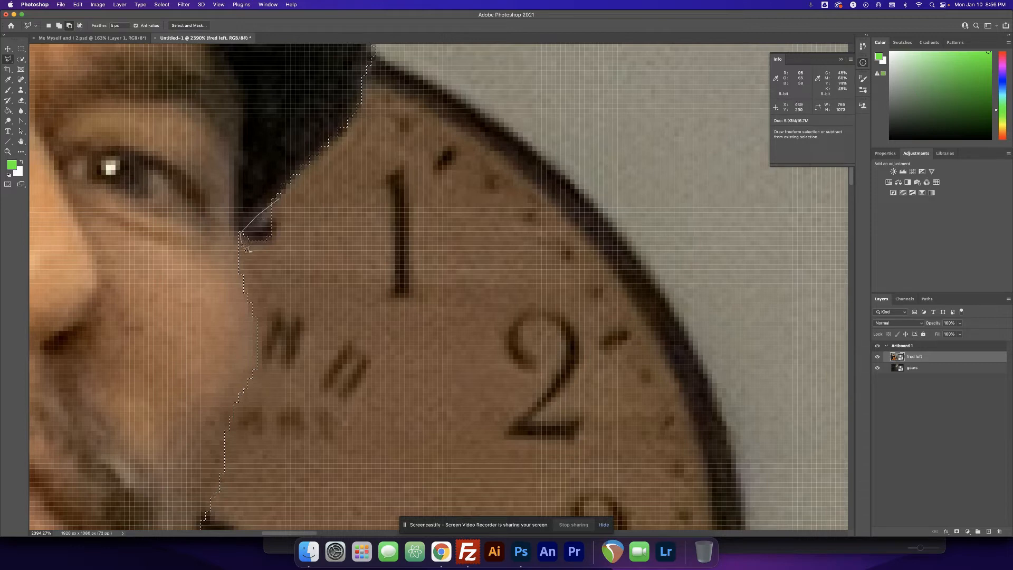
click(288, 250)
click(308, 215)
click(279, 199)
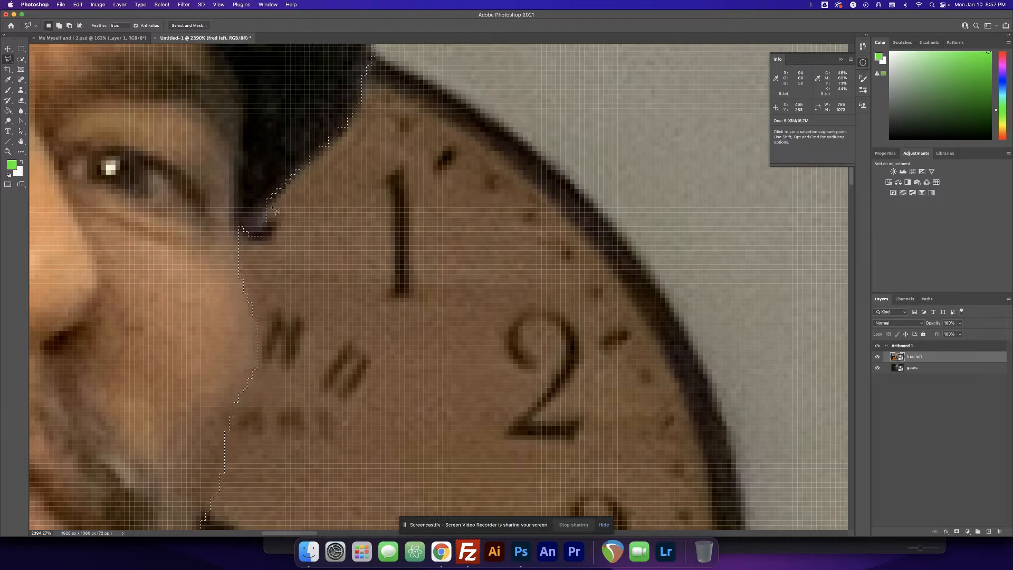
key(alt)
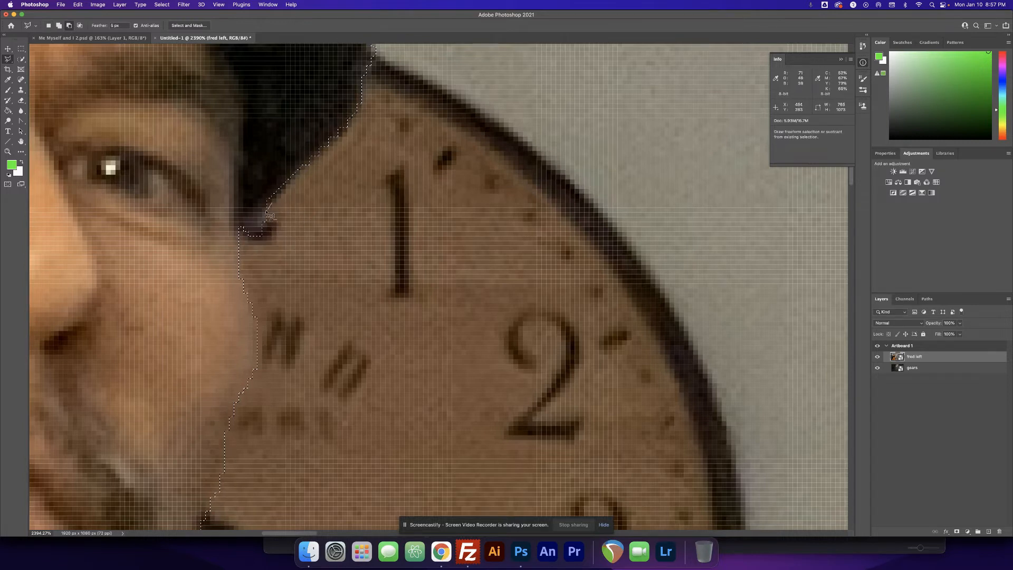
click(249, 215)
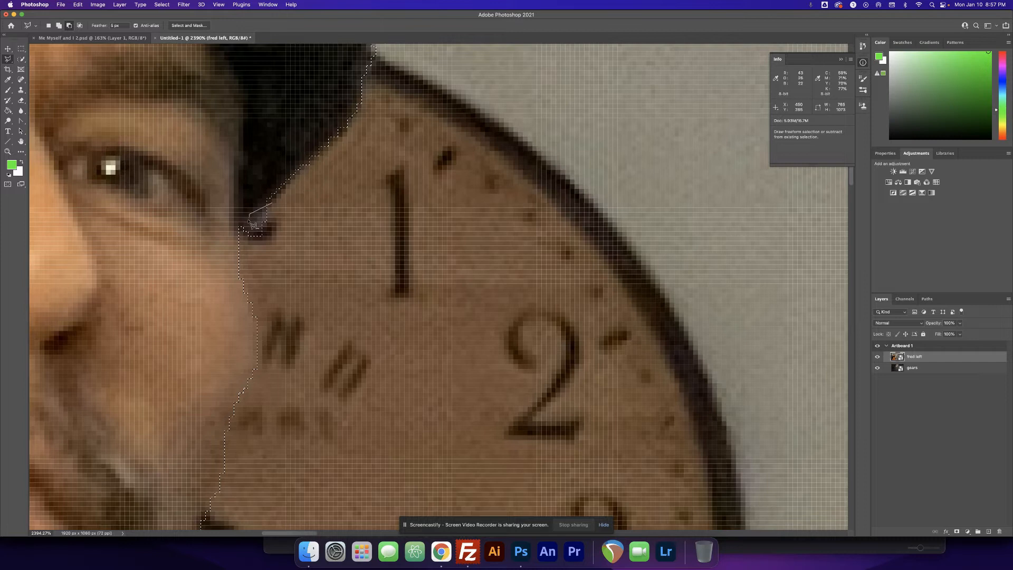
click(250, 249)
double_click(281, 227)
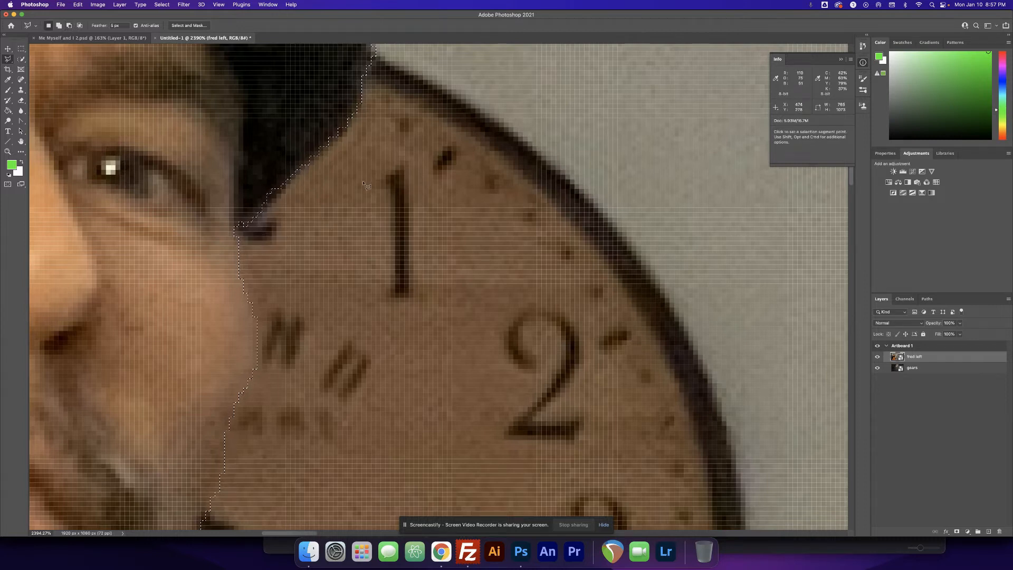
Step: Touch up the selection edge behind the man's ear with Quick Selection and check the outline along the cap and cheek
key(super+1)
key(z)
drag(407, 273, 464, 312)
key(space)
drag(298, 328, 460, 306)
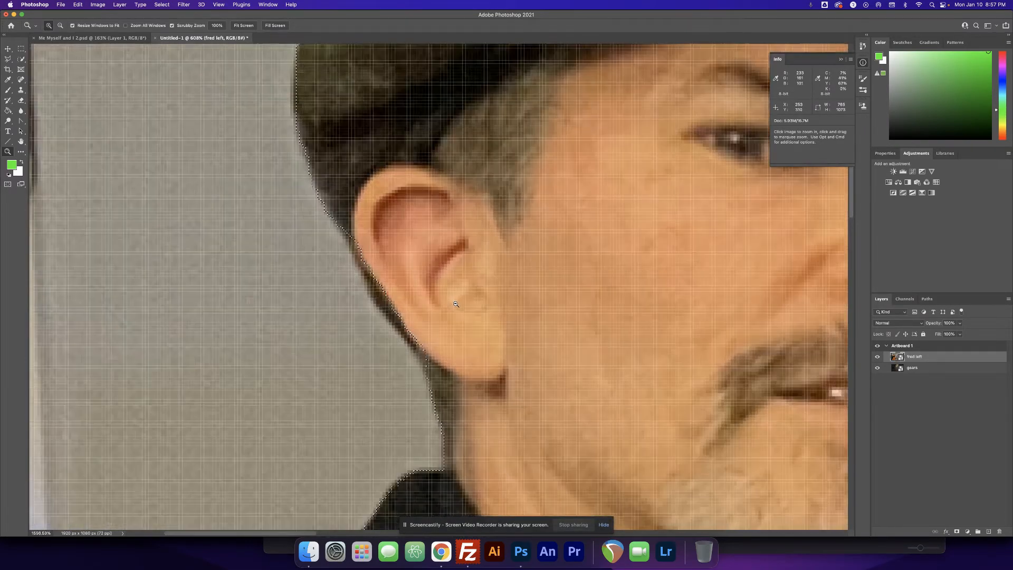
click(21, 59)
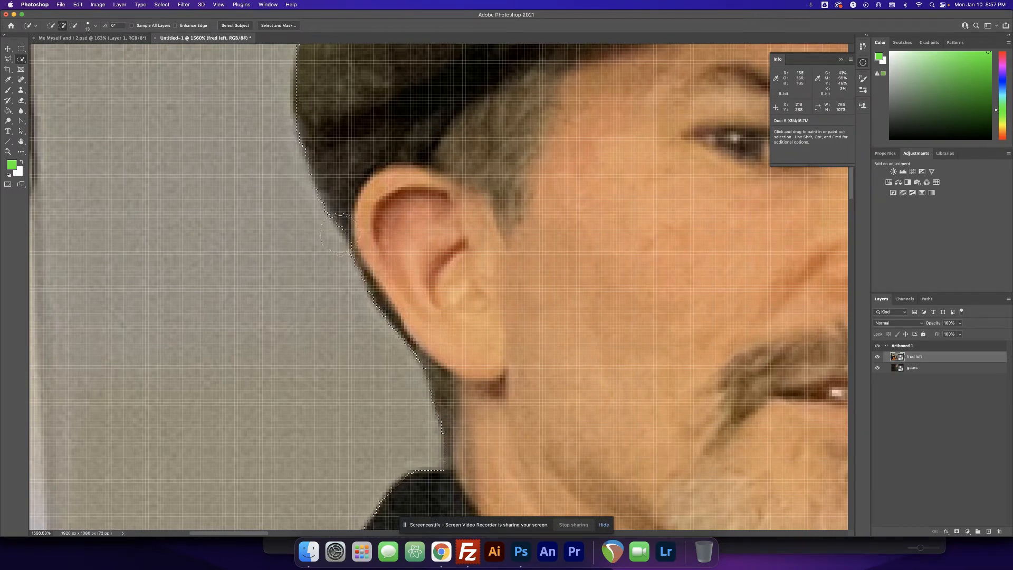
key(space)
mouse_move(389, 129)
mouse_down()
mouse_move(416, 276)
mouse_move(364, 257)
mouse_move(343, 263)
mouse_move(342, 289)
mouse_up()
click(345, 265)
key(space)
mouse_move(547, 182)
mouse_down()
mouse_move(540, 226)
mouse_move(369, 290)
mouse_up()
drag(538, 267, 406, 185)
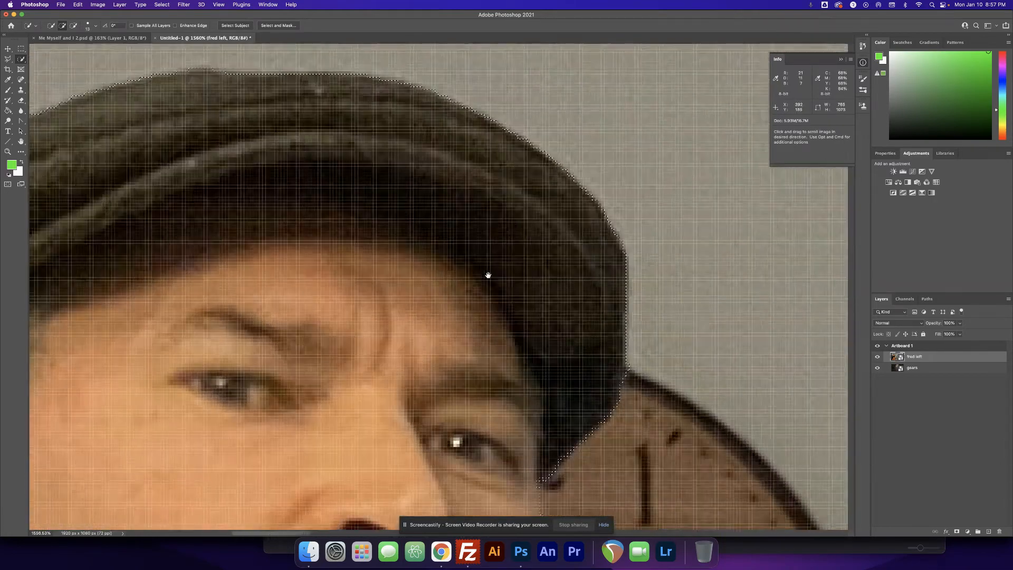
drag(516, 287, 520, 164)
drag(505, 281, 522, 140)
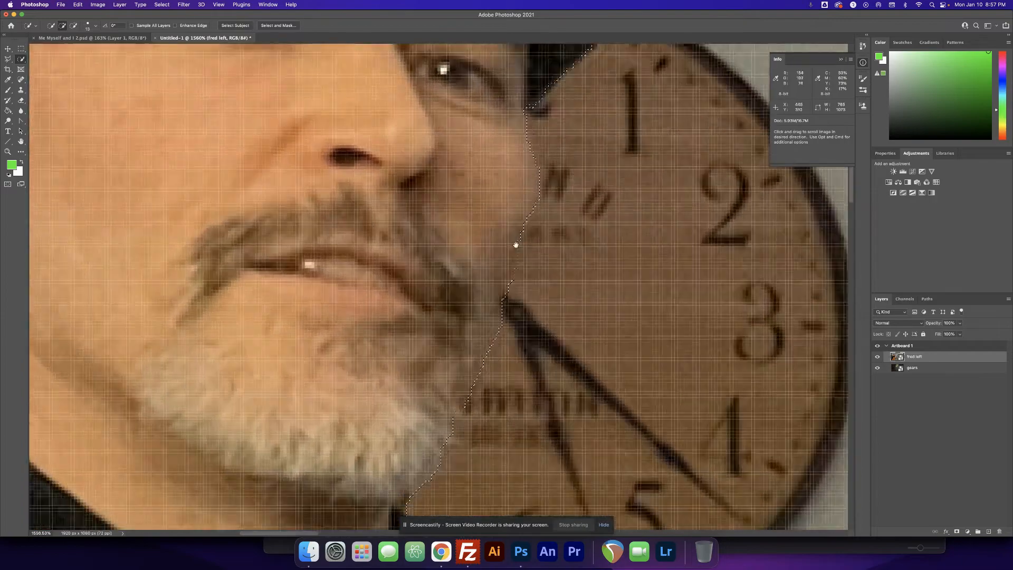
Step: Examine the selection outline from the man's cheek and beard down the coat collar and along the guitar neck
drag(513, 244, 521, 174)
drag(492, 323, 529, 151)
drag(535, 265, 526, 225)
drag(576, 289, 450, 185)
drag(505, 251, 442, 204)
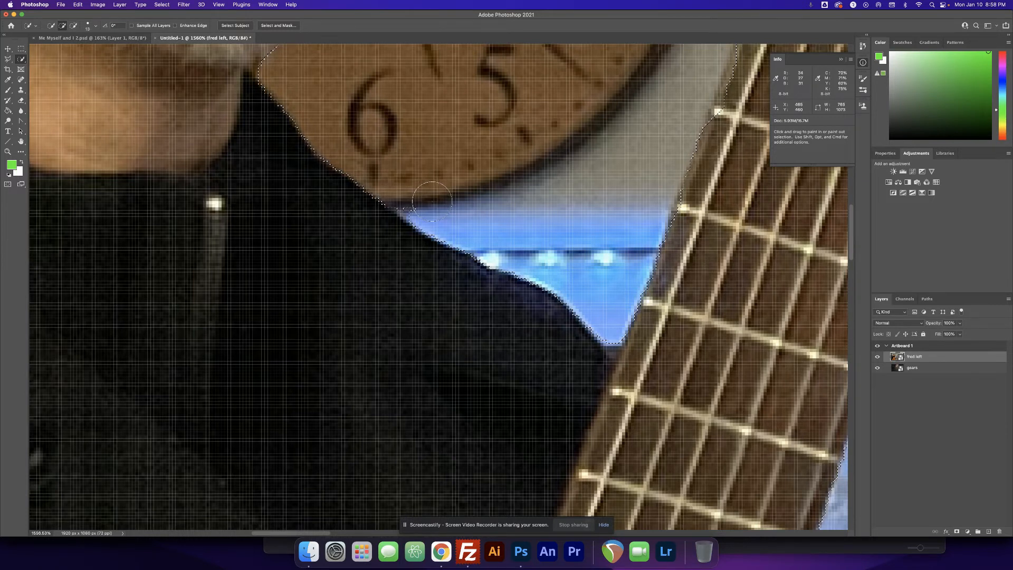
key(alt)
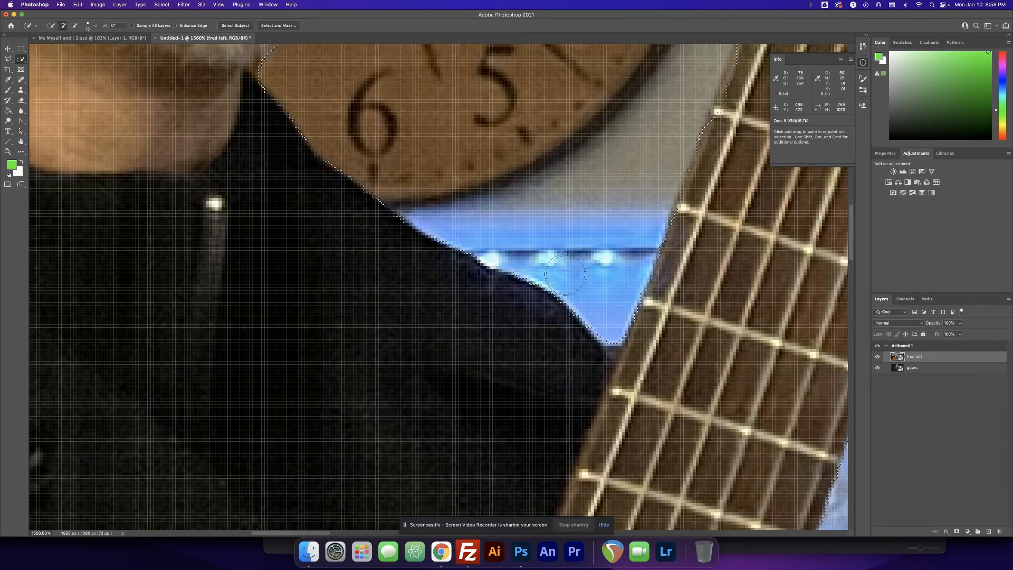
scroll(650, 259, right, 10)
scroll(650, 259, up, 3)
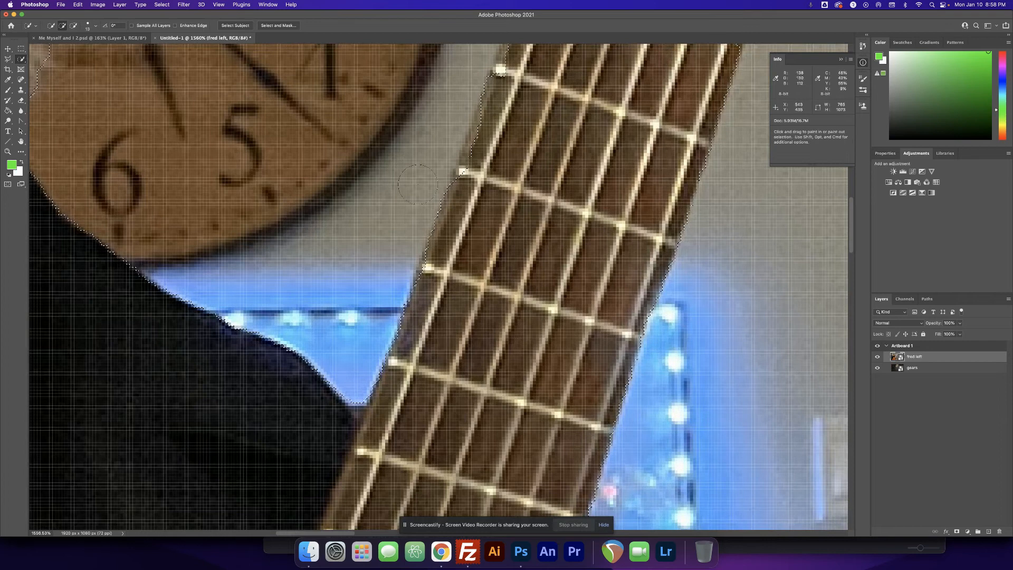
scroll(362, 249, right, 3)
scroll(362, 249, up, 3)
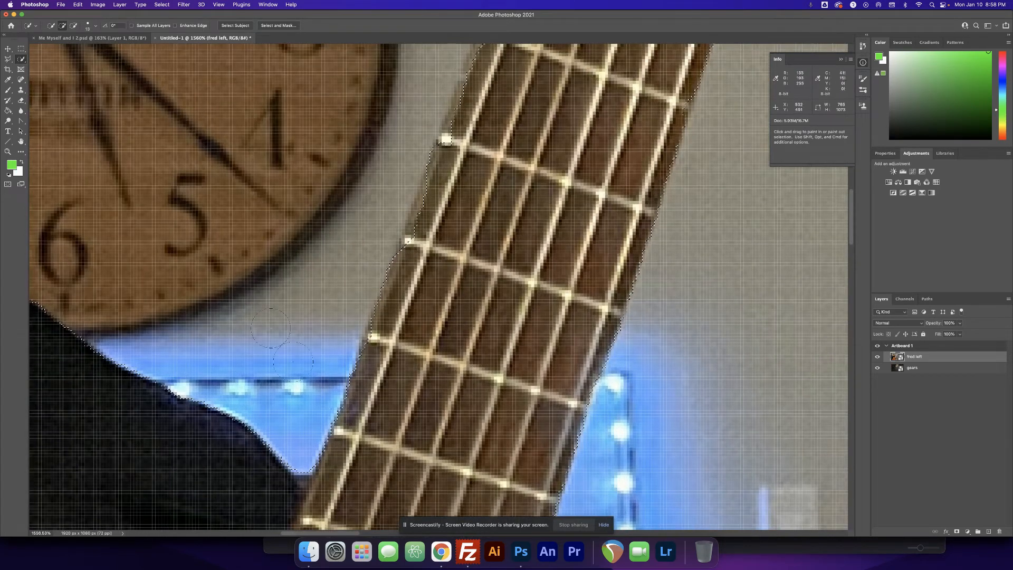
Step: Add the missed strip along the guitar neck's clock-side edge to the selection with the Polygonal Lasso tool, restoring the selection first if it is lost
click(9, 60)
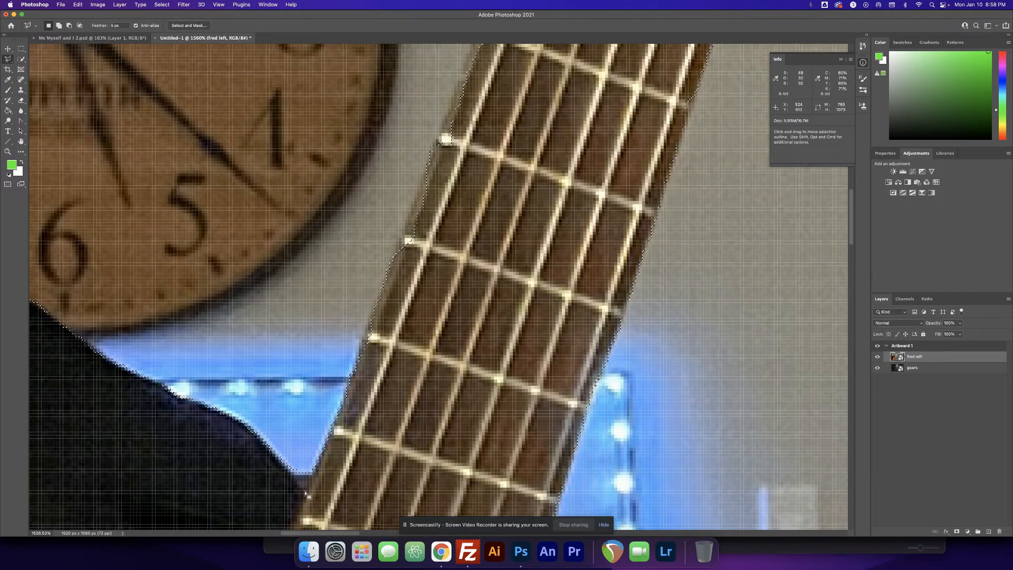
key(z)
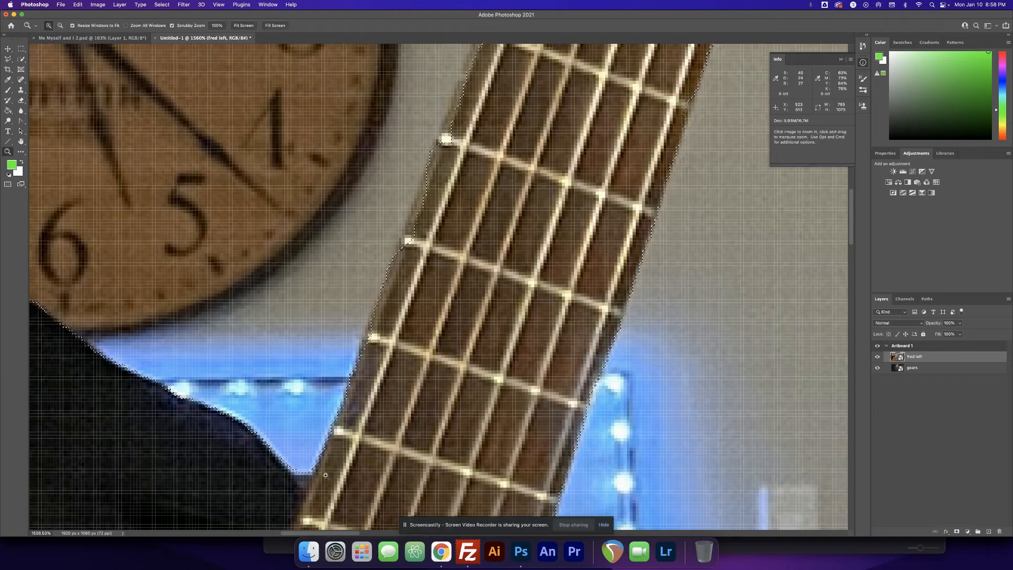
drag(434, 311, 464, 310)
drag(363, 210, 327, 290)
key(space)
key(l)
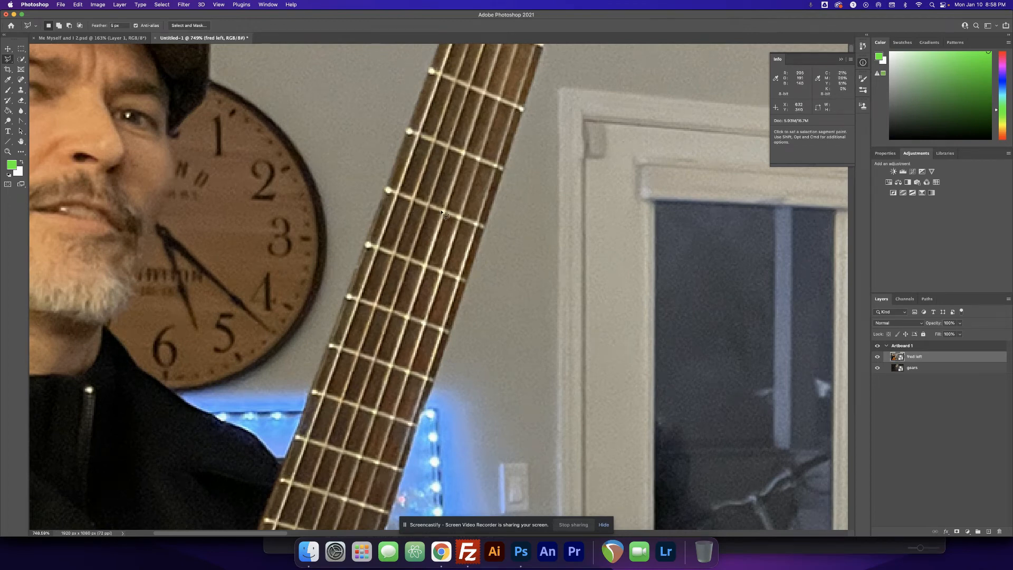
key(super+z)
key(shift)
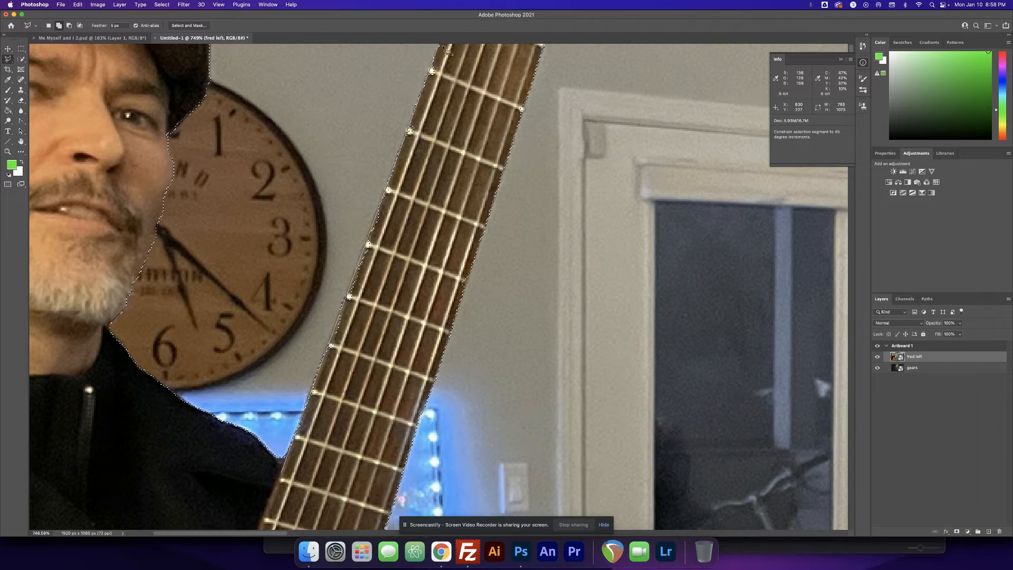
click(477, 70)
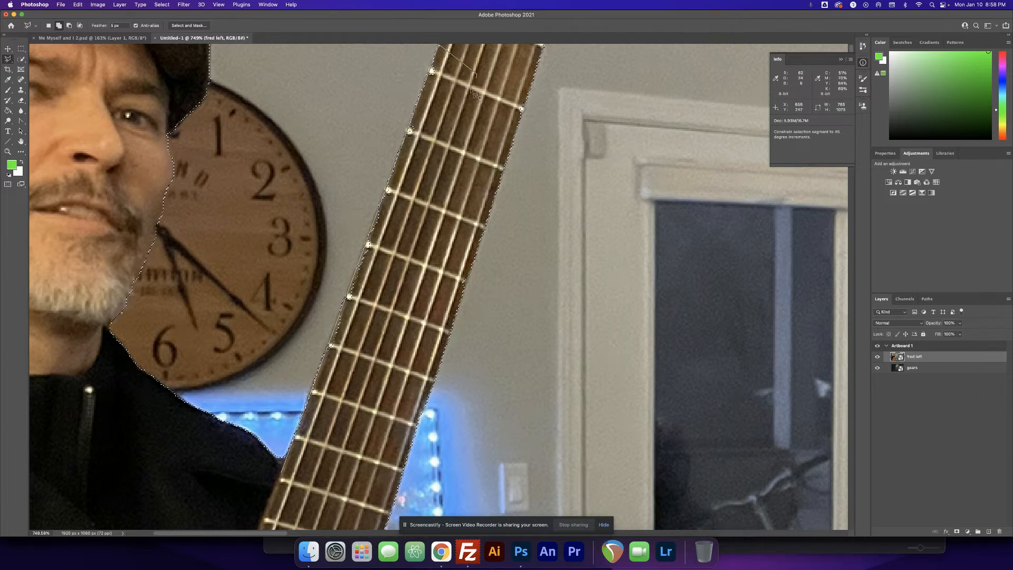
double_click(317, 499)
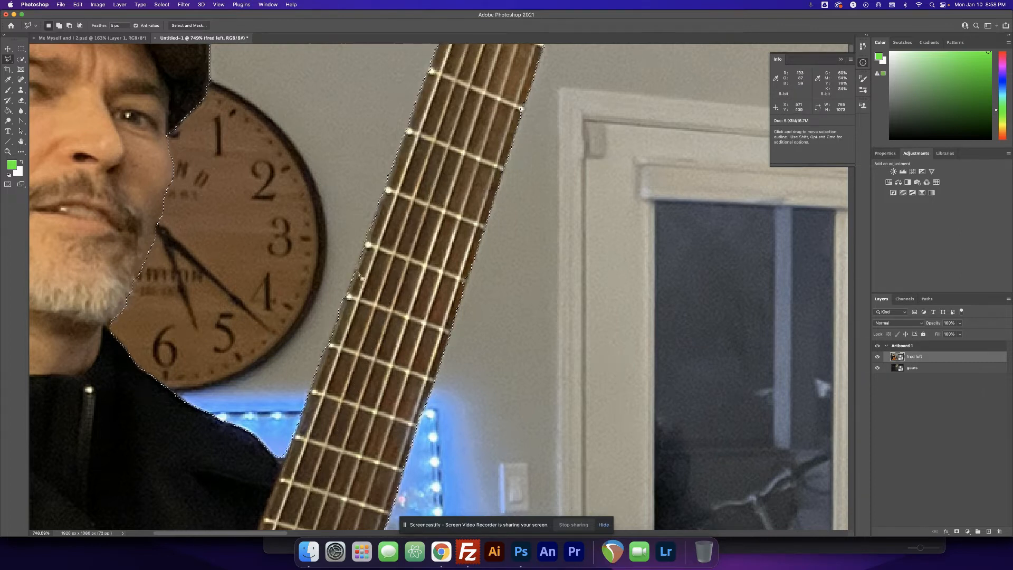
Step: Add the tuning pegs on the clock side of the guitar headstock to the selection with the Quick Selection tool
key(space)
drag(443, 159, 317, 474)
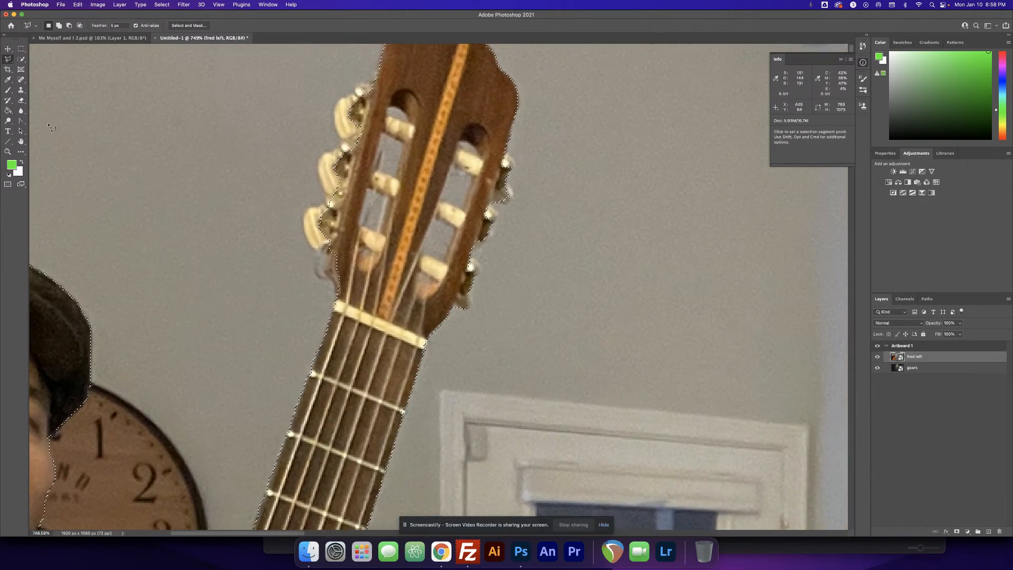
click(21, 58)
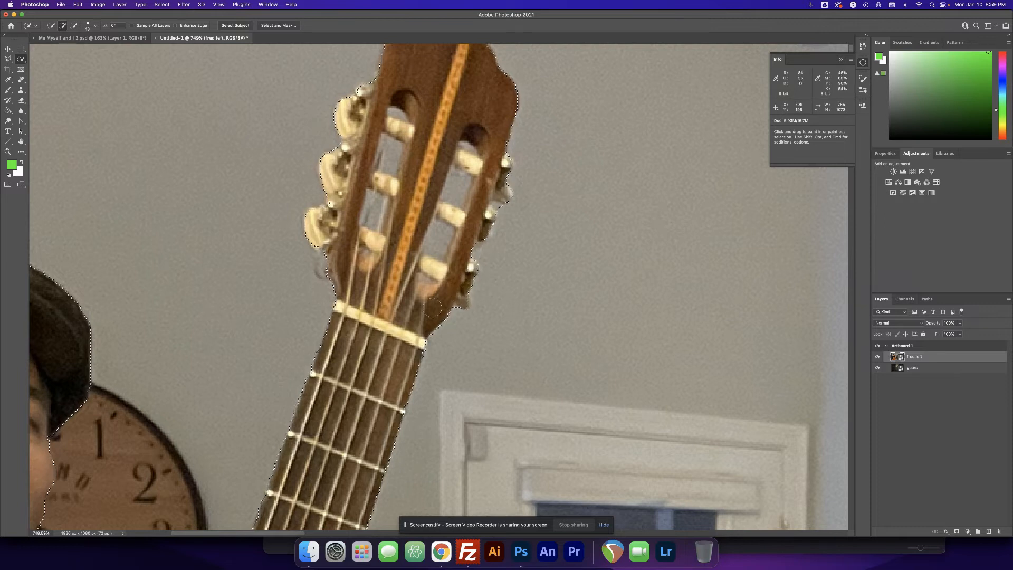
drag(423, 178, 383, 273)
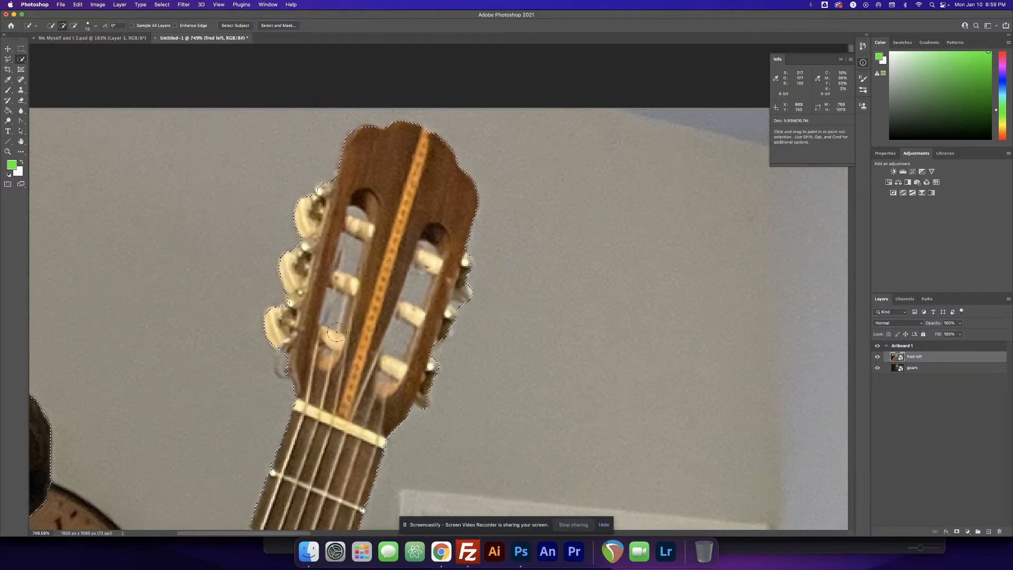
Step: Try masking the man's layer with the selection, check the cutout edges against the gears, and undo the mask
key(super+1)
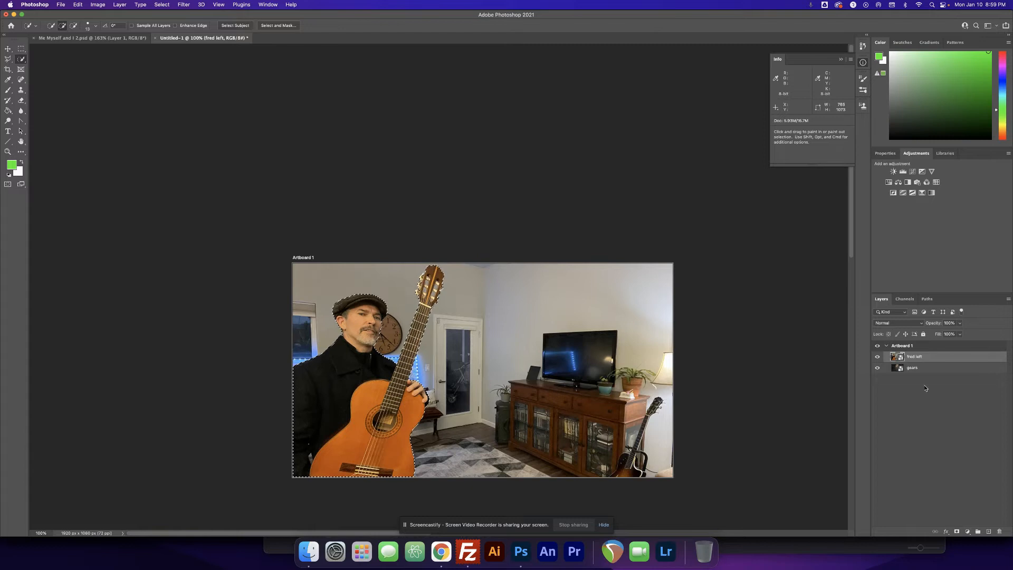
click(956, 532)
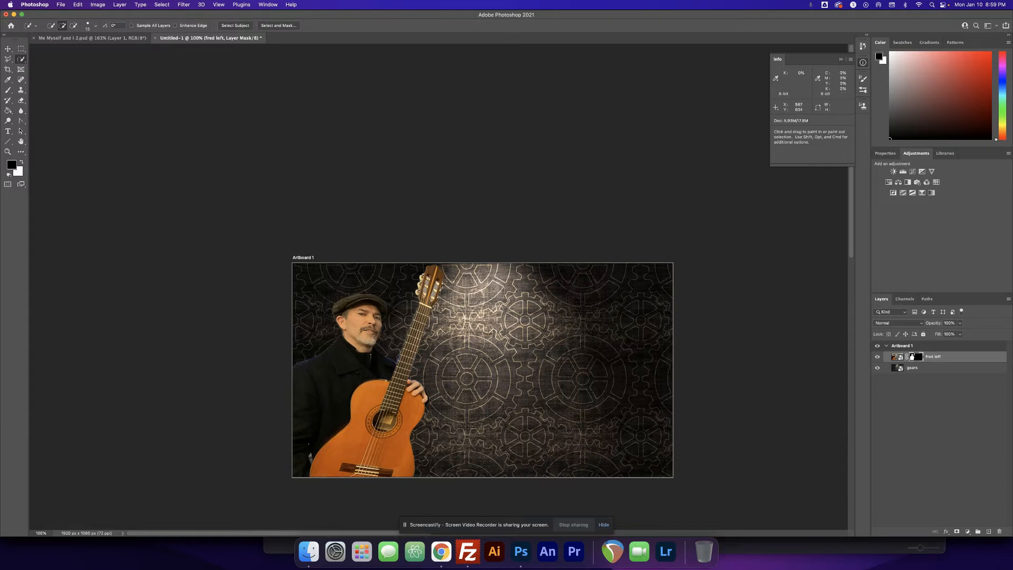
key(z)
drag(370, 364, 412, 369)
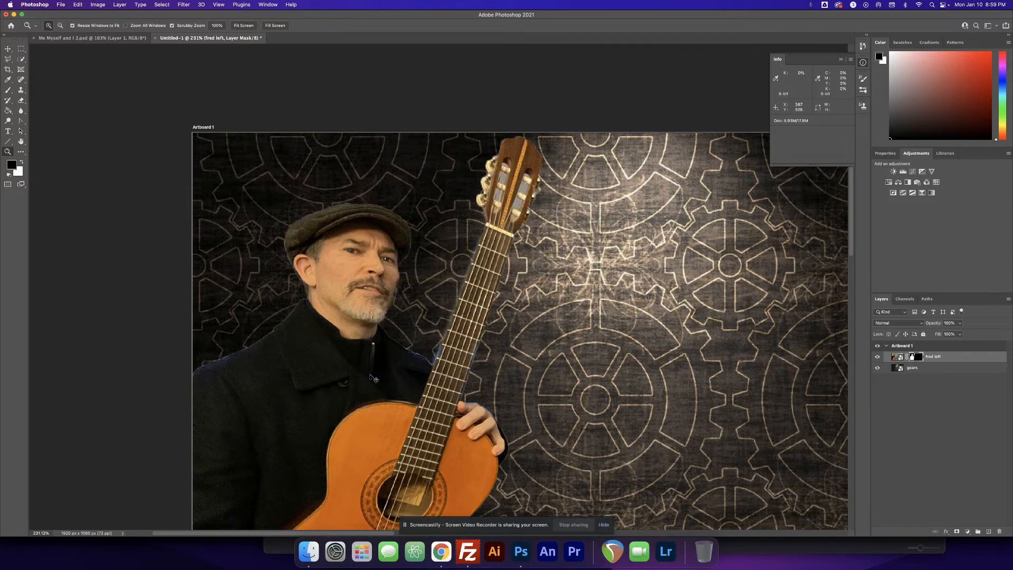
key(super+z)
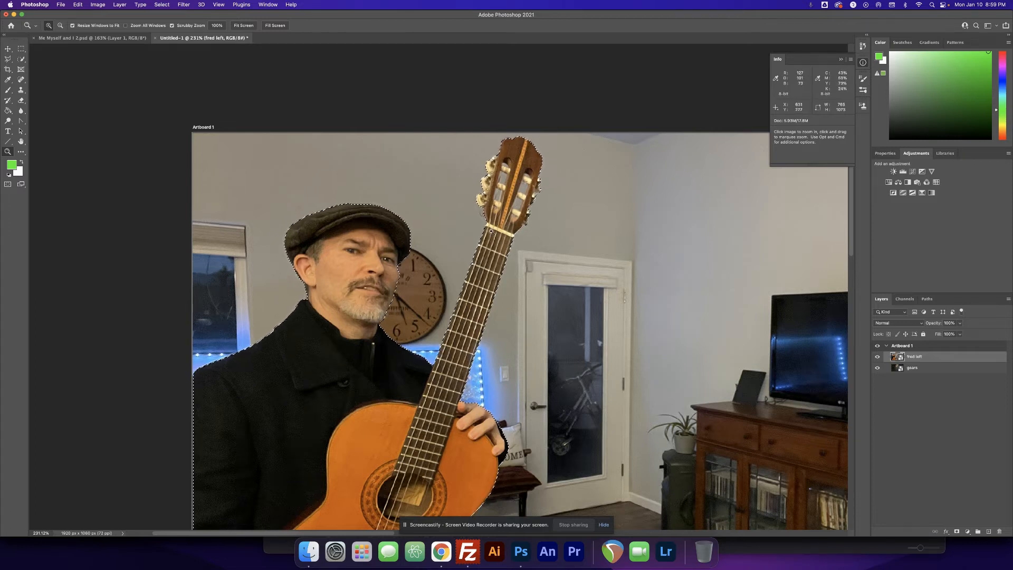
Step: Contract the selection by 1 pixel, and preview it as a layer mask on the man's layer before undoing the mask
click(164, 4)
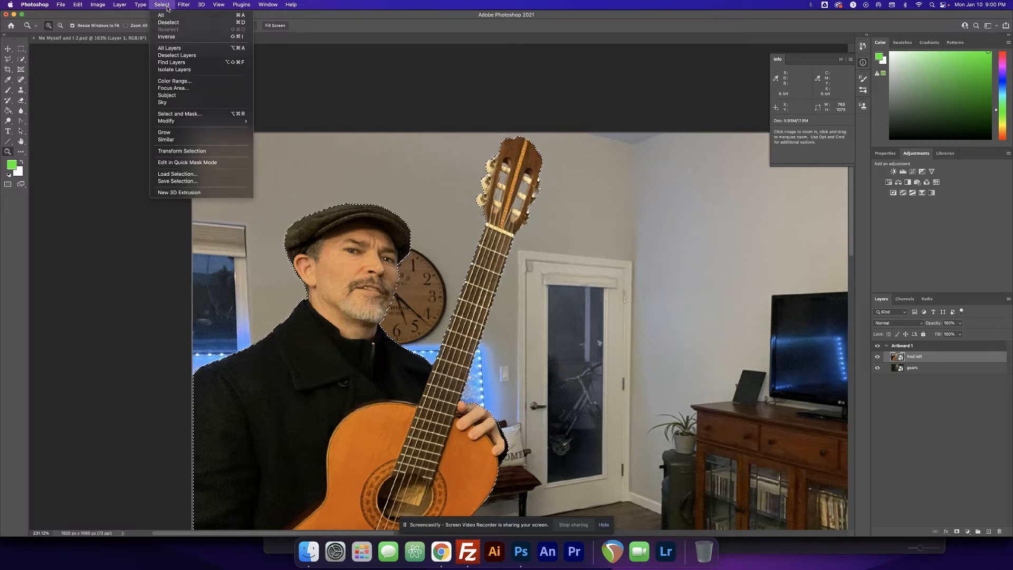
mouse_move(251, 124)
click(273, 142)
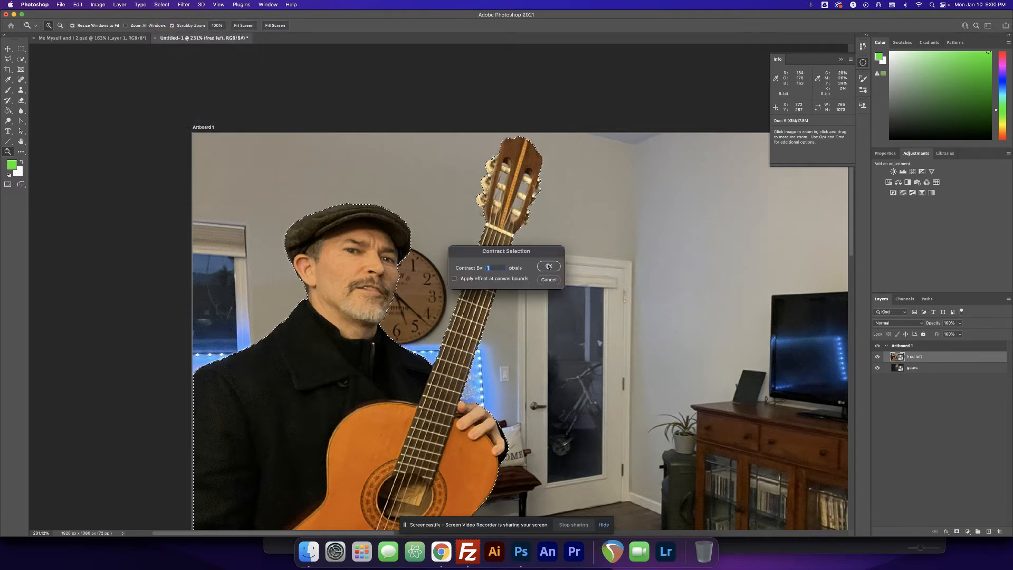
click(547, 267)
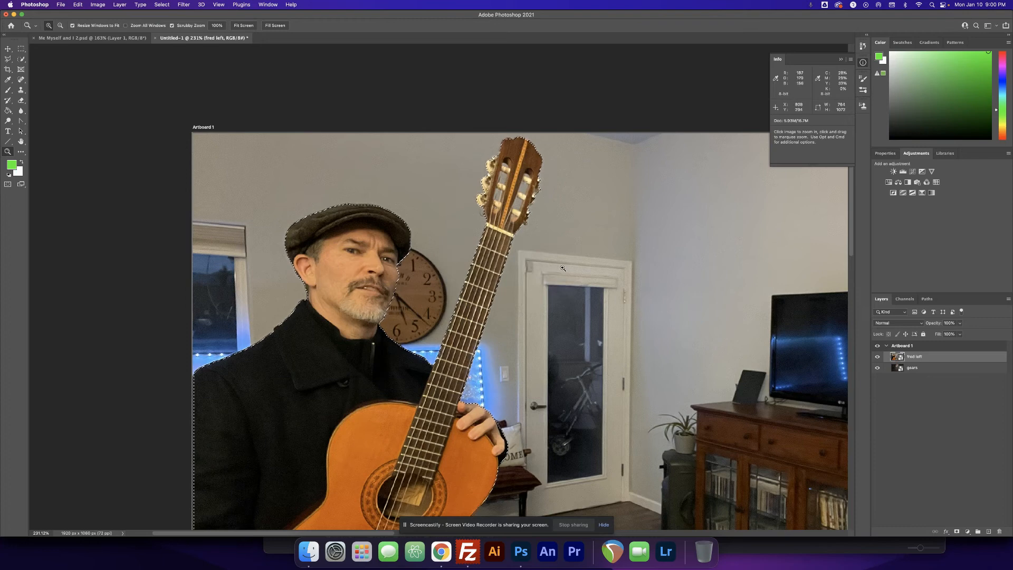
click(956, 531)
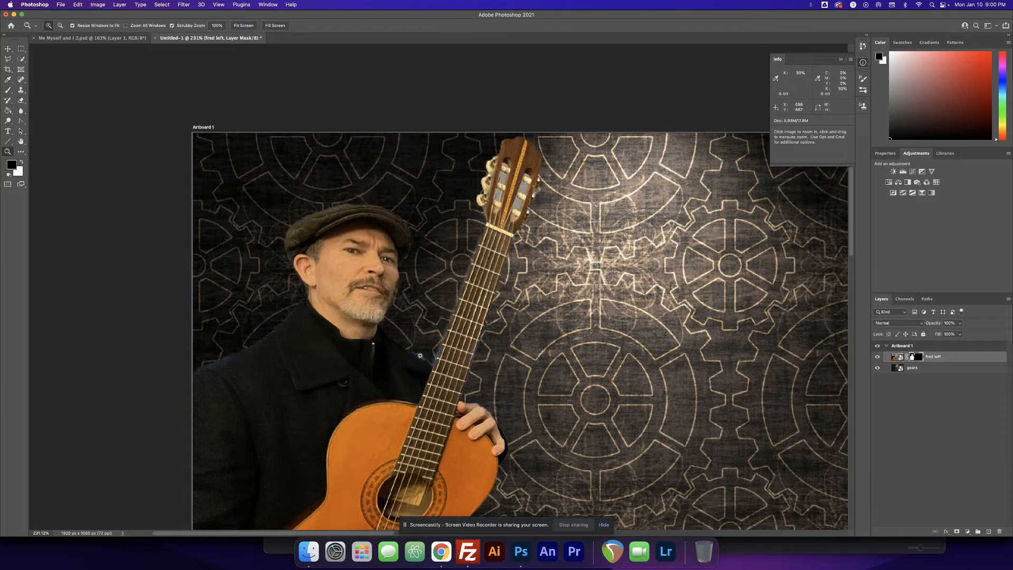
key(super+z)
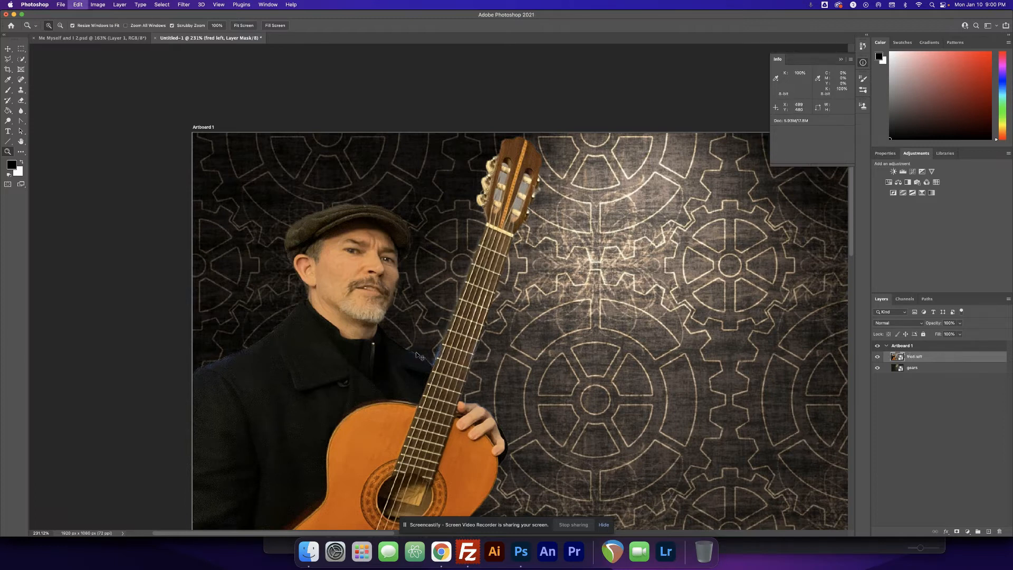
click(162, 5)
mouse_move(185, 125)
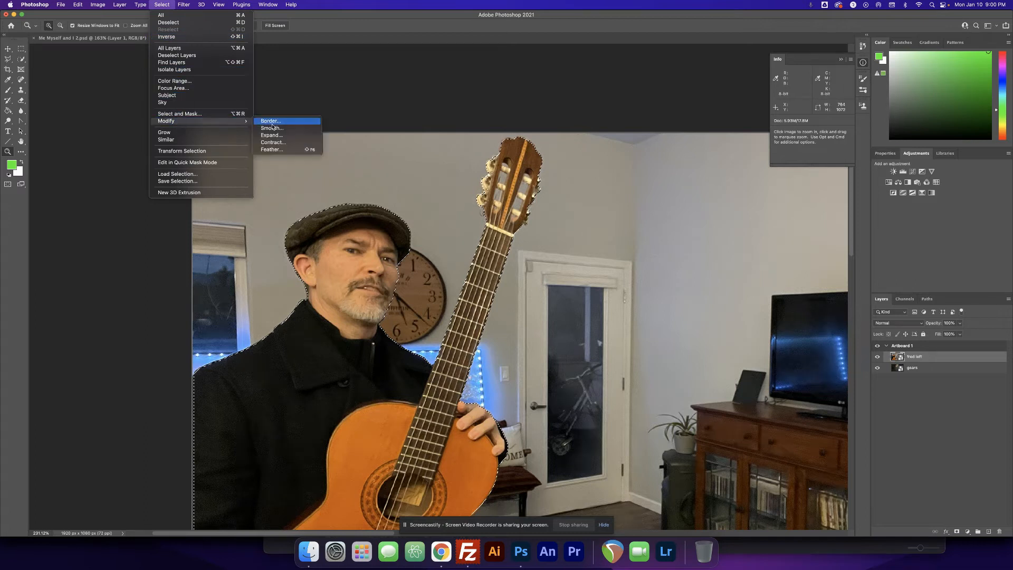
click(277, 146)
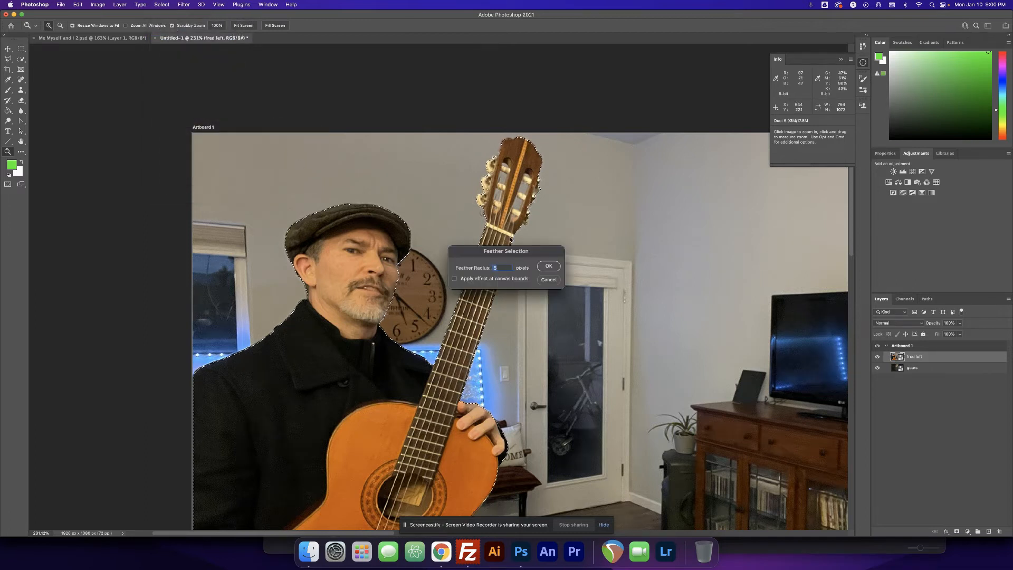
key(Return)
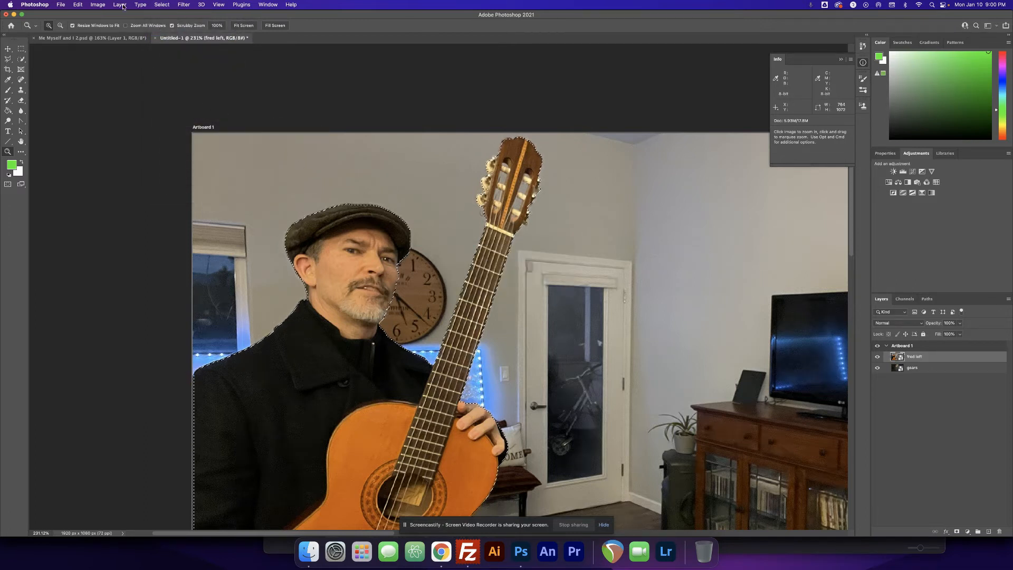
Step: Contract the selection by 1 more pixel and preview it as a layer mask, checking the man's shoulder edge
click(162, 5)
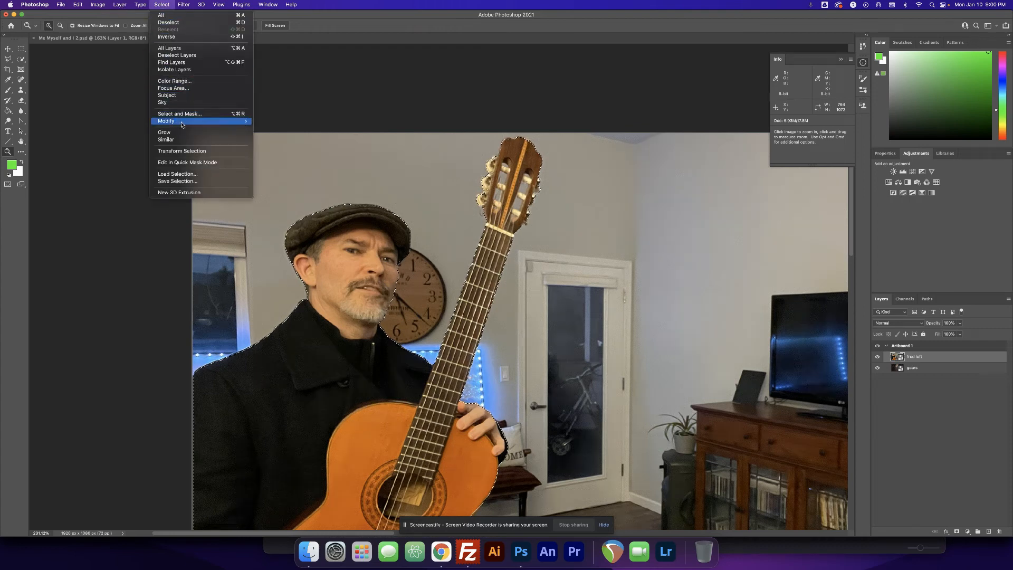
mouse_move(183, 123)
click(271, 143)
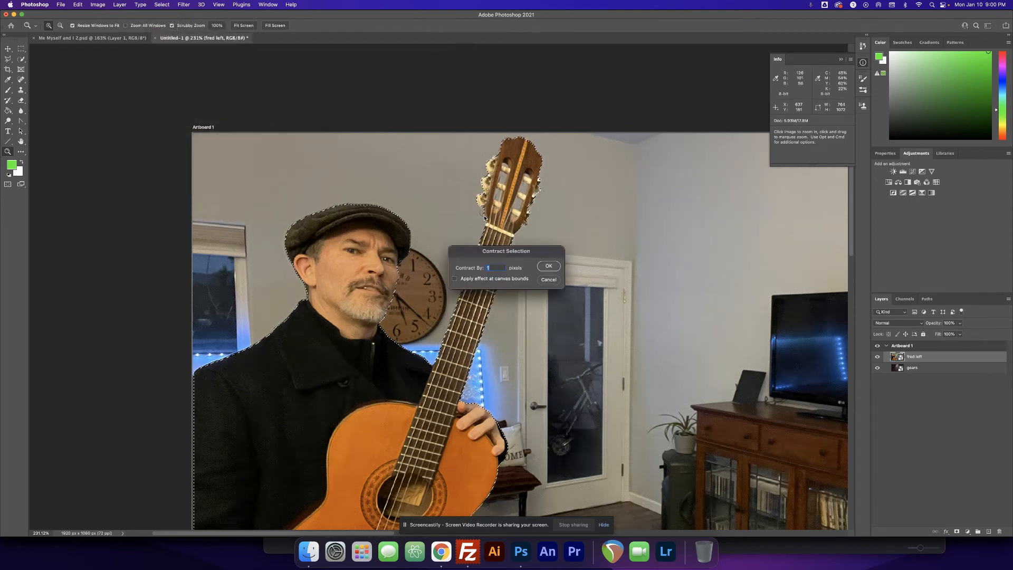
key(Return)
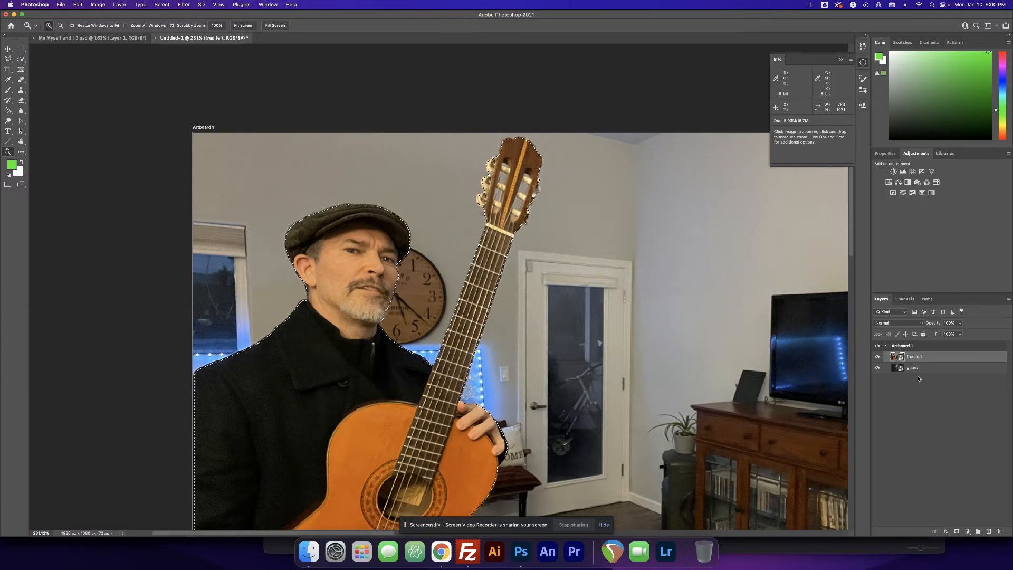
click(956, 532)
drag(211, 362, 305, 374)
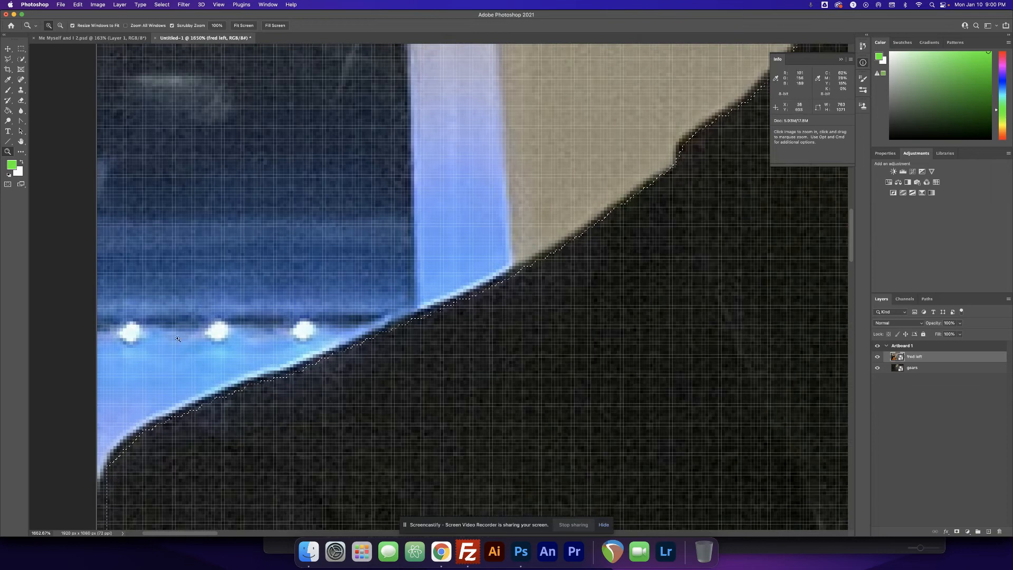
Step: Subtract the blue-lit fringe along the window-side shoulder of the coat from the selection with the Quick Selection tool
click(21, 60)
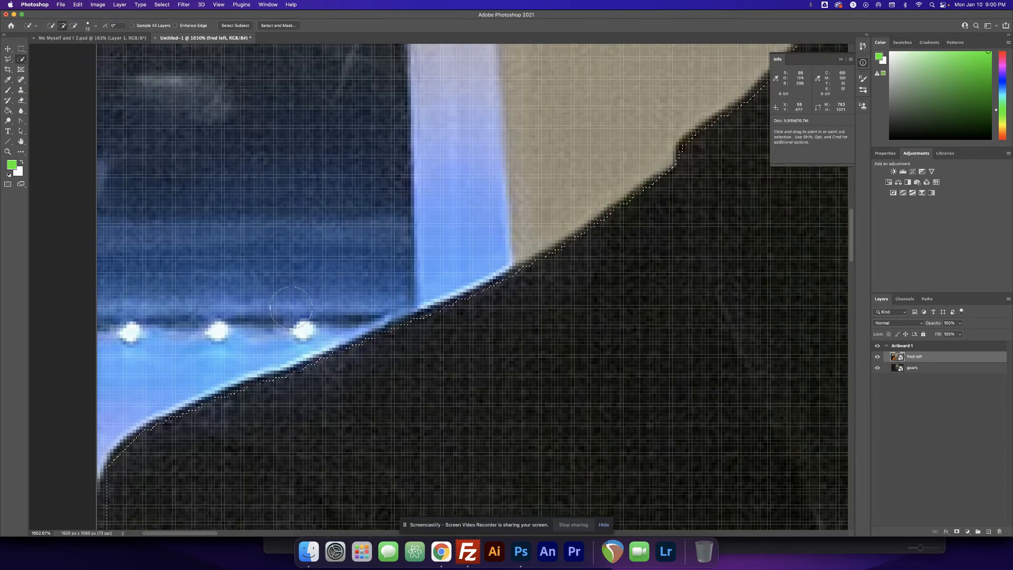
key(alt)
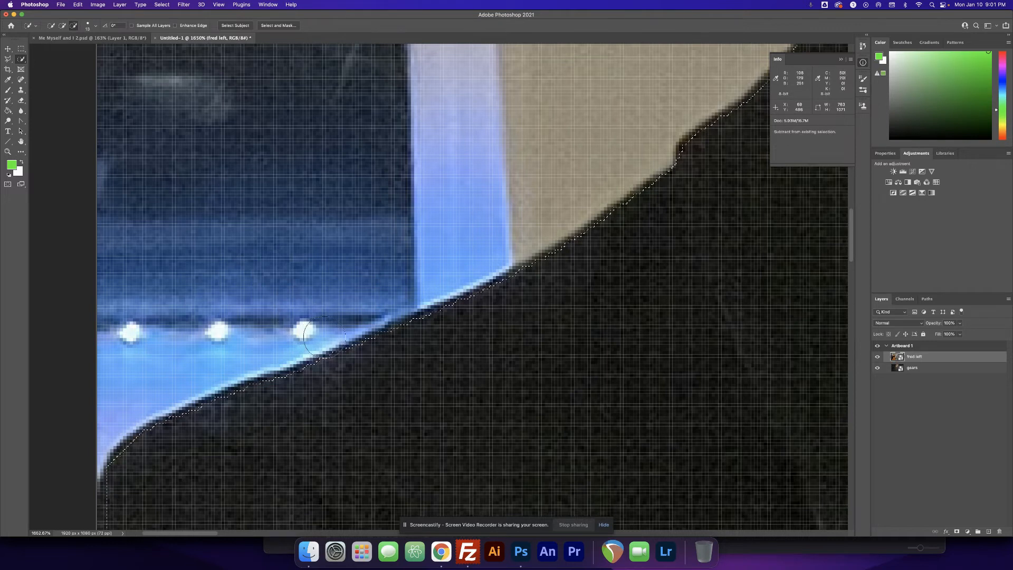
mouse_move(324, 341)
mouse_down()
mouse_move(232, 383)
mouse_move(229, 372)
mouse_up()
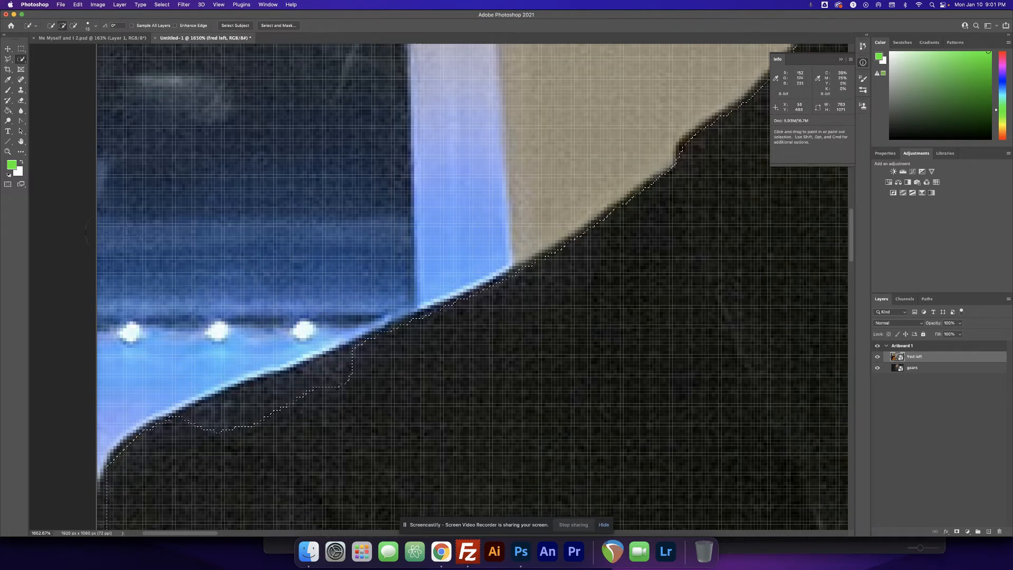
Step: Add the cut-away part of the coat shoulder back to the selection with a straight-edged Polygonal Lasso shape
click(8, 59)
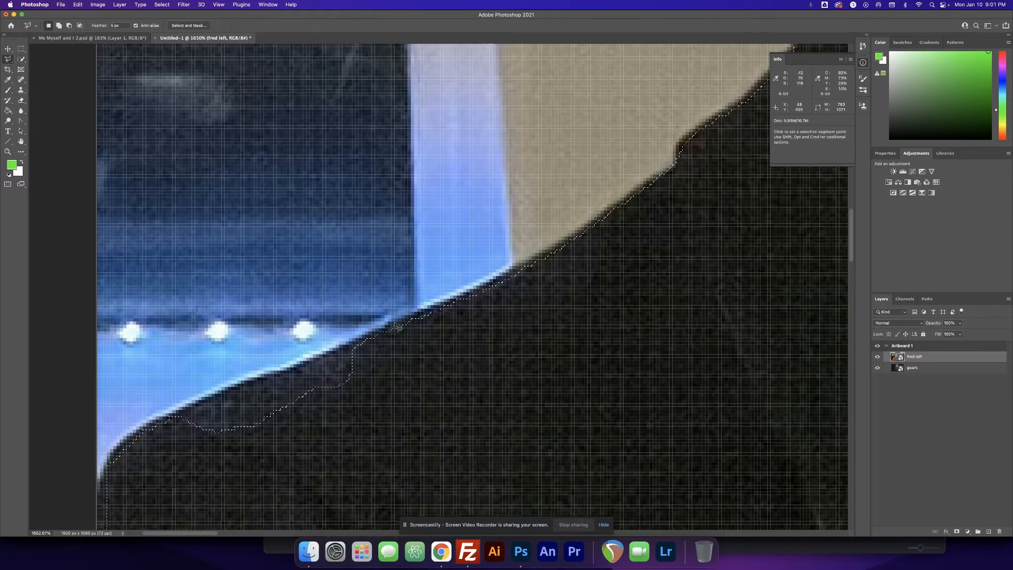
key(shift)
shift+click(368, 349)
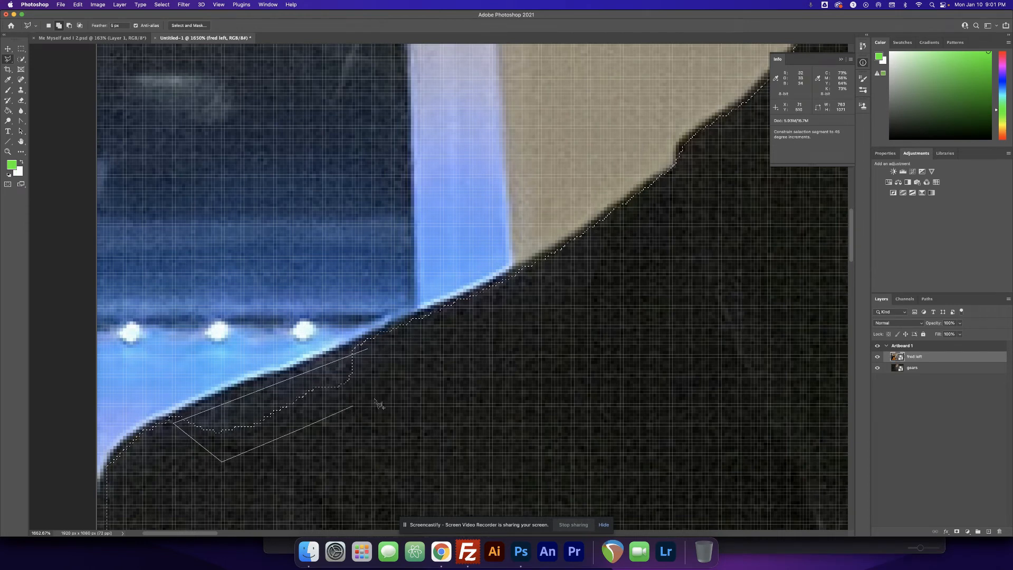
double_click(386, 387)
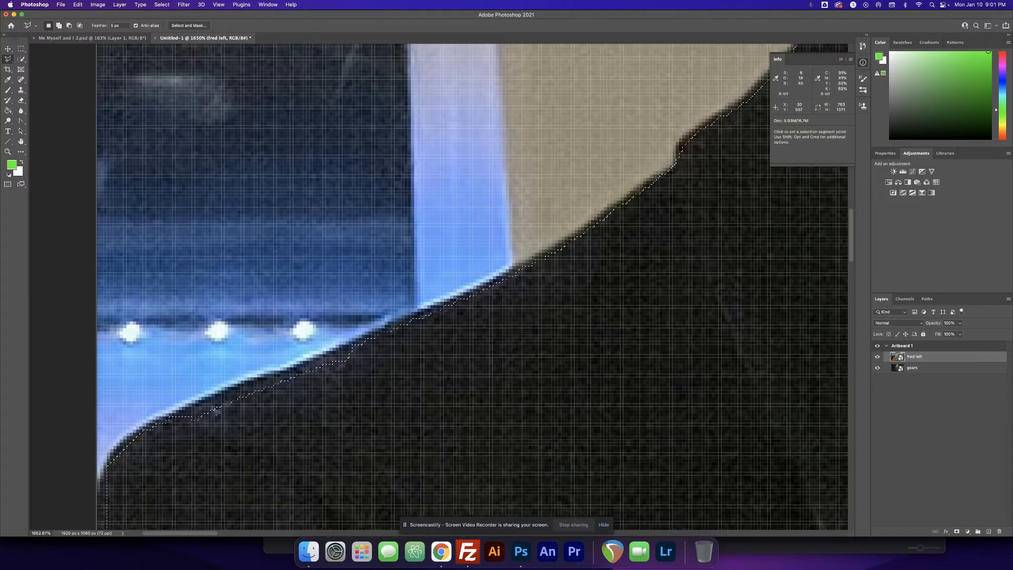
Step: Subtract the blue-lit fringe along the coat shoulder beside the guitar neck from the selection with a Polygonal Lasso shape
drag(768, 337, 58, 332)
mouse_move(773, 363)
mouse_down()
mouse_move(455, 337)
mouse_move(373, 366)
mouse_up()
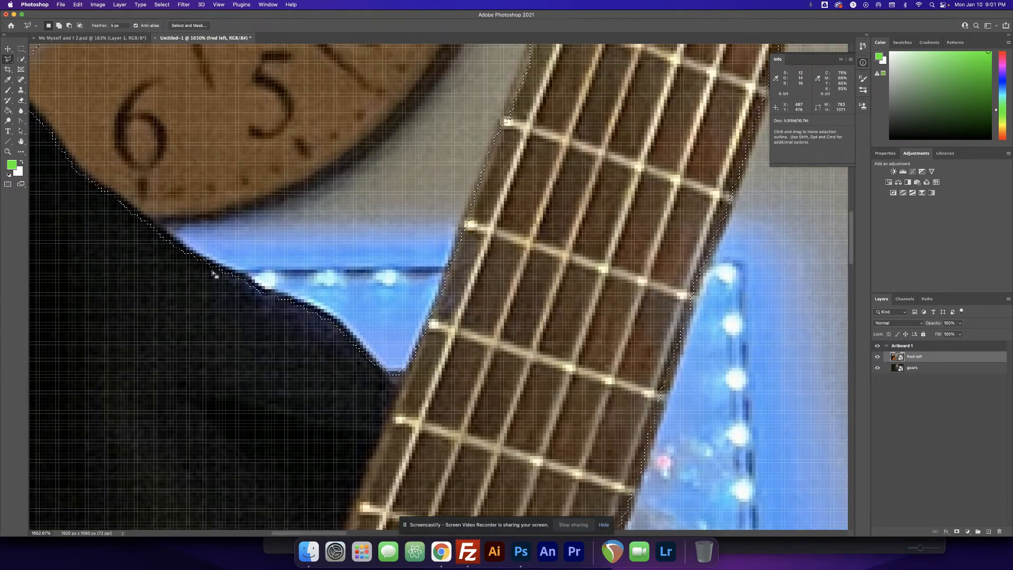
key(shift)
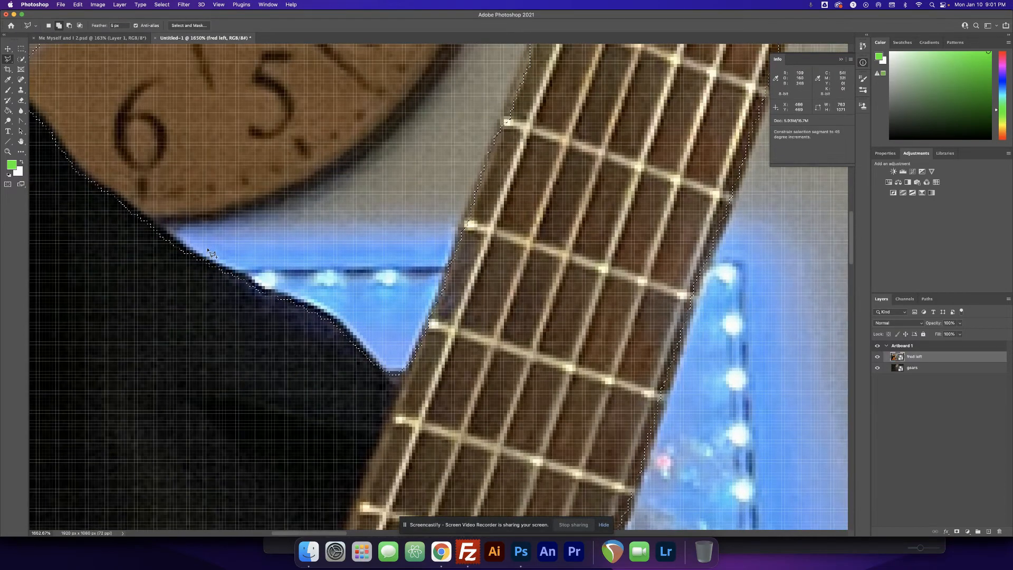
key(alt)
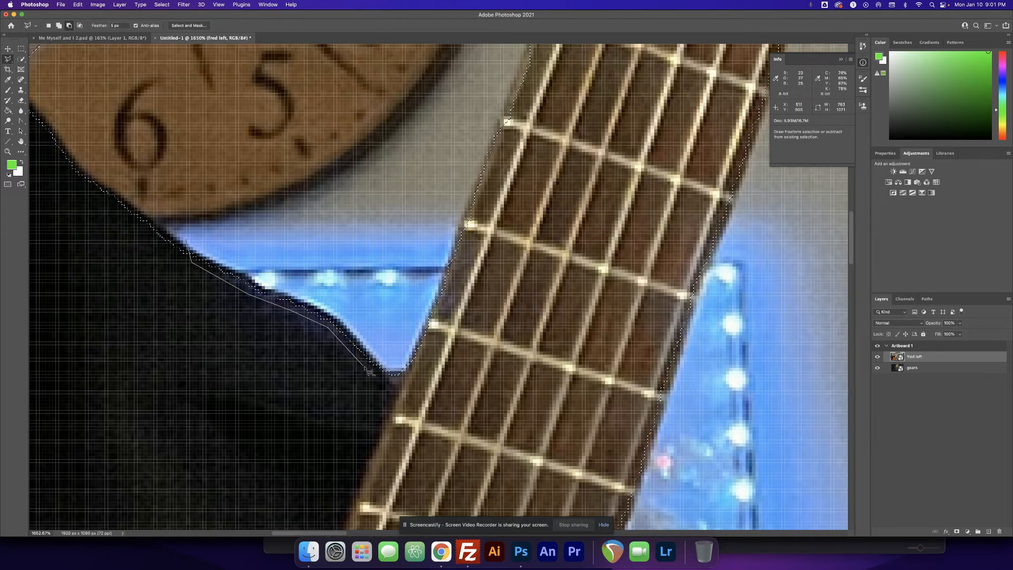
click(391, 383)
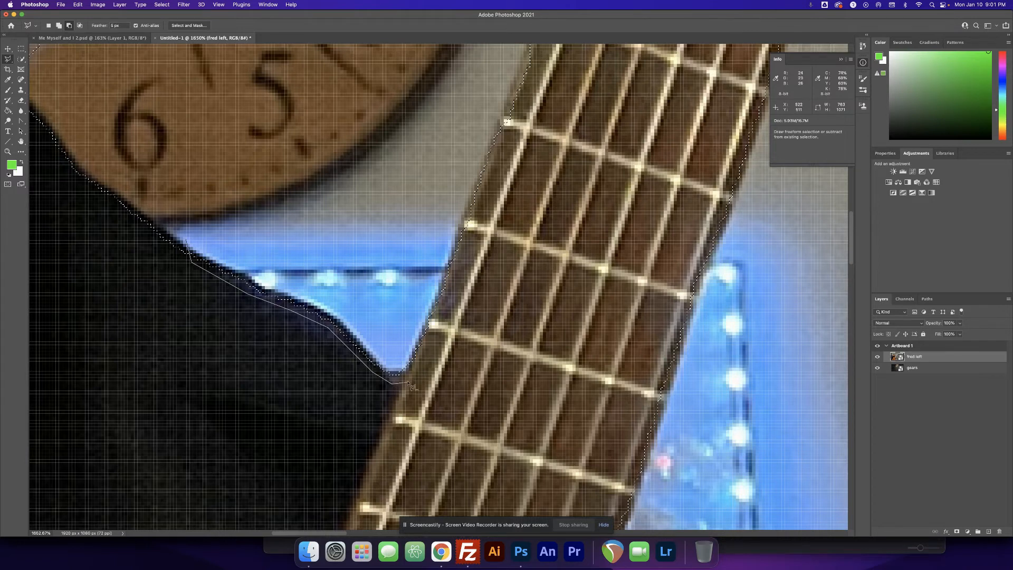
click(411, 378)
click(410, 353)
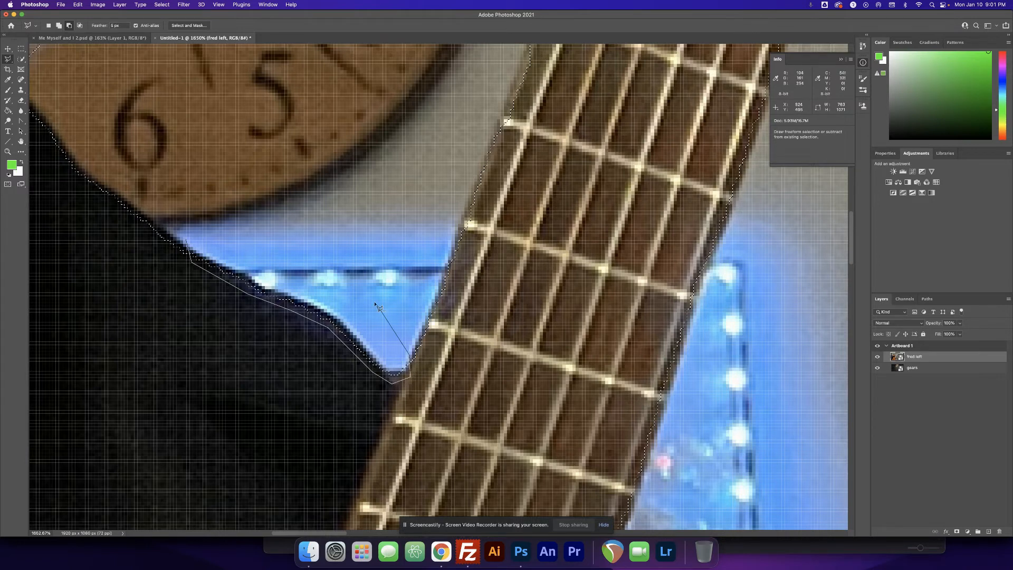
click(186, 240)
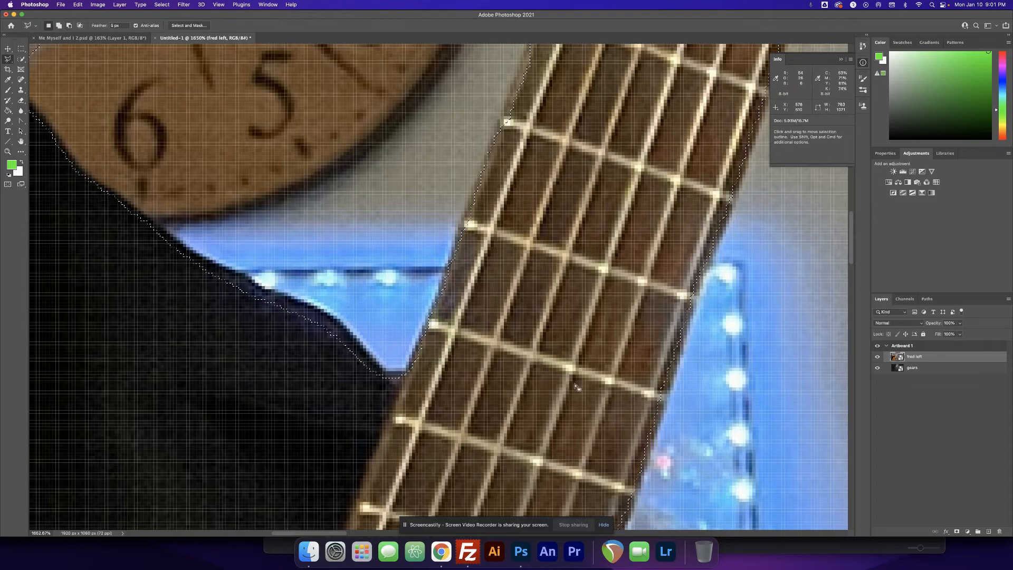
Step: Apply the selection as a layer mask on the guitar pose layer and check the cut-out edges around both shoulders
drag(563, 296, 545, 143)
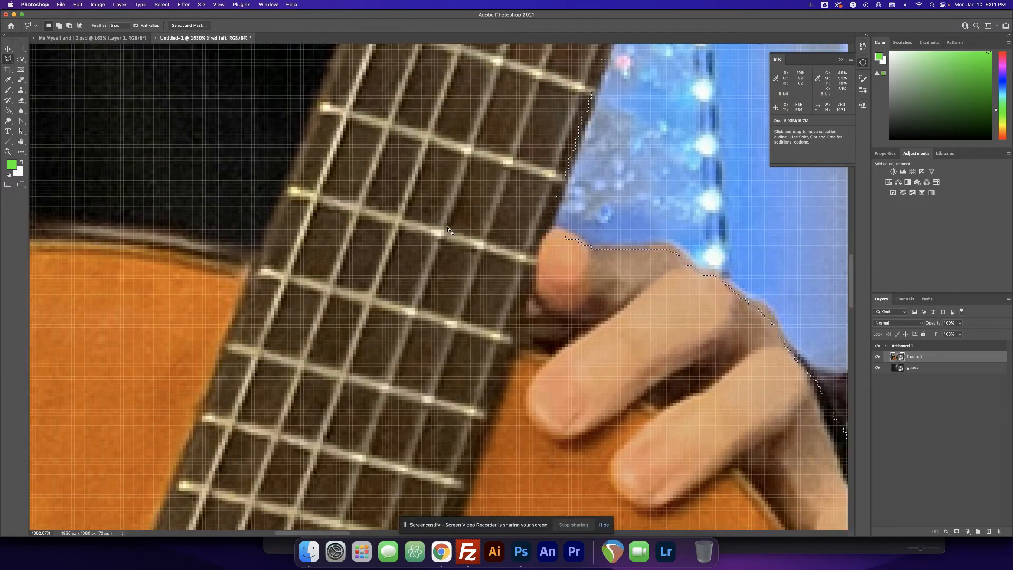
key(super+minus)
key(super+1)
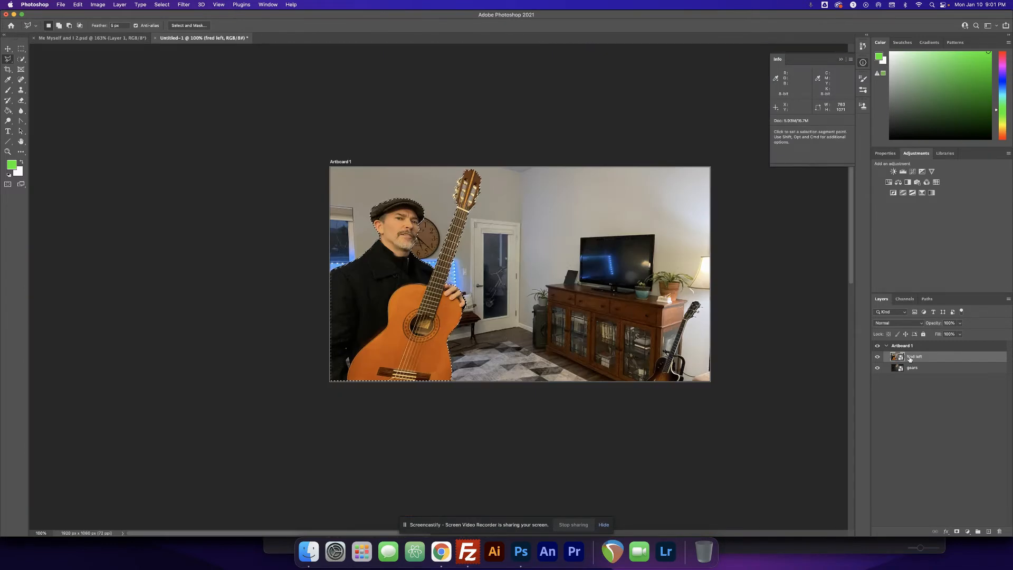
click(957, 532)
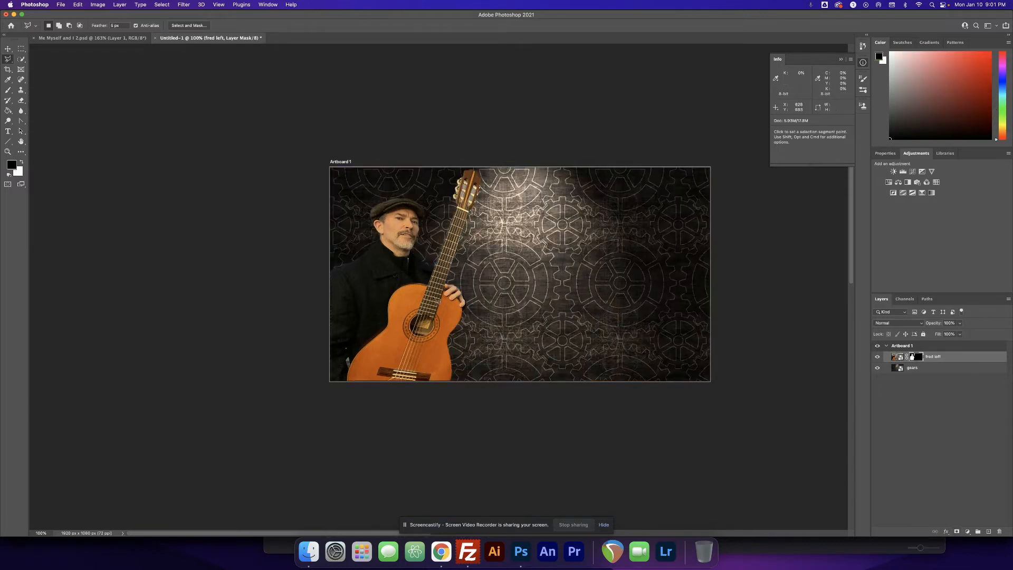
key(z)
drag(353, 270, 404, 289)
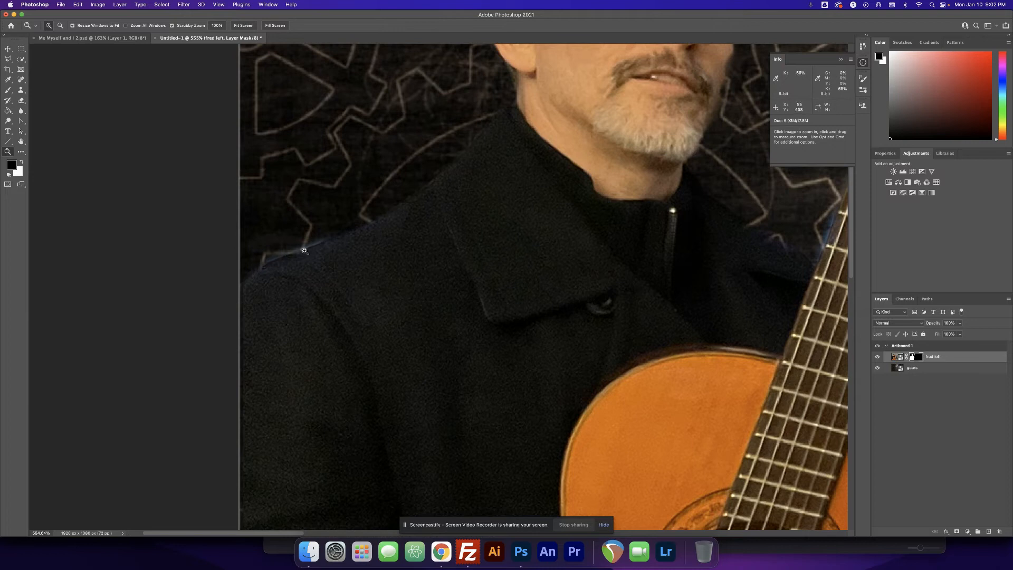
drag(673, 235, 659, 232)
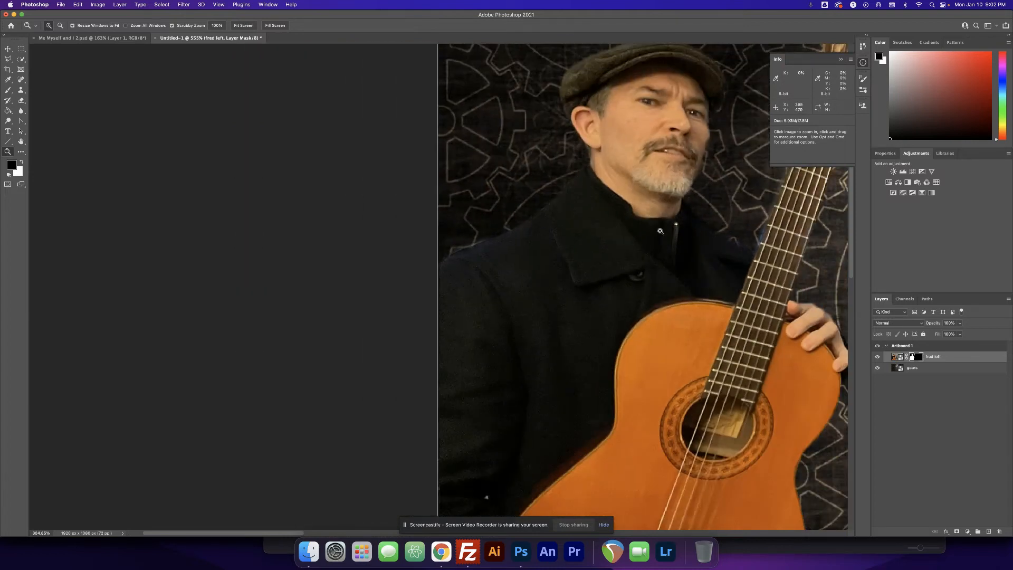
drag(748, 228, 461, 301)
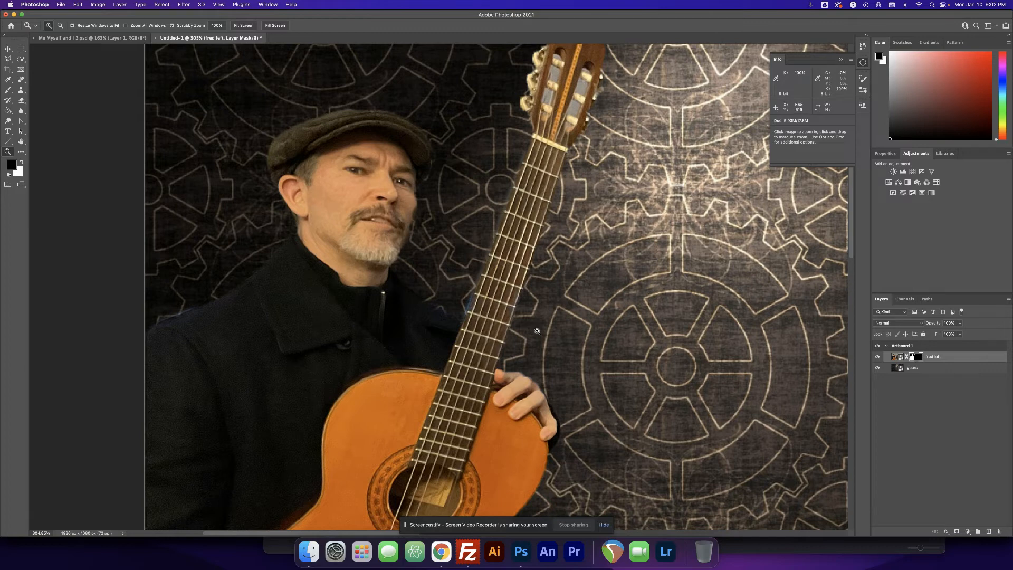
key(super+1)
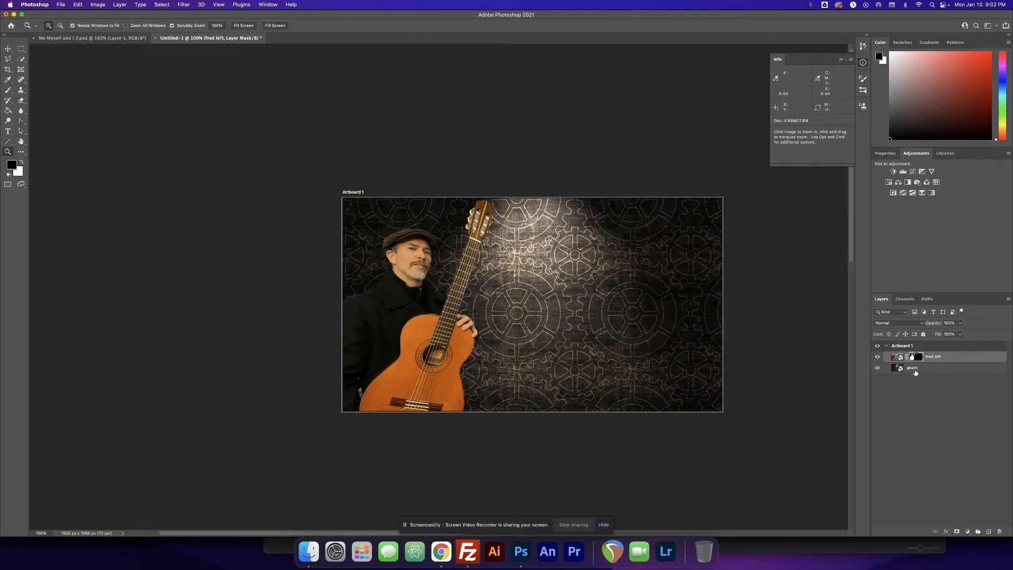
Step: Select the gears layer and open the Gaussian Blur filter for it
click(972, 372)
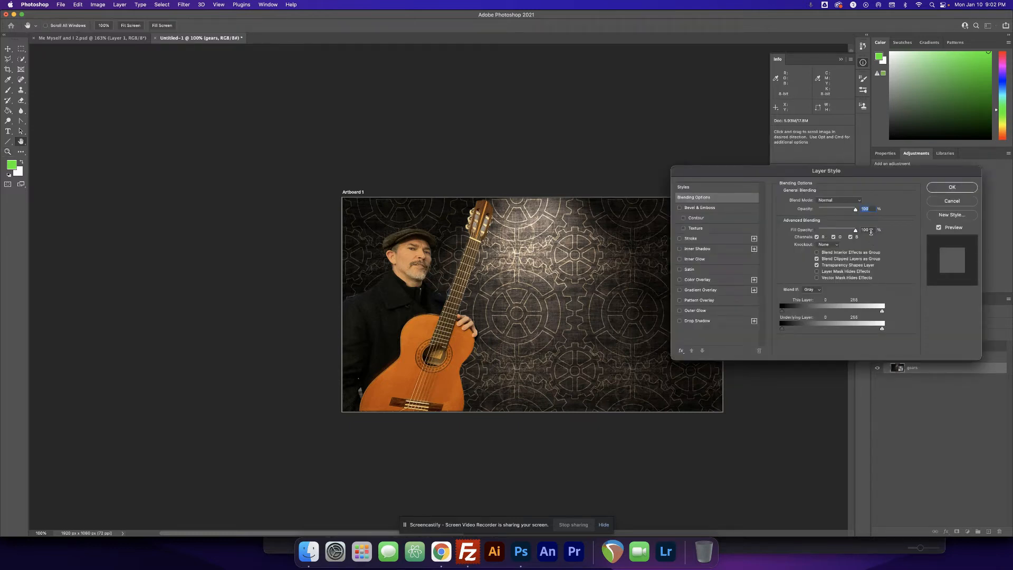
click(937, 203)
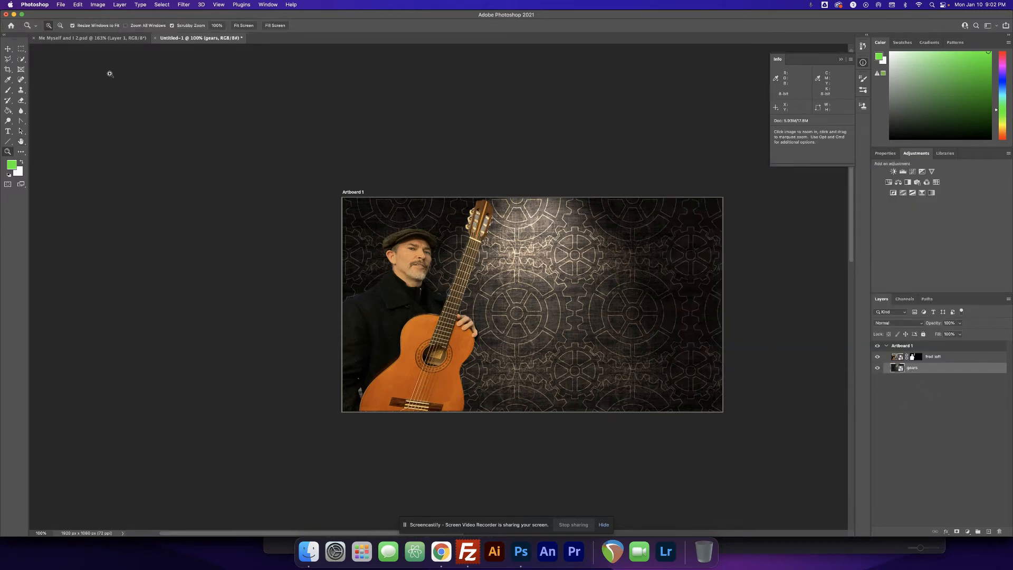
click(162, 5)
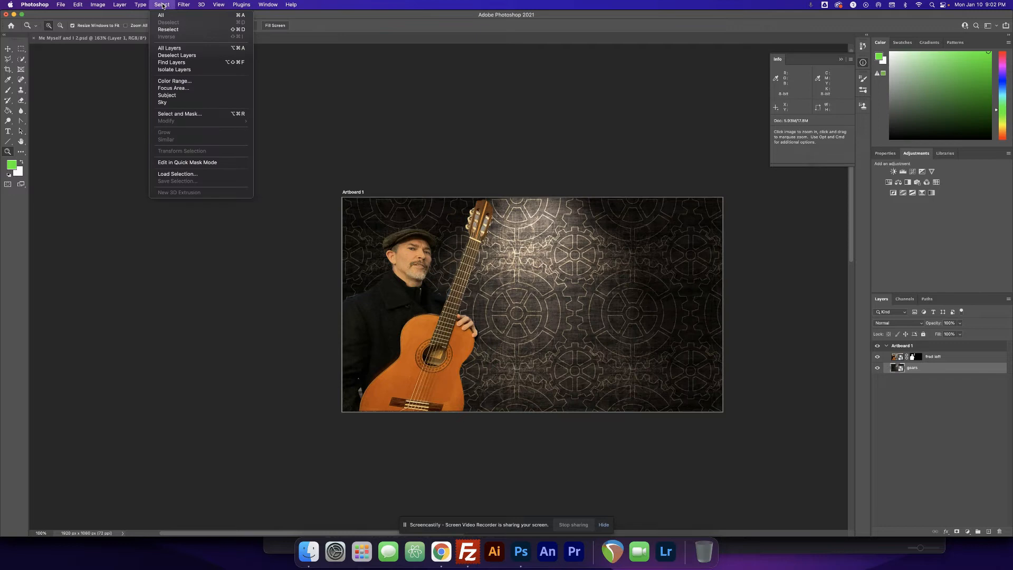
mouse_move(100, 6)
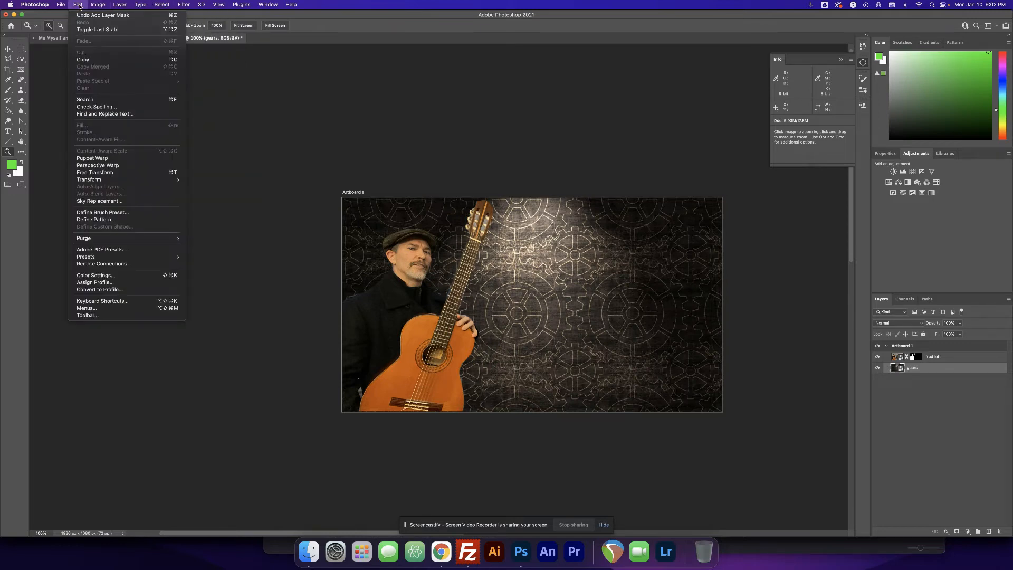
click(118, 5)
click(118, 5)
mouse_move(179, 6)
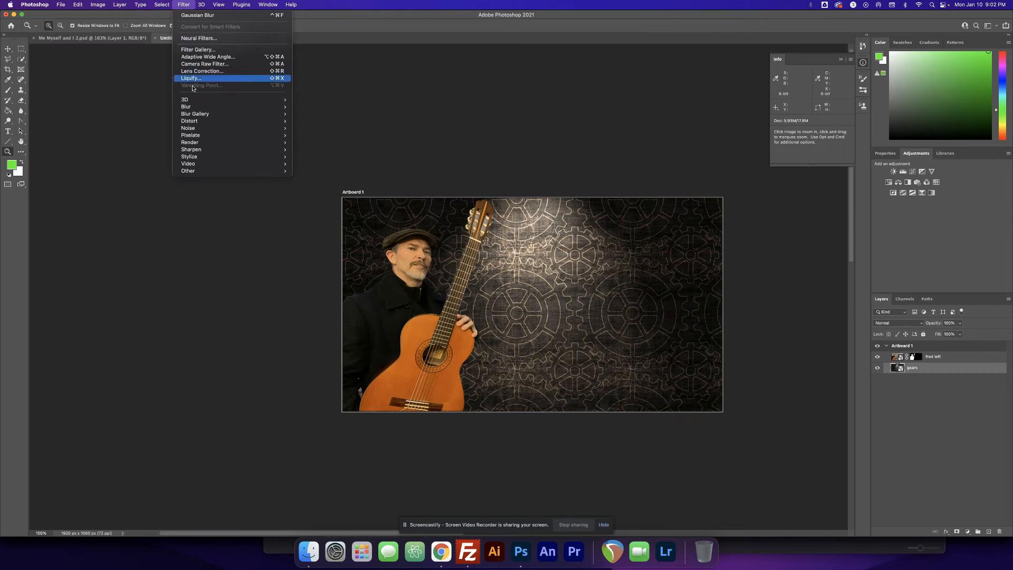
mouse_move(289, 109)
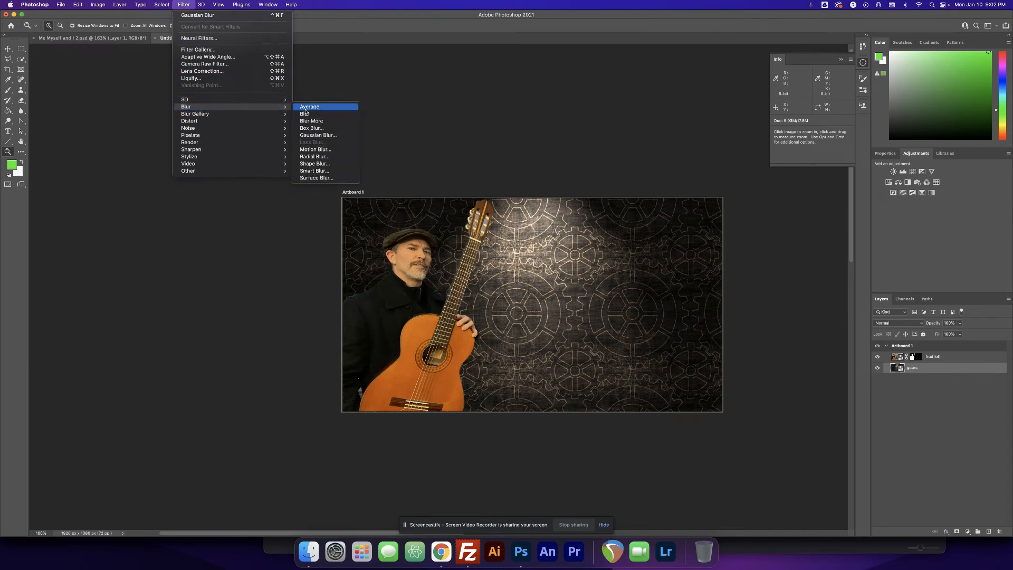
click(314, 136)
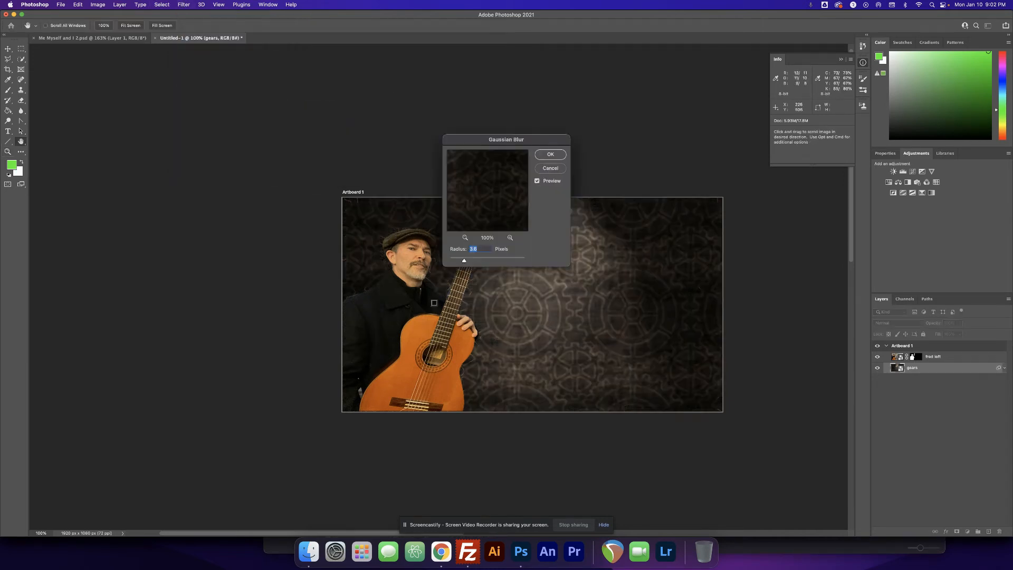
Step: Compare blur radii on the gears background against the unblurred preview, and apply a light Gaussian Blur
drag(525, 143, 297, 145)
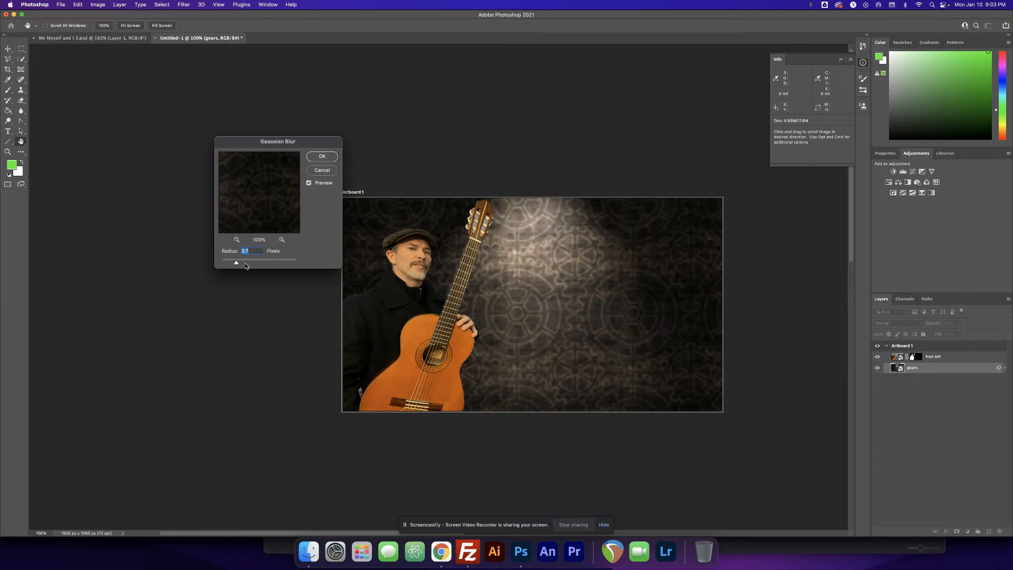
click(309, 183)
click(309, 184)
click(309, 184)
click(309, 184)
drag(237, 264, 245, 266)
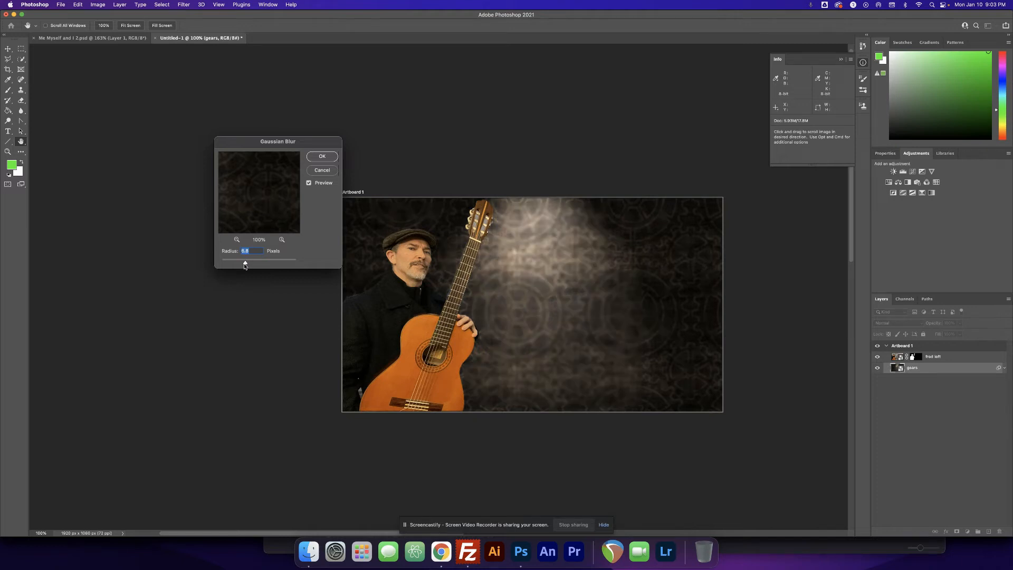
click(309, 183)
click(308, 183)
drag(246, 263, 235, 263)
click(319, 156)
key(z)
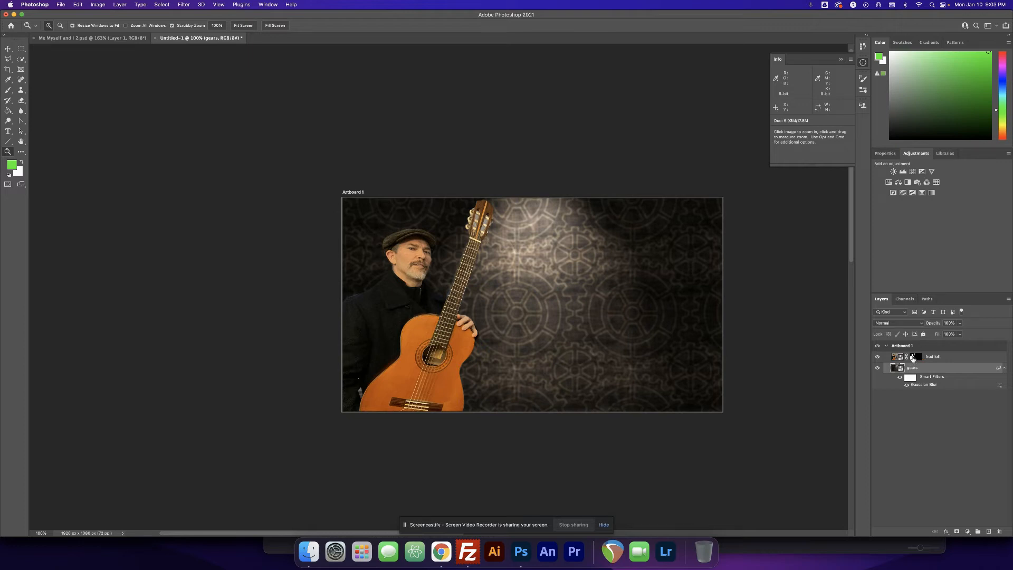
Step: Place the center-pose photo from the Downloads folder in Finder onto the artboard, above the masked guitar pose layer
click(913, 358)
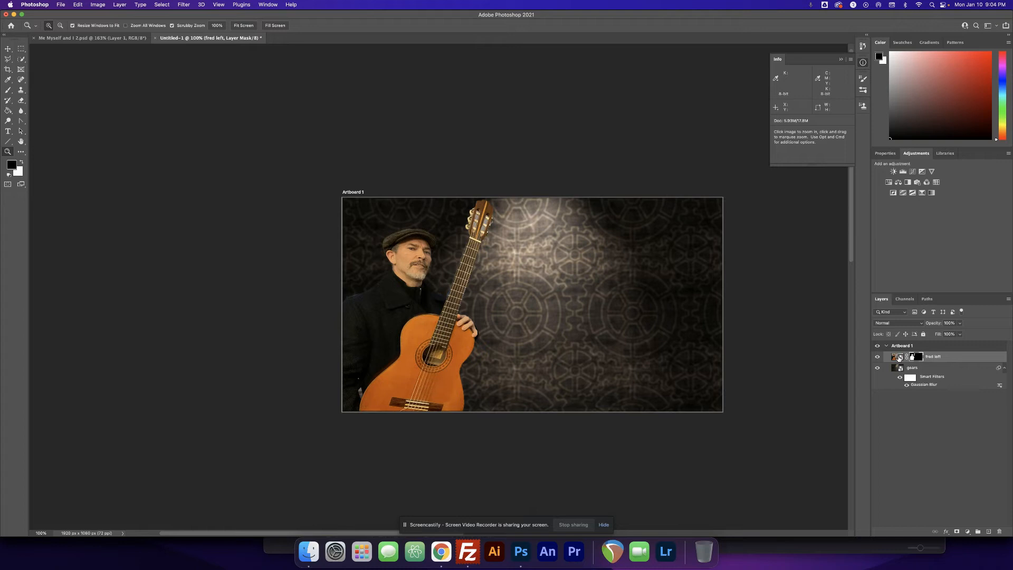
click(309, 550)
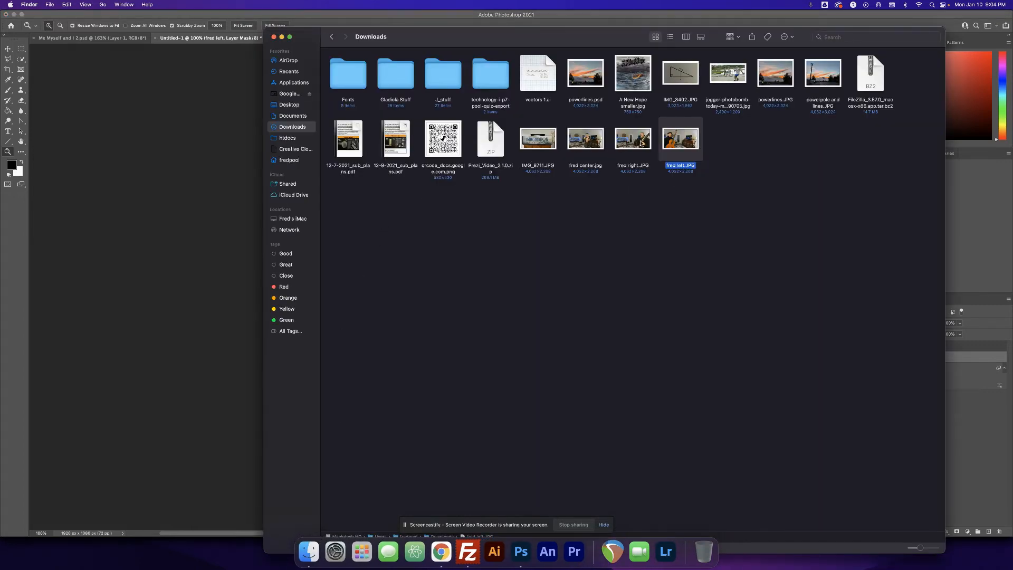
drag(590, 139, 224, 274)
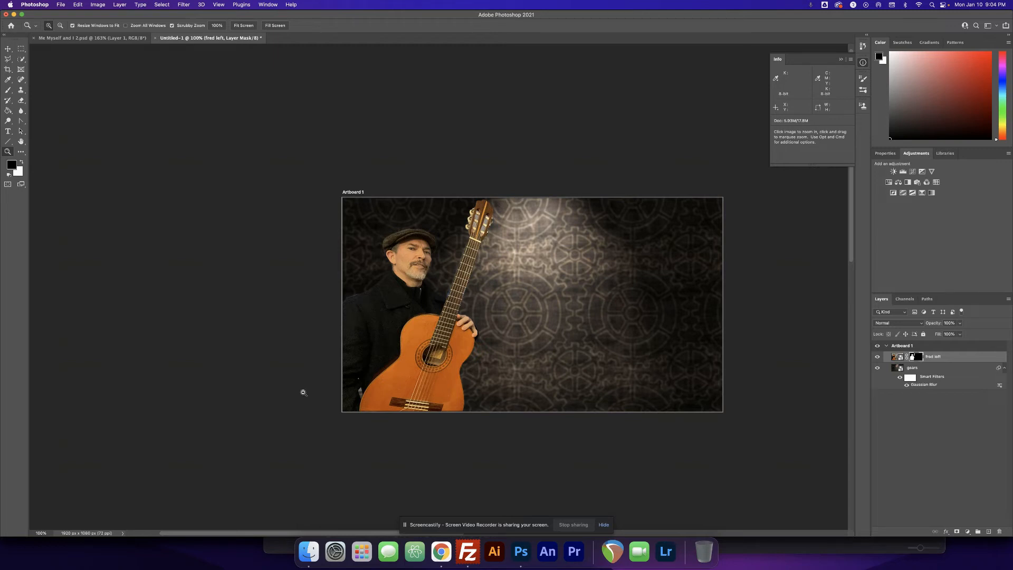
click(312, 549)
drag(582, 154, 228, 295)
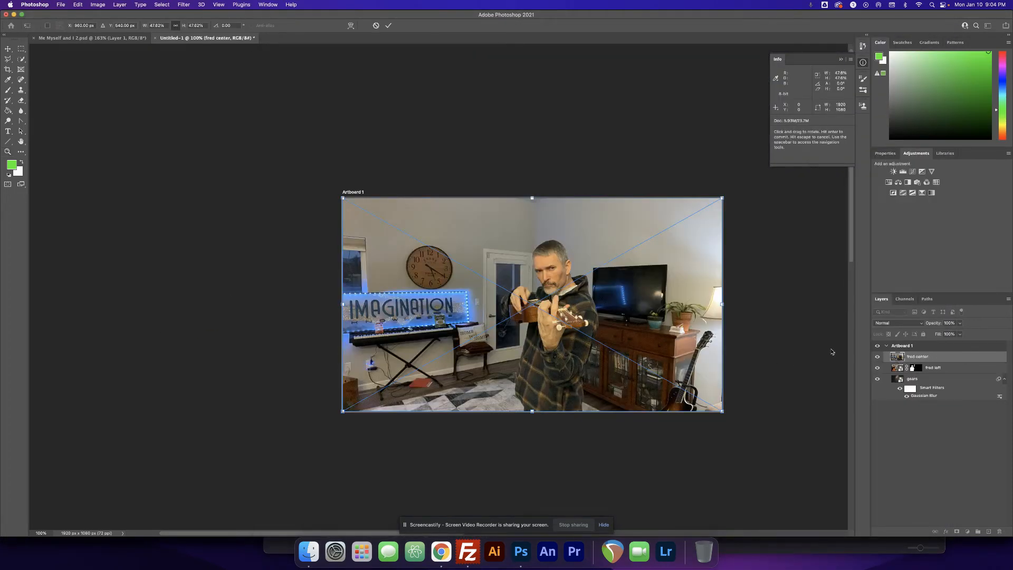
Step: Commit the placed photo and select the man's head, jacket and ukulele with the Quick Selection tool
click(7, 152)
drag(573, 288, 616, 288)
click(21, 59)
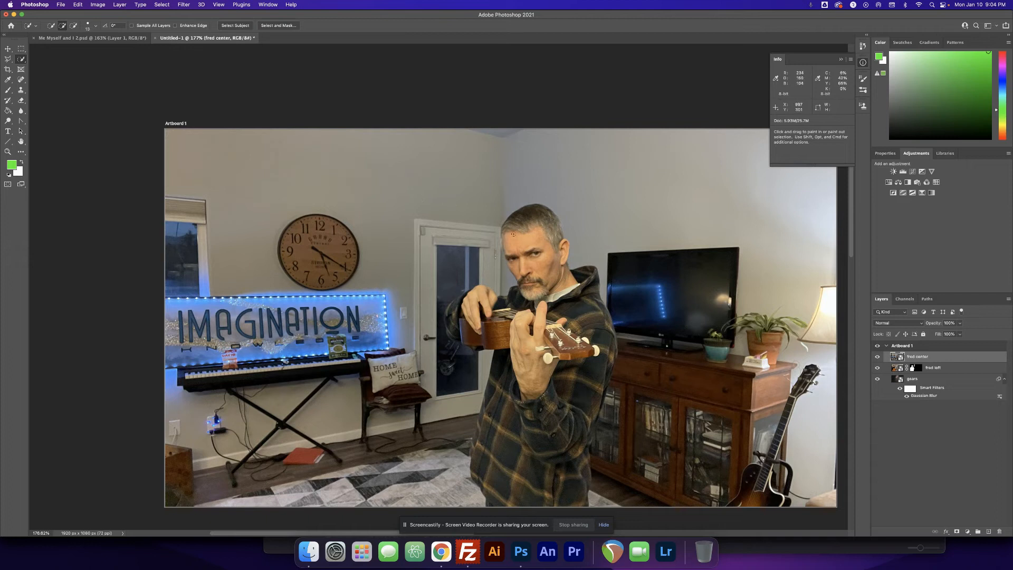
mouse_move(521, 228)
mouse_down()
mouse_move(522, 211)
mouse_move(554, 227)
mouse_move(567, 258)
mouse_up()
mouse_move(517, 303)
mouse_down()
mouse_move(498, 310)
mouse_move(481, 301)
mouse_move(459, 315)
mouse_move(519, 376)
mouse_move(498, 462)
mouse_move(486, 443)
mouse_up()
mouse_move(530, 487)
mouse_down()
mouse_move(533, 459)
mouse_move(565, 486)
mouse_move(572, 468)
mouse_move(588, 368)
mouse_up()
Step: Add the dark sleeve around the strumming hand to the selection and subtract the door glass spill beside it
key(alt)
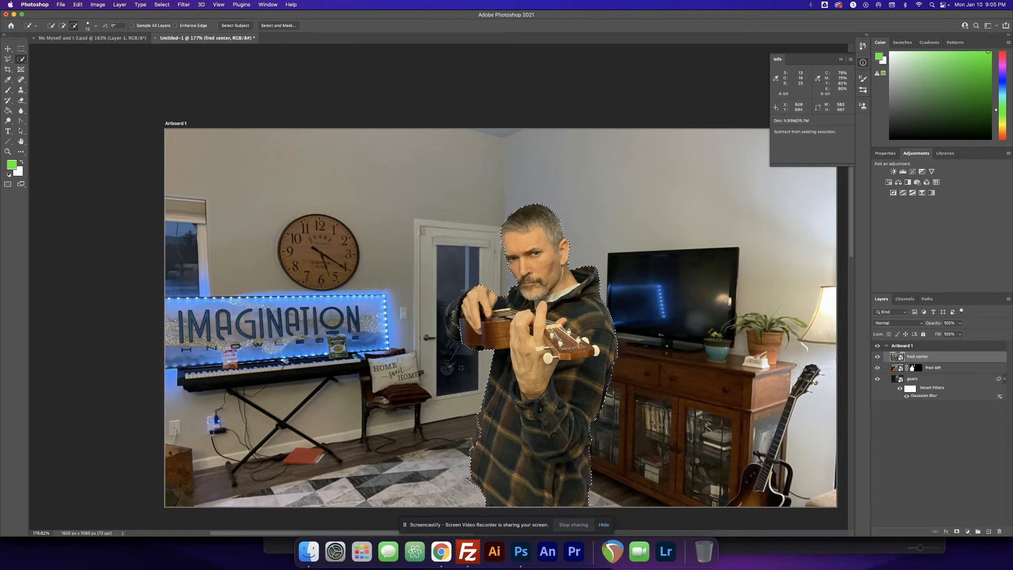
key(z)
drag(450, 322, 506, 345)
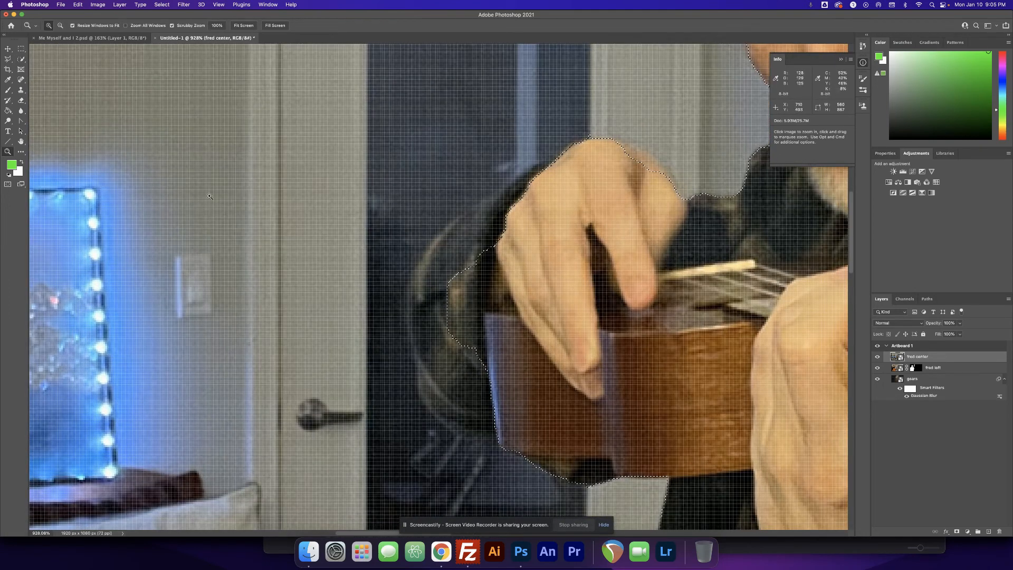
key(w)
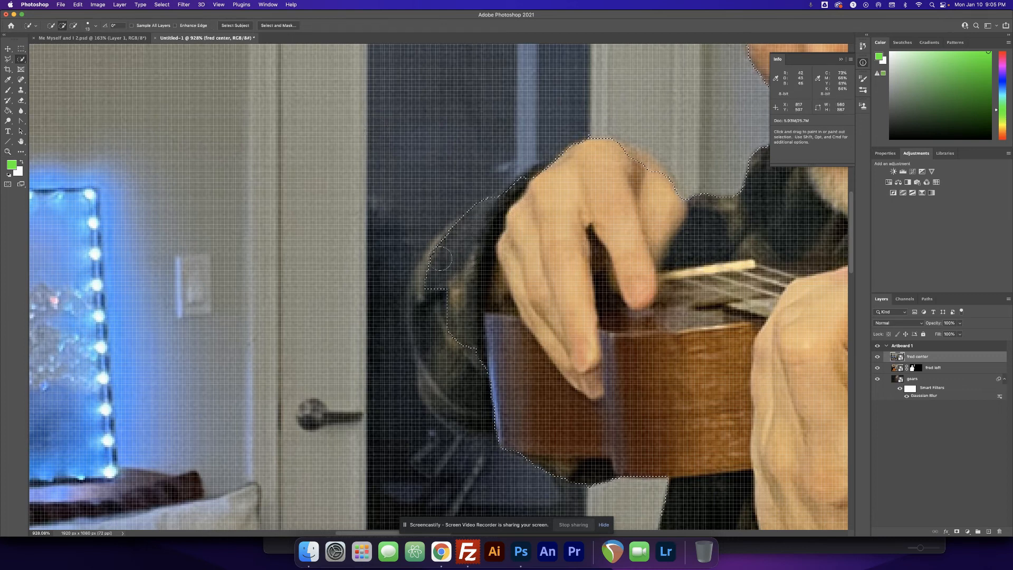
drag(425, 306, 444, 375)
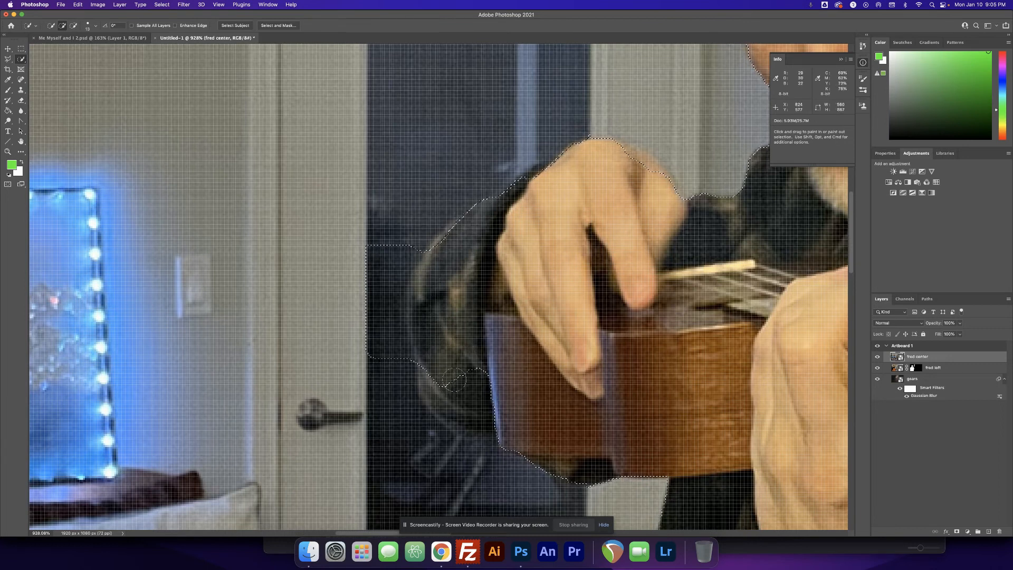
key(alt)
drag(386, 346, 377, 303)
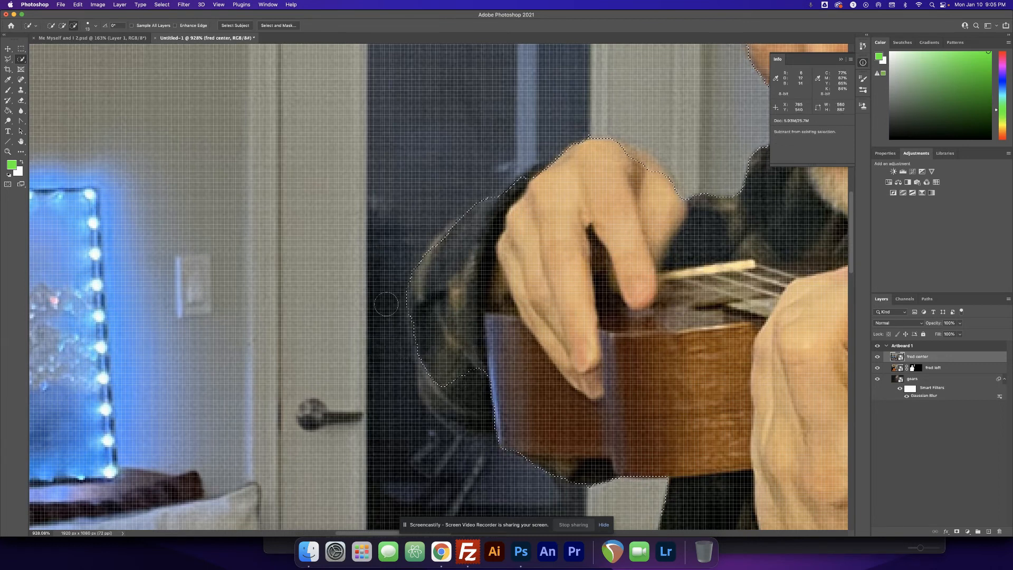
Step: Add the sleeve's lower edge beneath the strumming hand to the selection and subtract the door glass spill below it
drag(447, 390, 487, 431)
alt+click(477, 442)
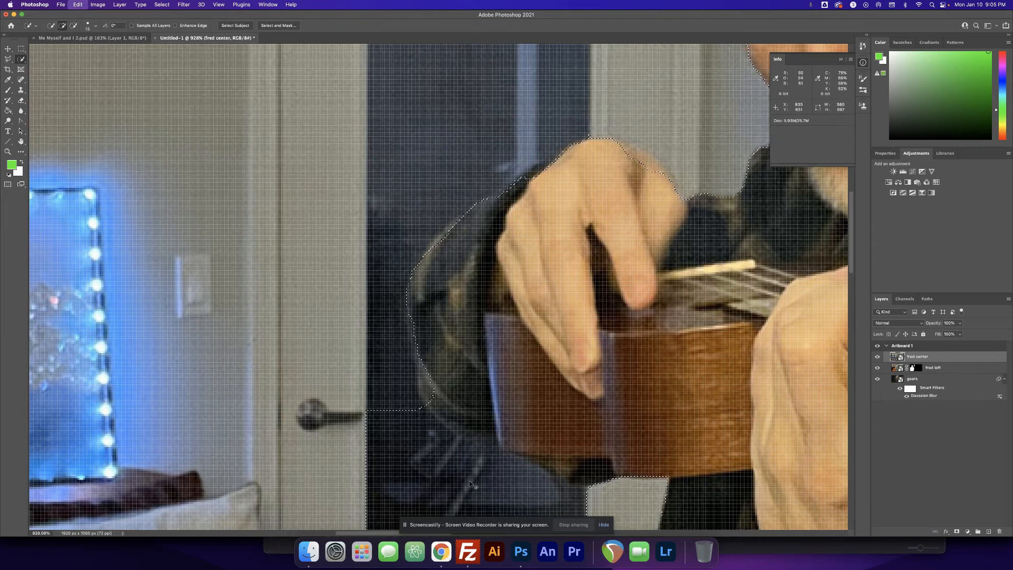
click(440, 416)
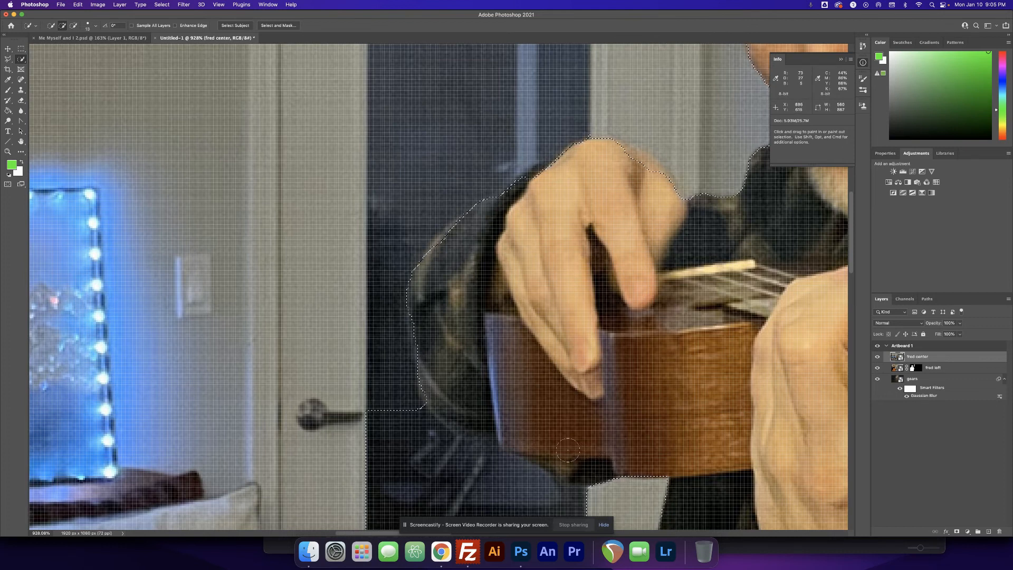
alt+click(421, 496)
alt+click(499, 499)
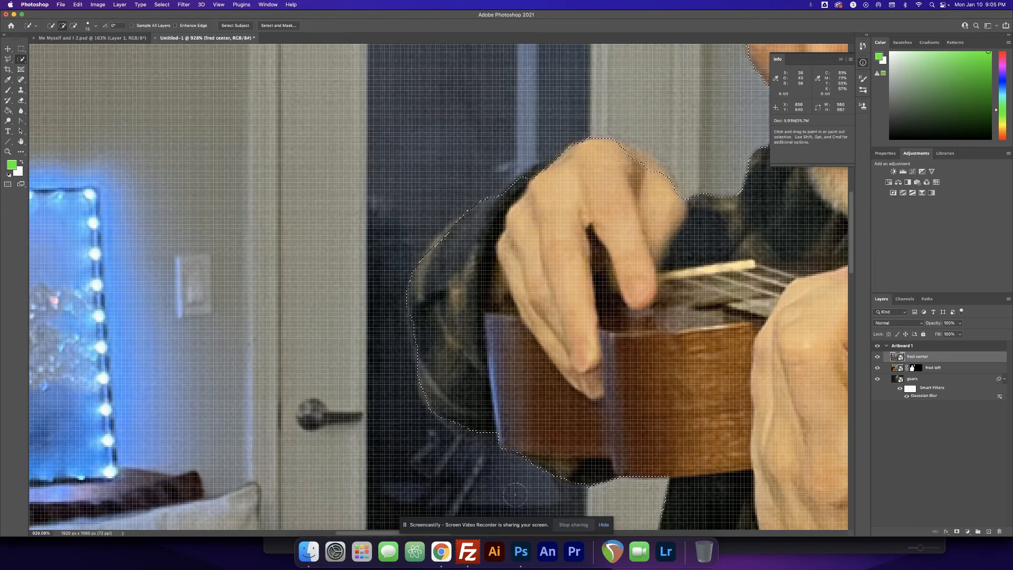
Step: Subtract the floor spill beside the jacket's edge near the baseboard and restore the jacket edge in the selection
scroll(516, 496, up, 1)
drag(516, 496, 500, 231)
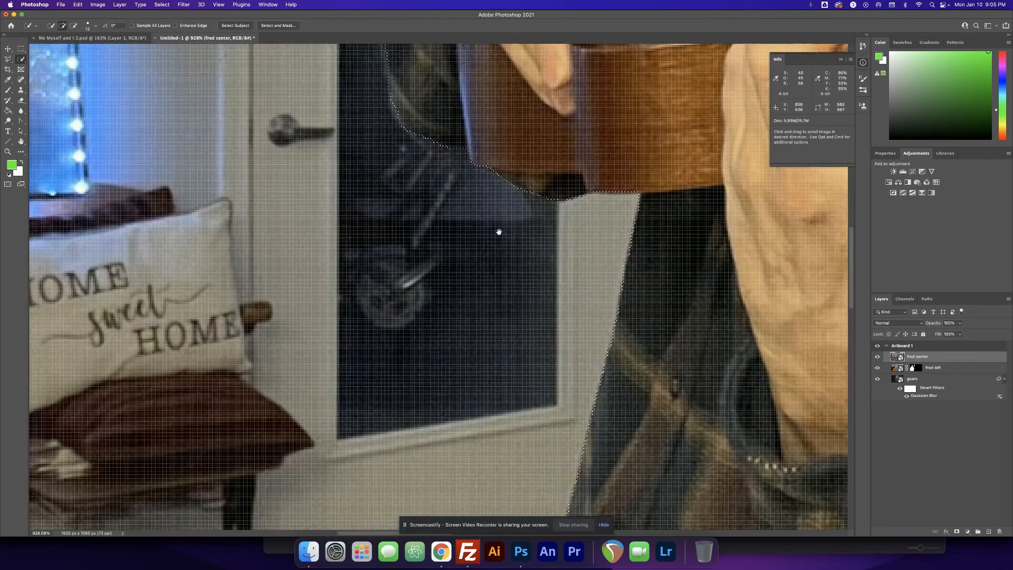
drag(562, 346, 558, 279)
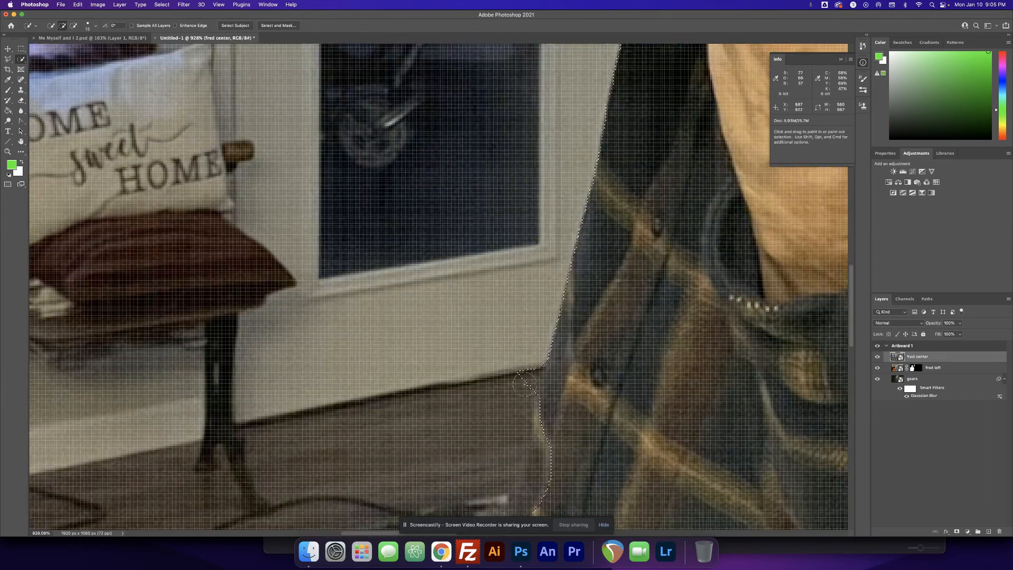
alt+click(523, 388)
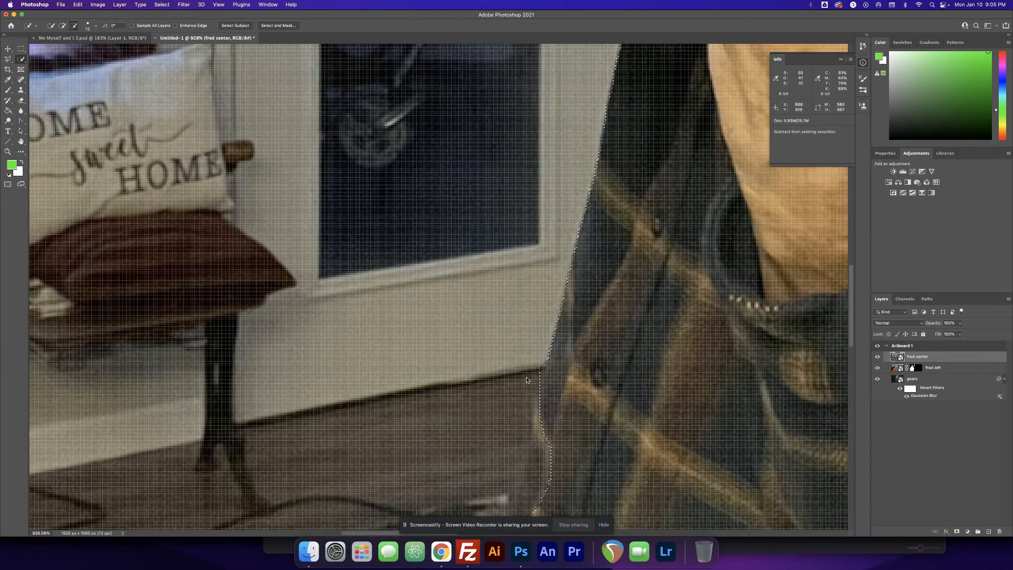
alt+click(556, 369)
click(564, 379)
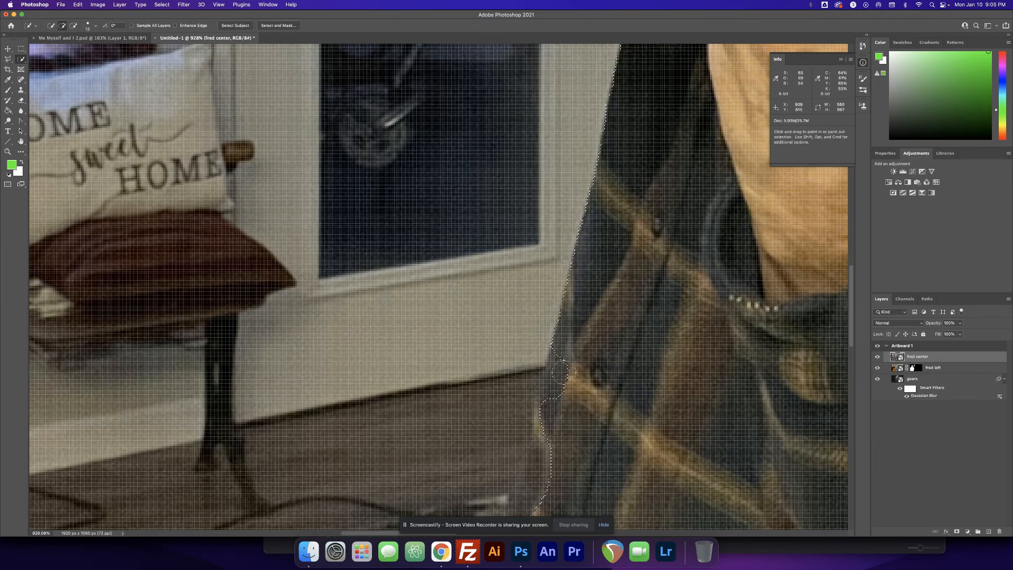
Step: Clean the selection along the lower jacket edge by subtracting the floor and rug spill down to the photo's base
drag(504, 388, 490, 233)
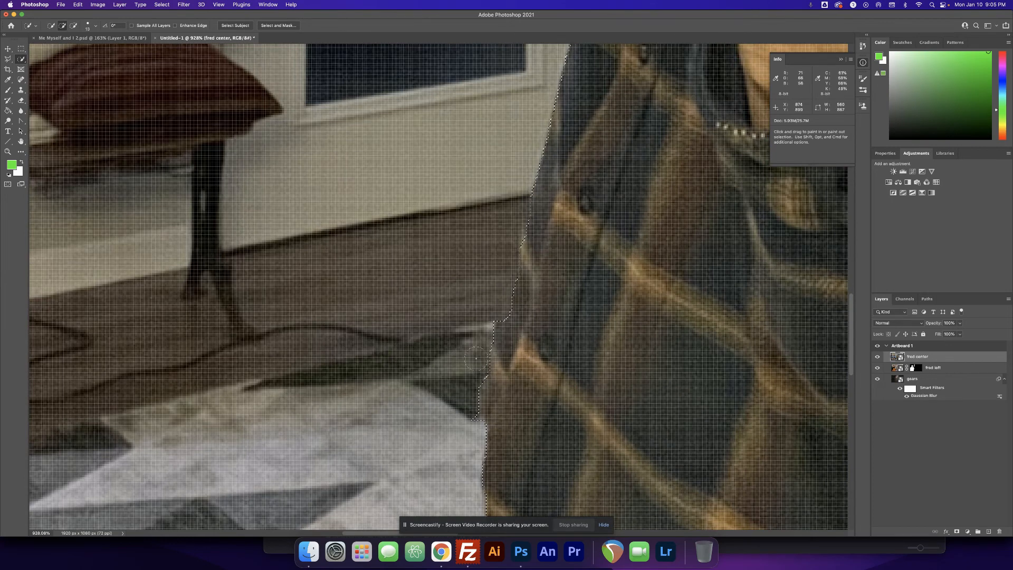
key(alt)
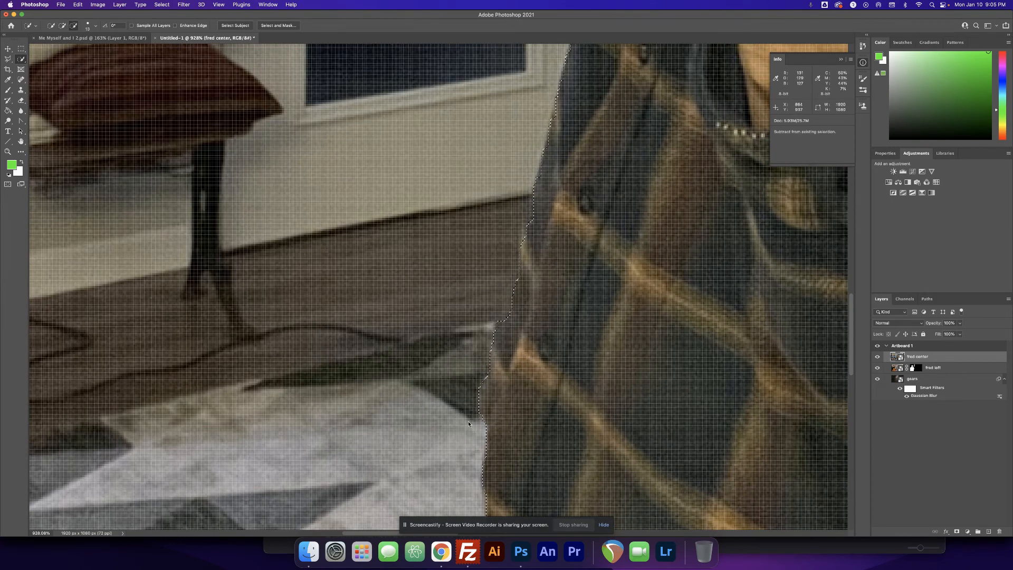
alt+click(469, 424)
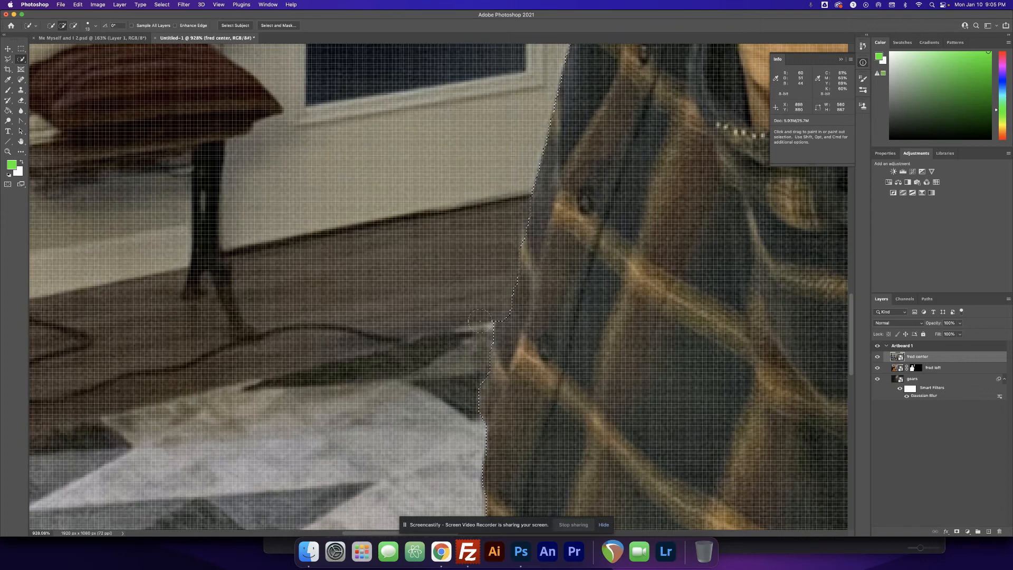
key(alt)
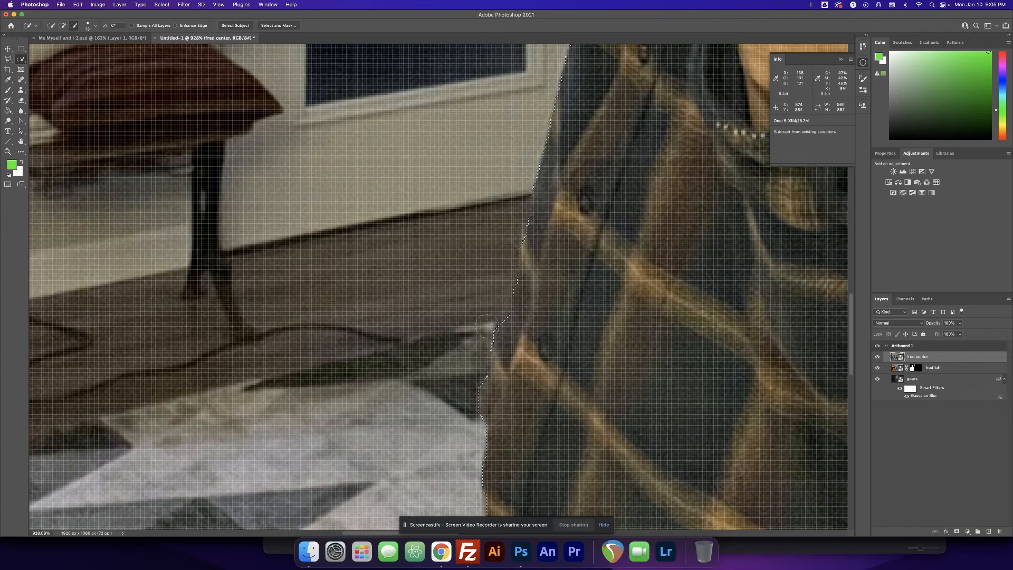
drag(565, 346, 502, 206)
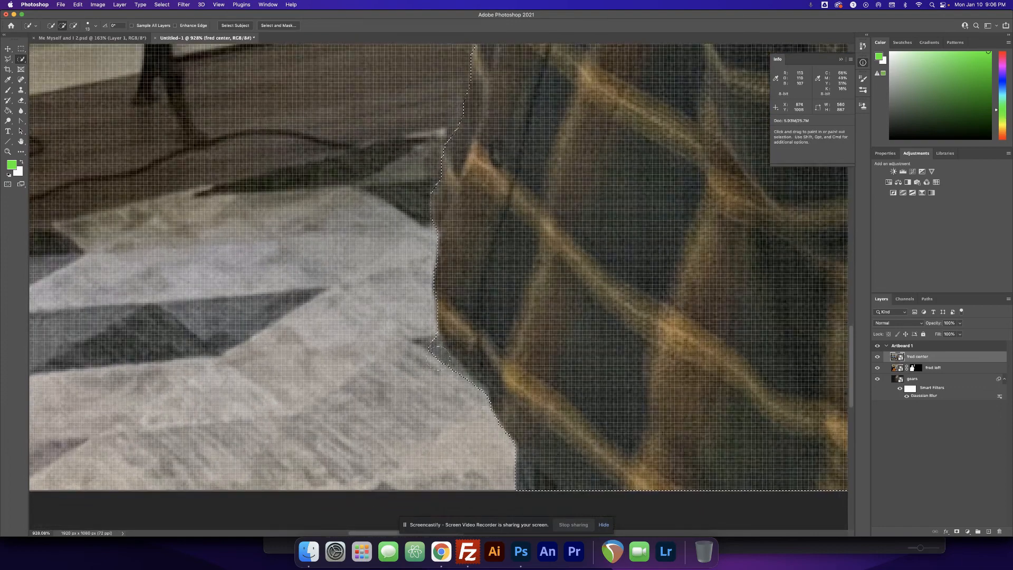
drag(433, 381, 442, 368)
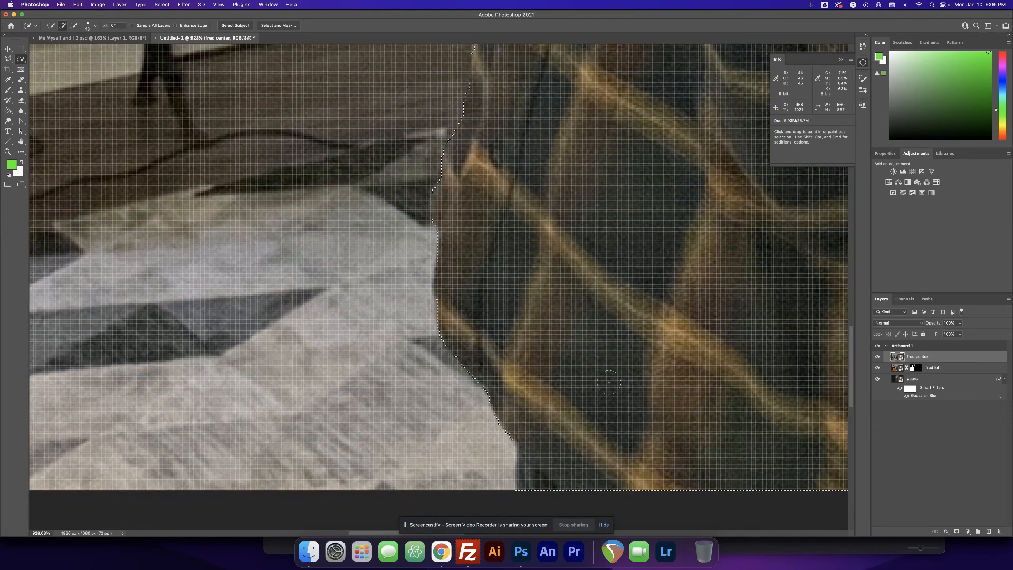
Step: Subtract the wall sliver behind the man's ear from the selection with the Polygonal Lasso tool
drag(650, 376, 126, 332)
drag(380, 355, 400, 464)
drag(411, 208, 511, 445)
drag(513, 185, 502, 340)
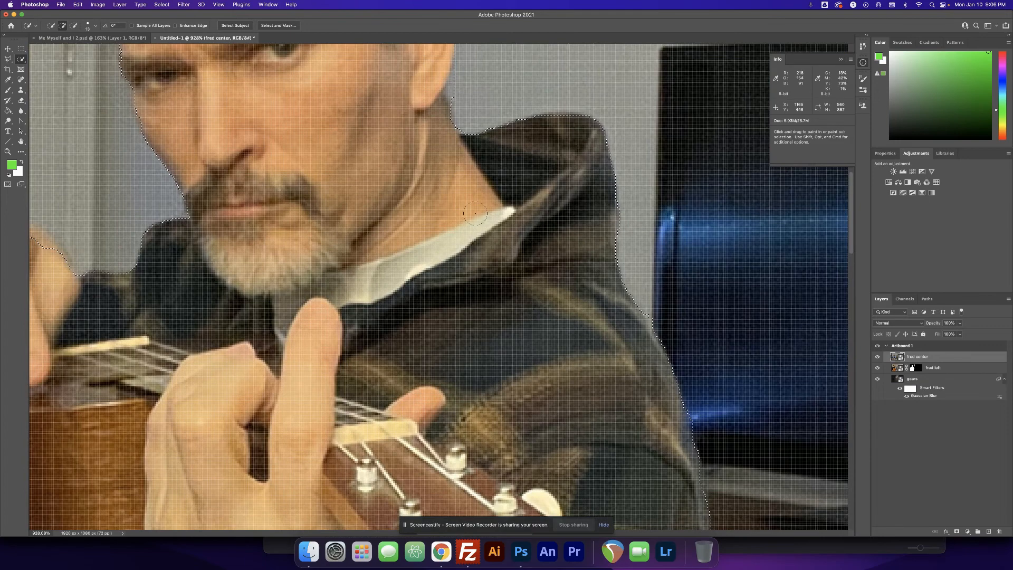
drag(481, 238, 456, 289)
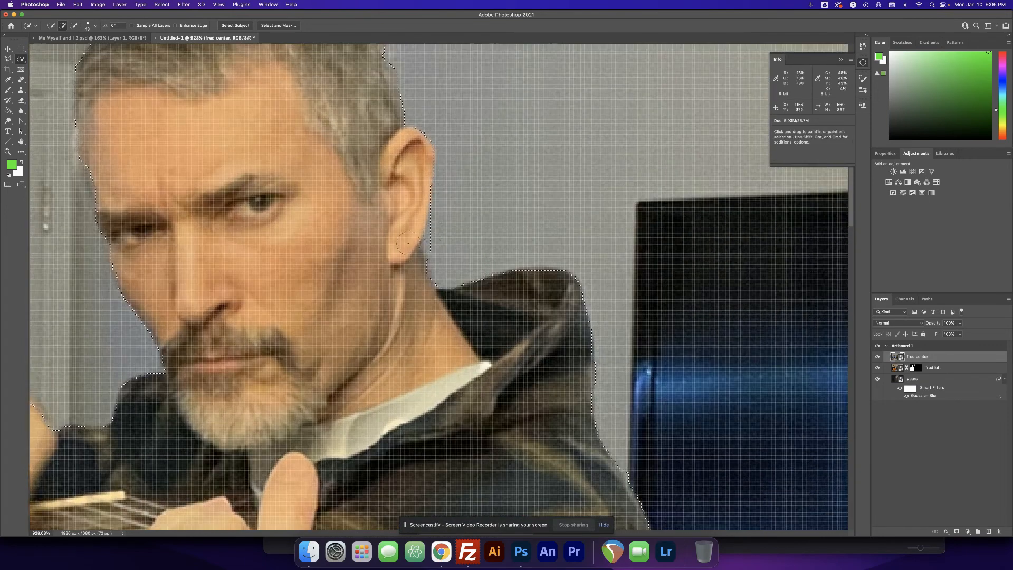
key(l)
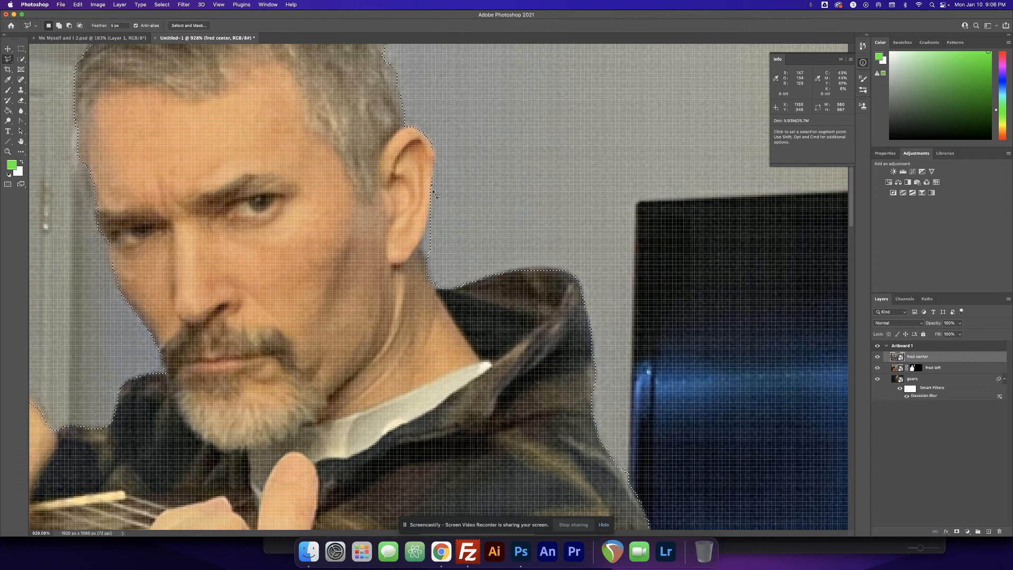
key(alt)
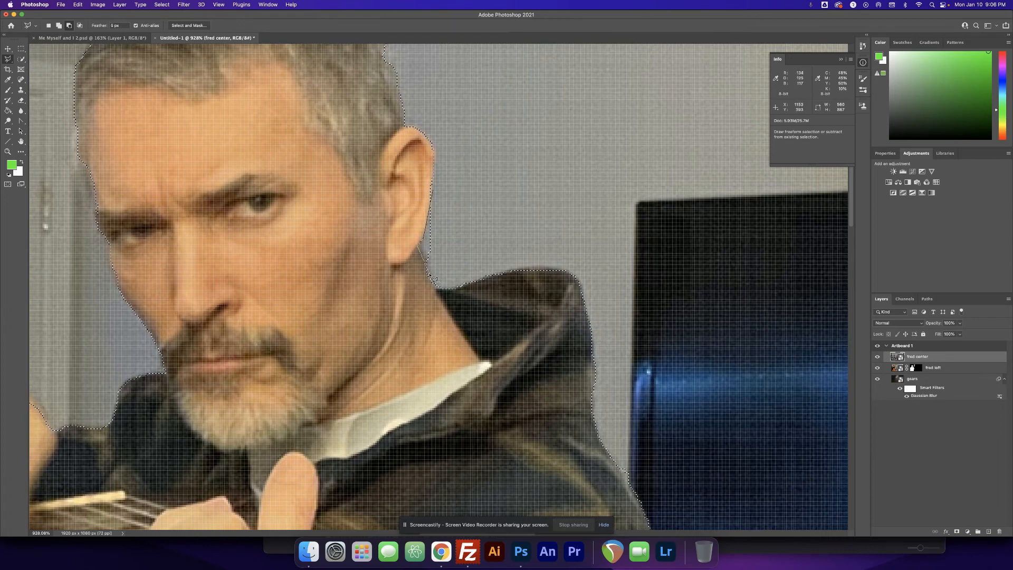
double_click(458, 177)
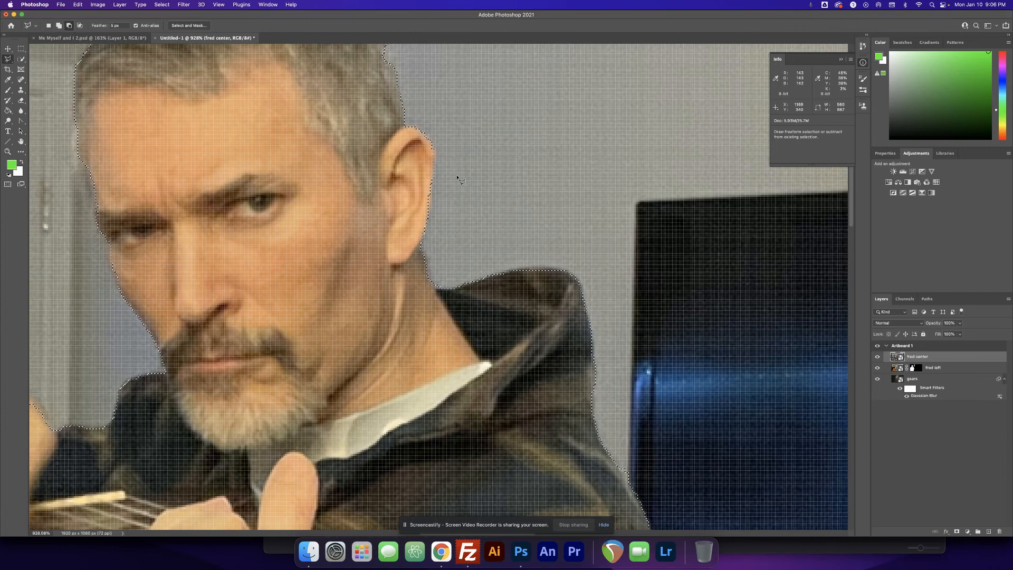
scroll(458, 163, up, 5)
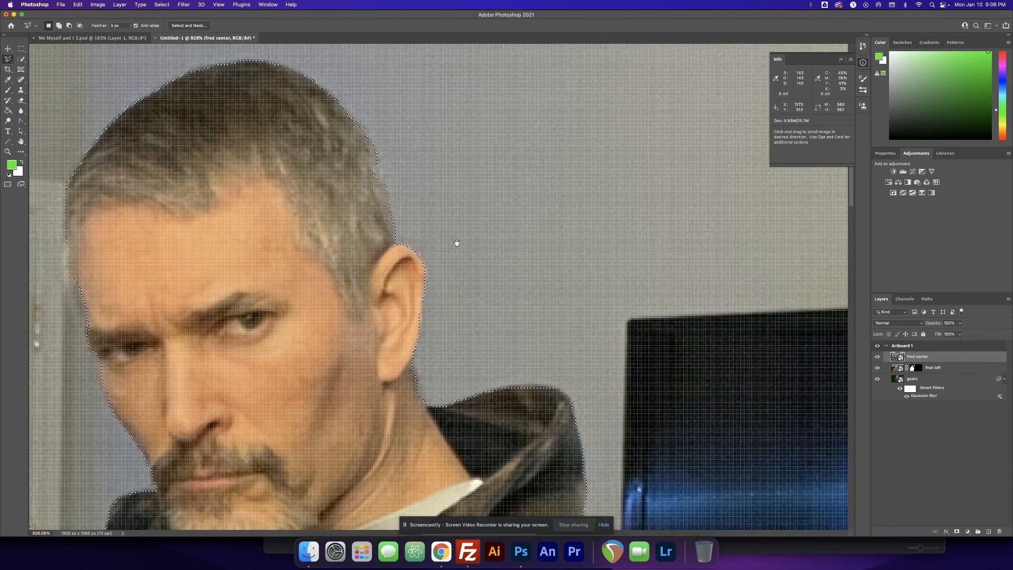
key(shift)
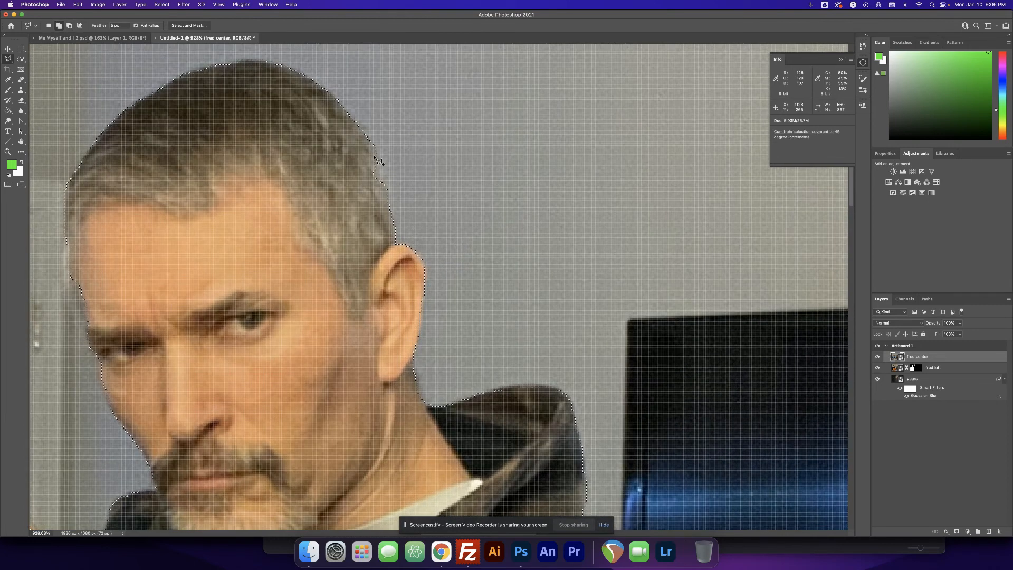
click(376, 154)
click(387, 189)
click(371, 165)
click(365, 164)
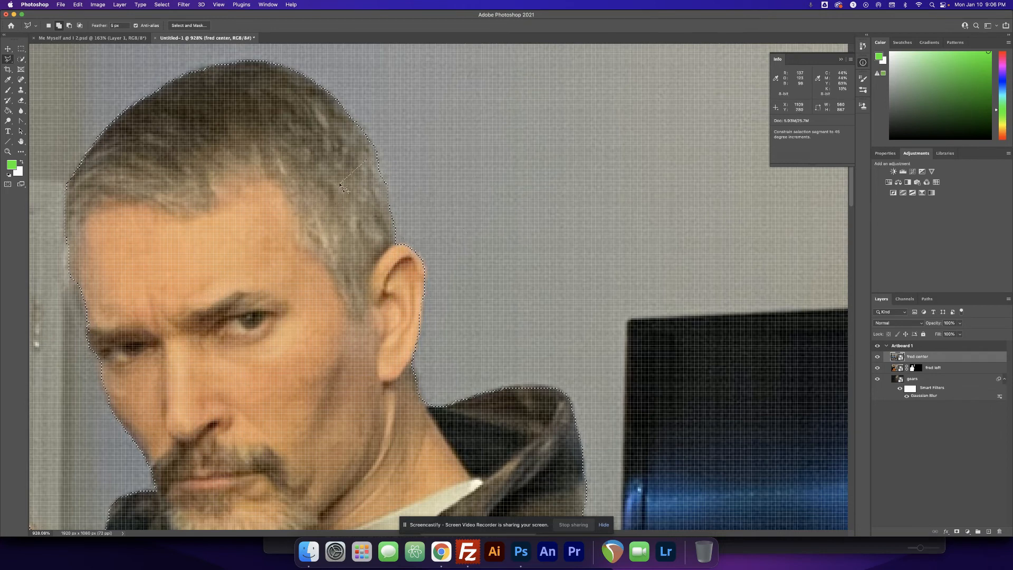
key(Escape)
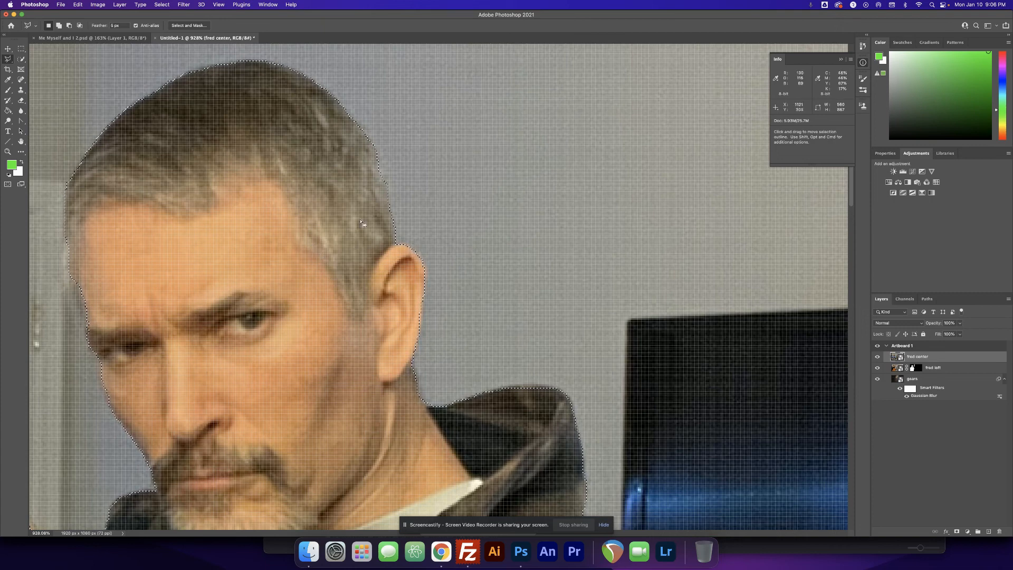
Step: Mask the center-pose layer from the selection and move the cut-out figure slightly closer to the guitar pose
click(956, 532)
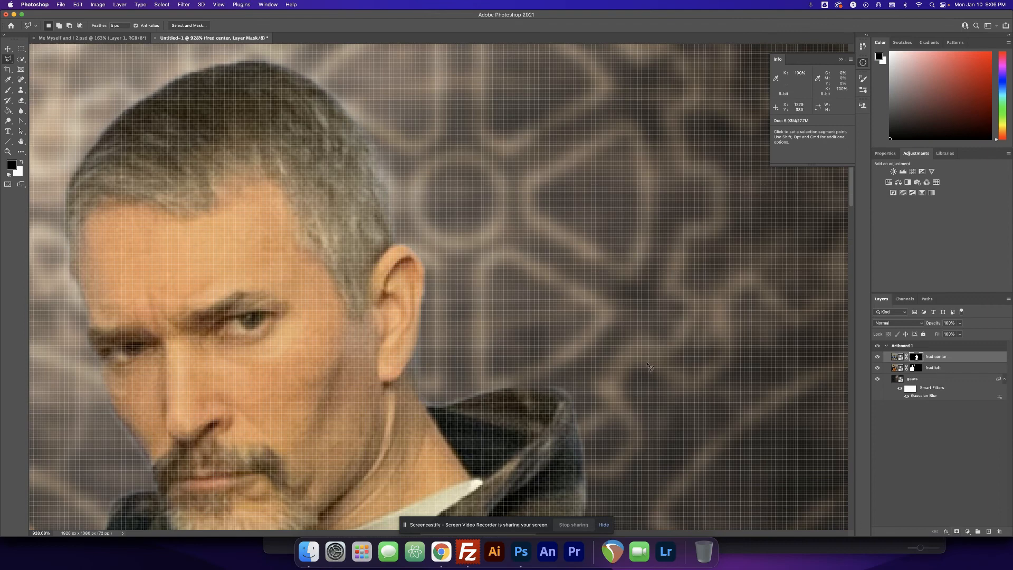
key(super+1)
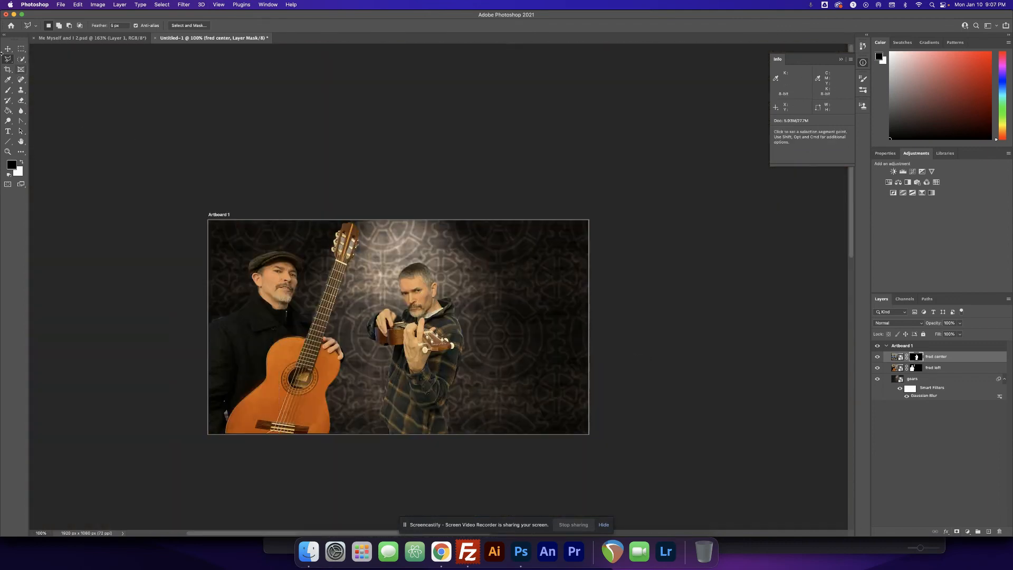
click(8, 48)
mouse_move(413, 348)
mouse_down()
mouse_move(404, 348)
mouse_move(409, 323)
mouse_move(399, 346)
mouse_move(410, 350)
mouse_up()
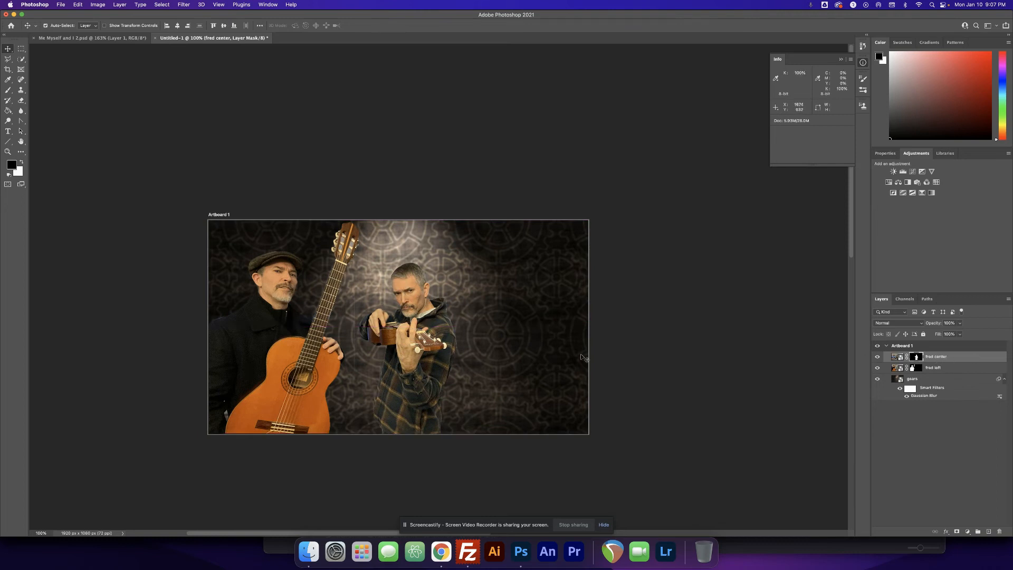
Step: Try a drop shadow on the center-pose layer with a 52° angle, 27% spread and 7 px size, and cancel it
double_click(974, 359)
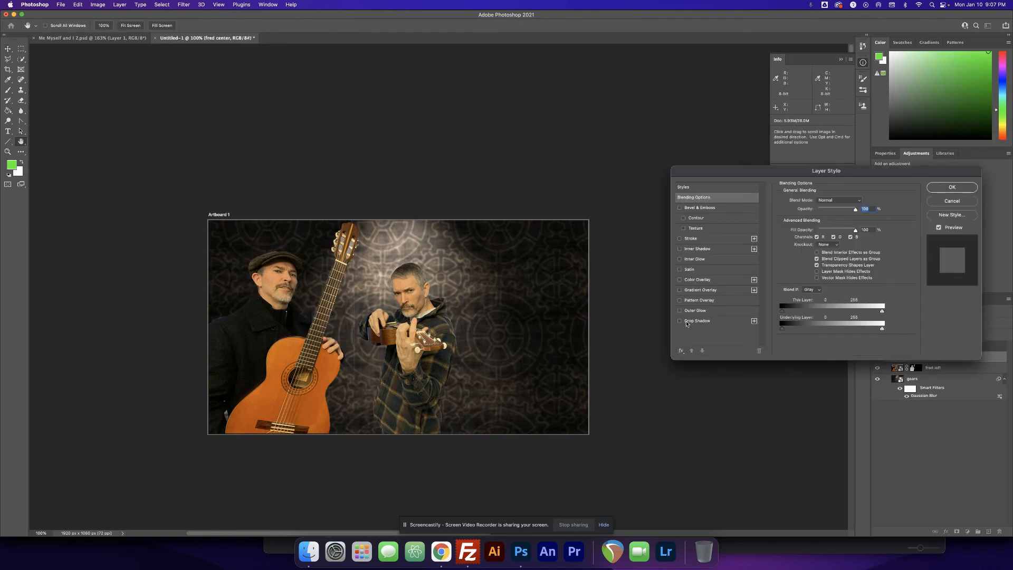
click(680, 321)
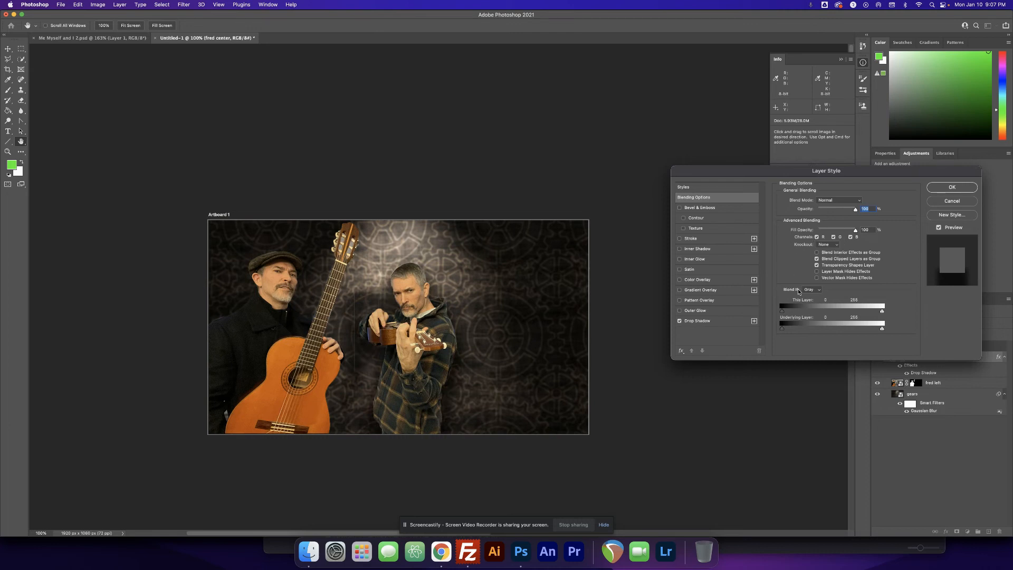
click(703, 326)
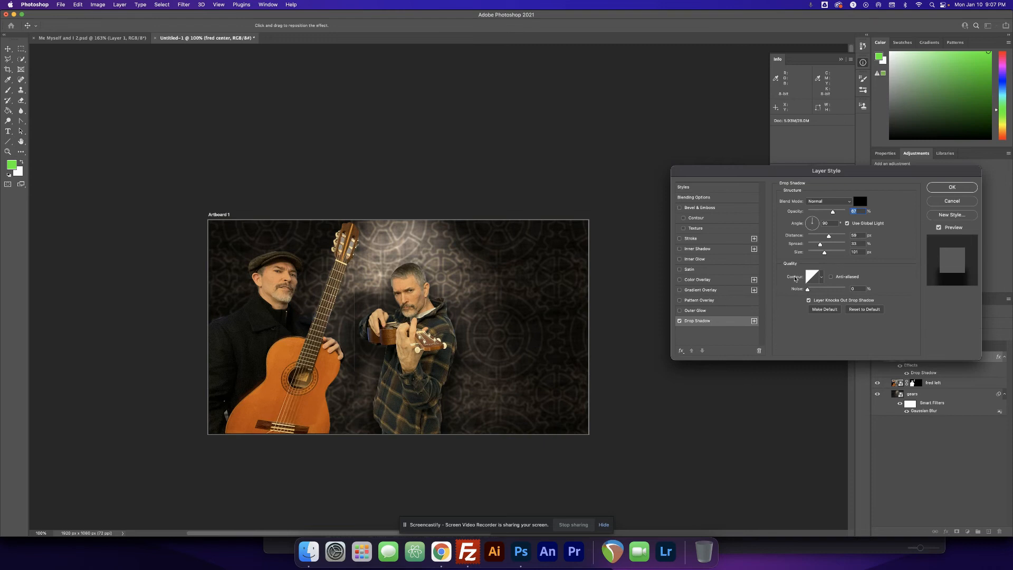
mouse_move(829, 237)
mouse_down()
mouse_move(819, 239)
mouse_move(827, 238)
mouse_up()
drag(813, 223, 814, 223)
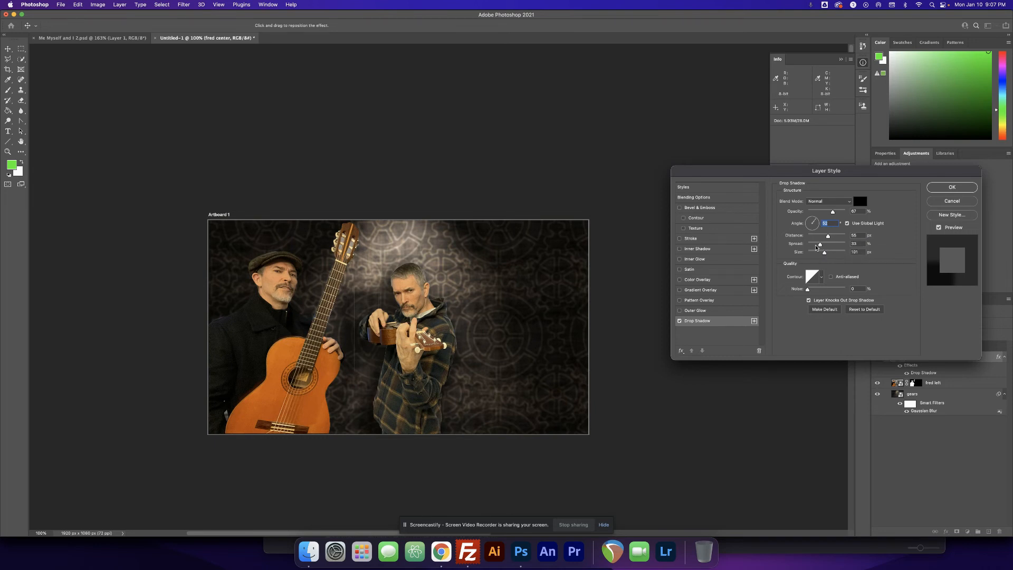
drag(821, 246, 818, 245)
drag(823, 254, 811, 252)
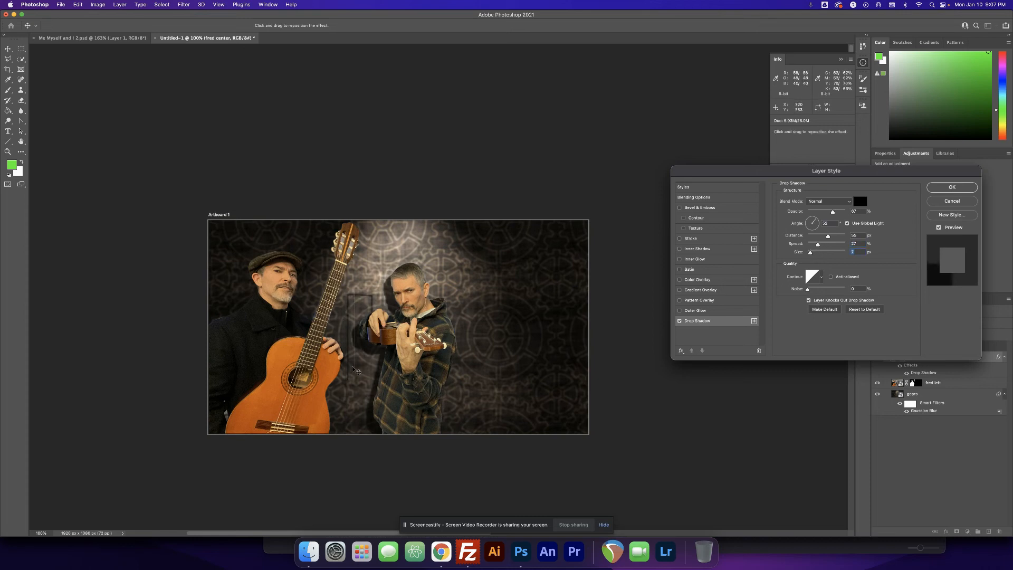
click(946, 202)
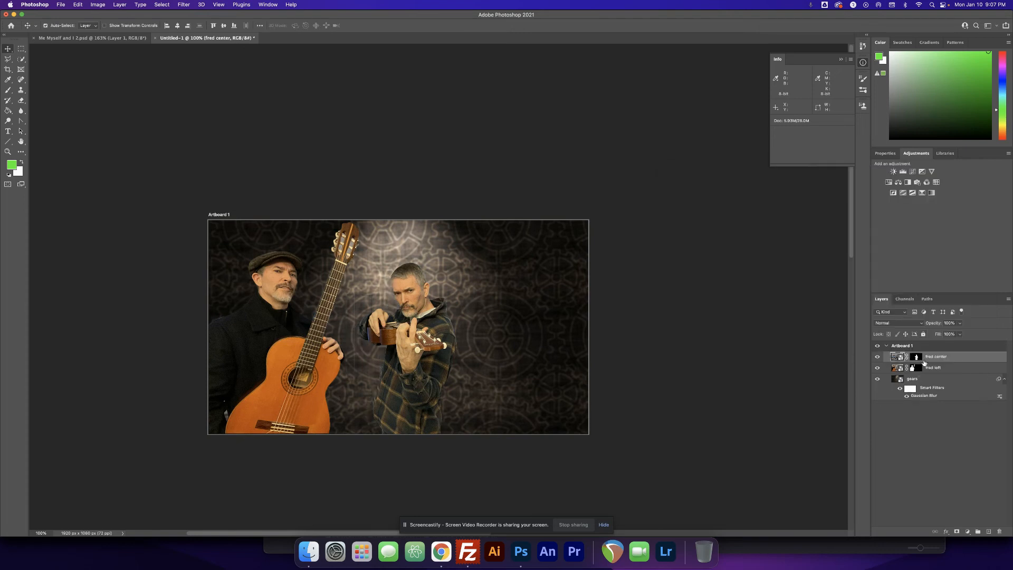
Step: Hide the left-pose and gears layers so only the center pose shows against white
click(877, 368)
click(877, 379)
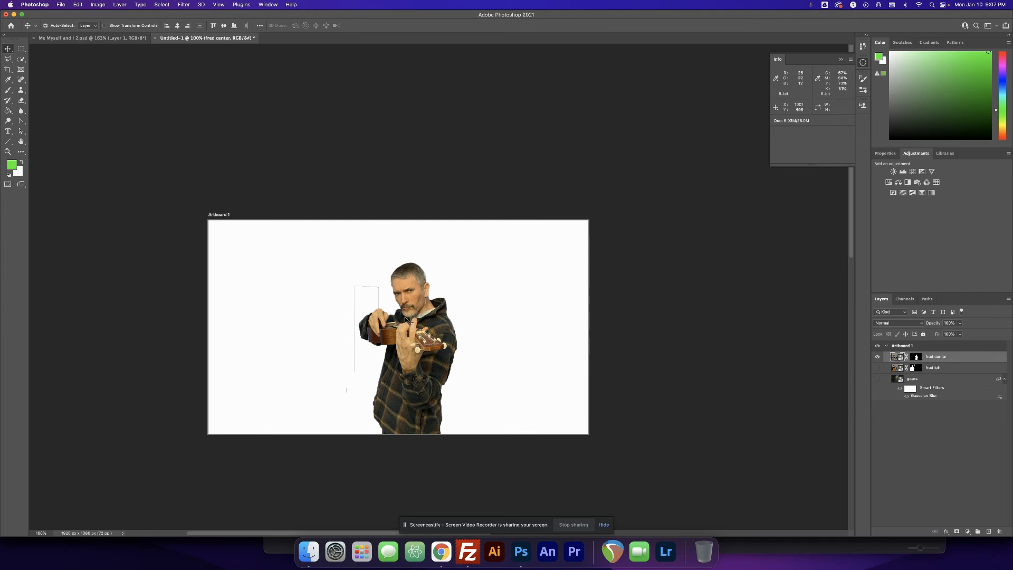
key(z)
click(382, 310)
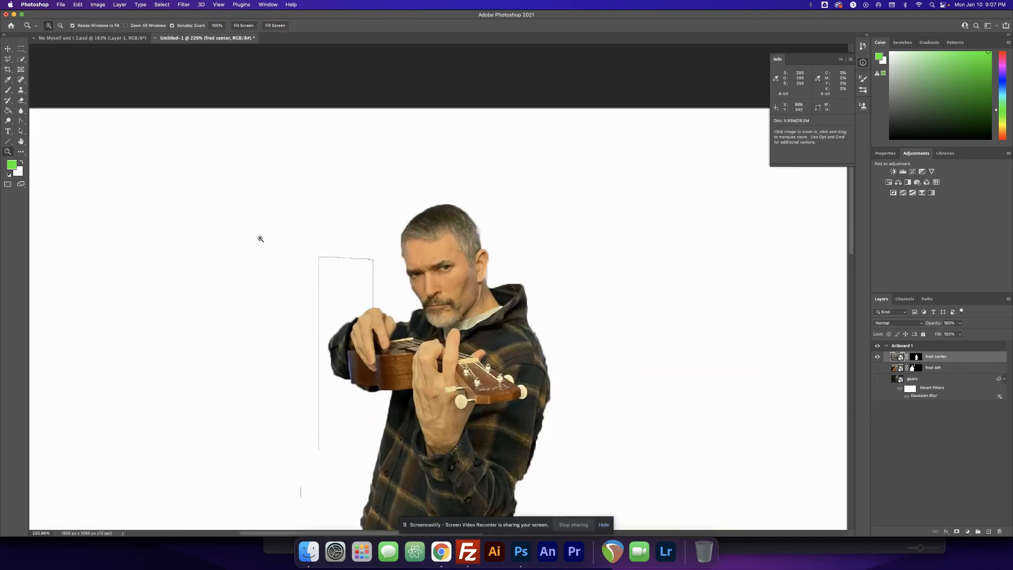
click(21, 58)
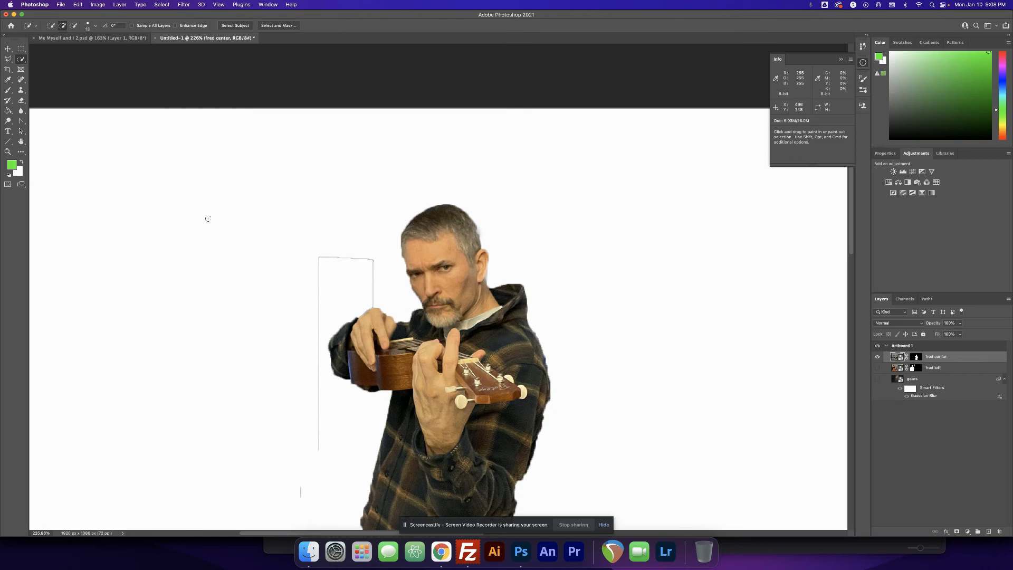
key(alt)
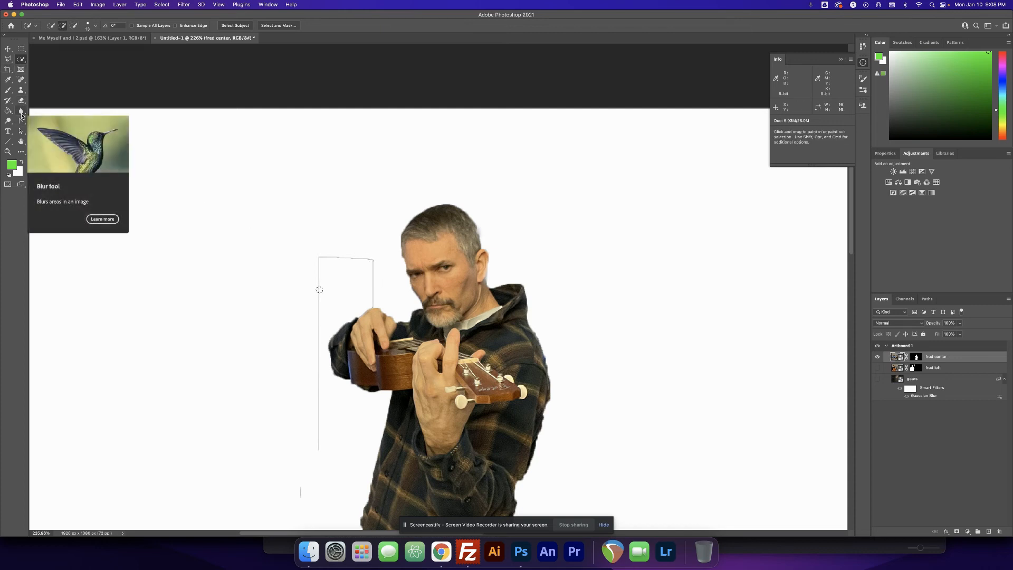
Step: Set the Brush foreground color to black (000000) and target the center-pose layer's mask
key(b)
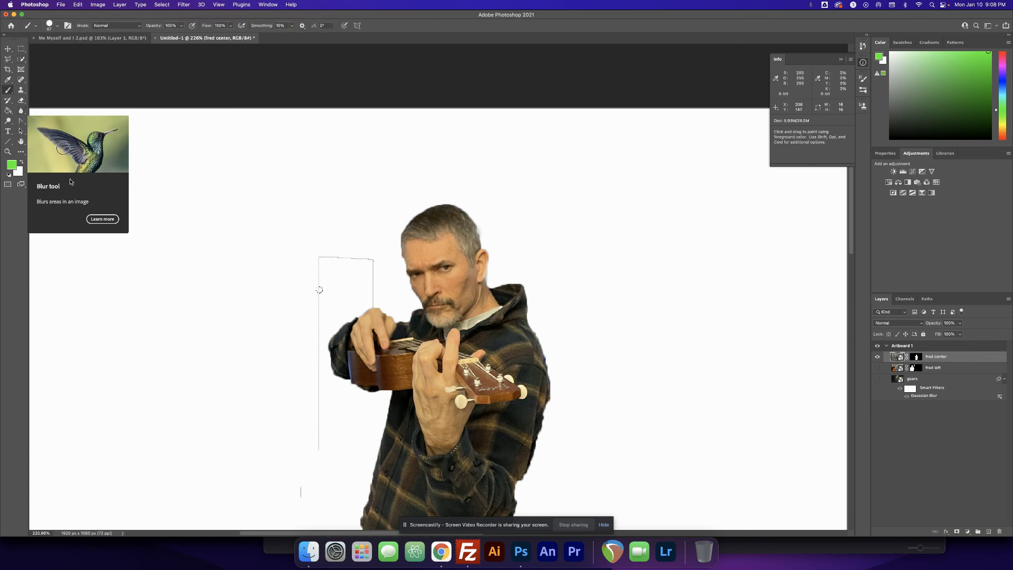
click(11, 166)
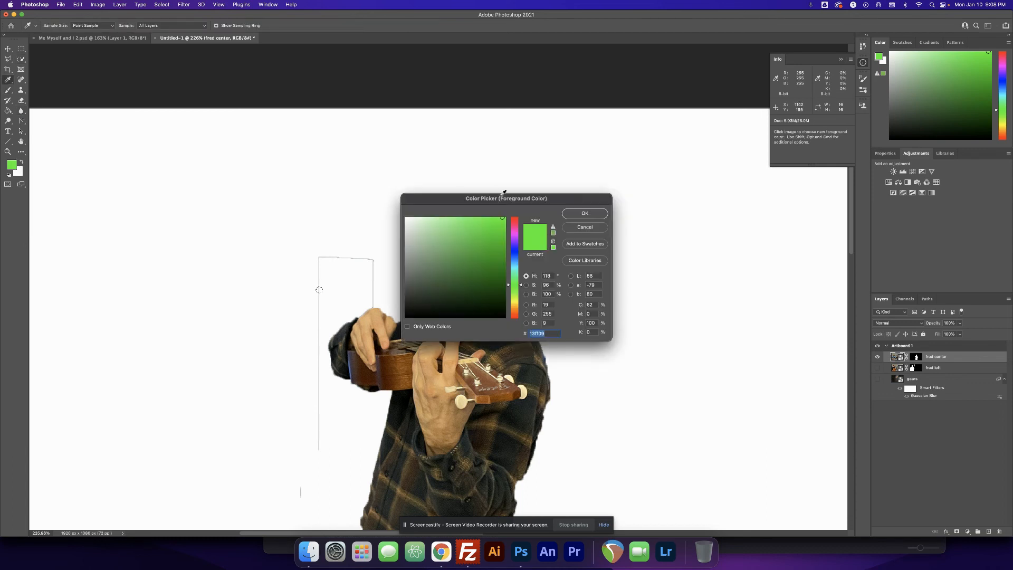
click(505, 318)
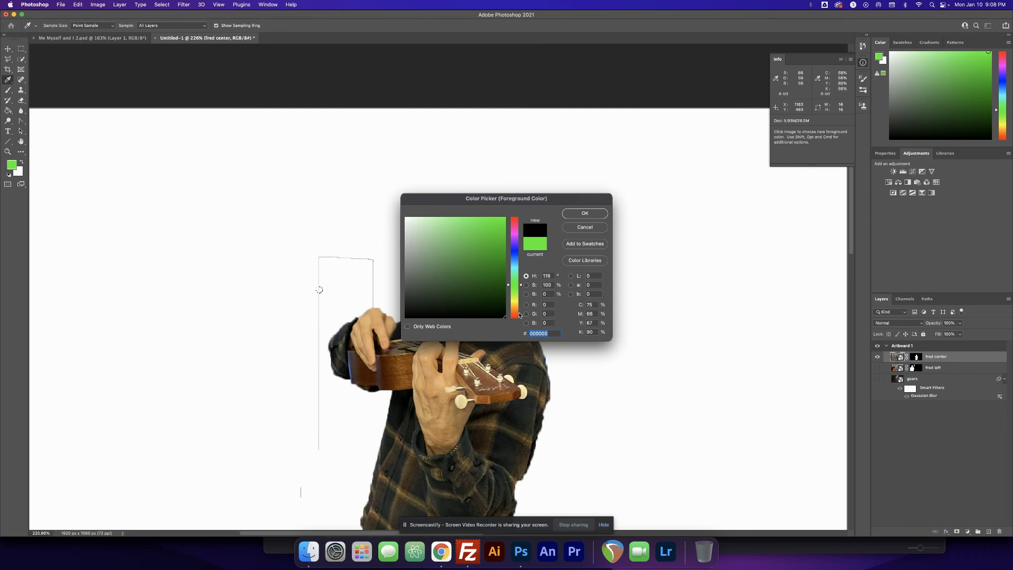
click(575, 214)
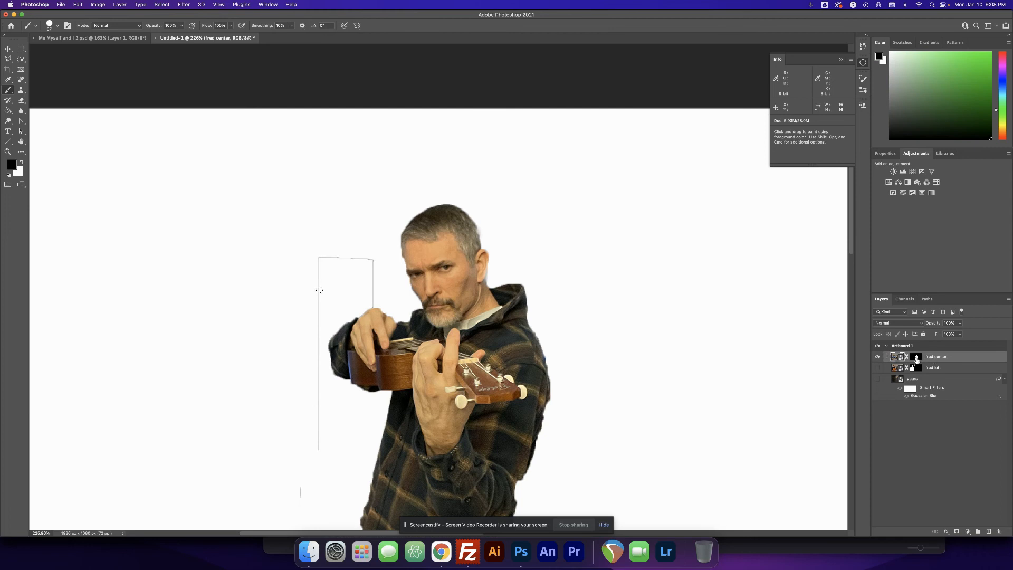
click(917, 358)
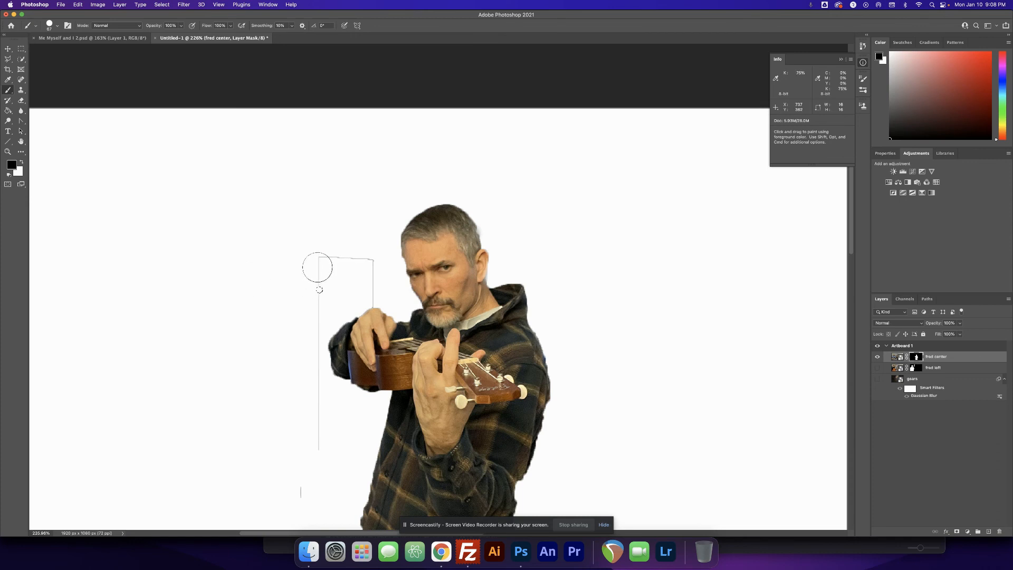
Step: Paint black on the mask with the 67 px hard round brush over the stray thin outlines beside the man's bent arm
right_click(320, 261)
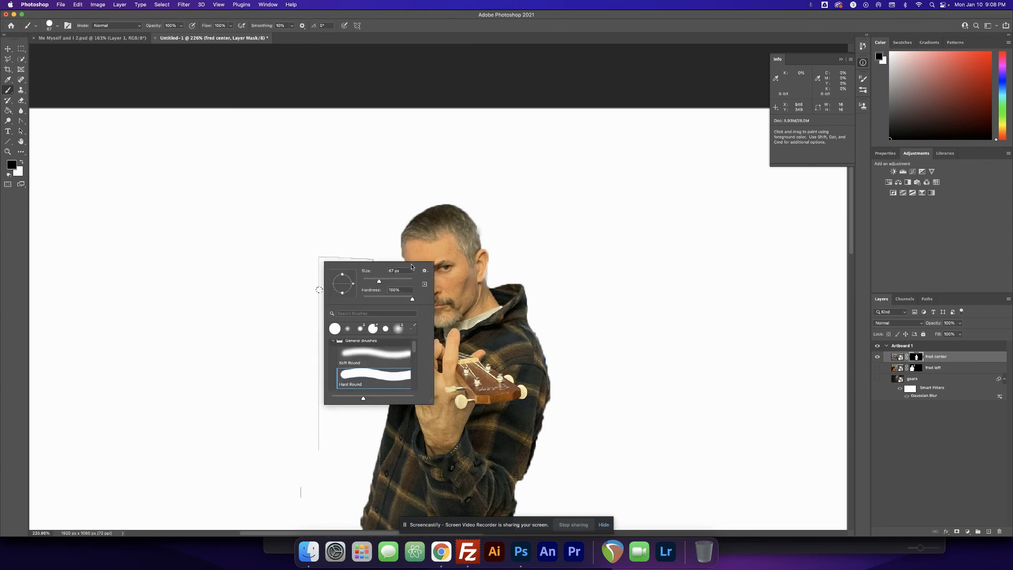
click(356, 257)
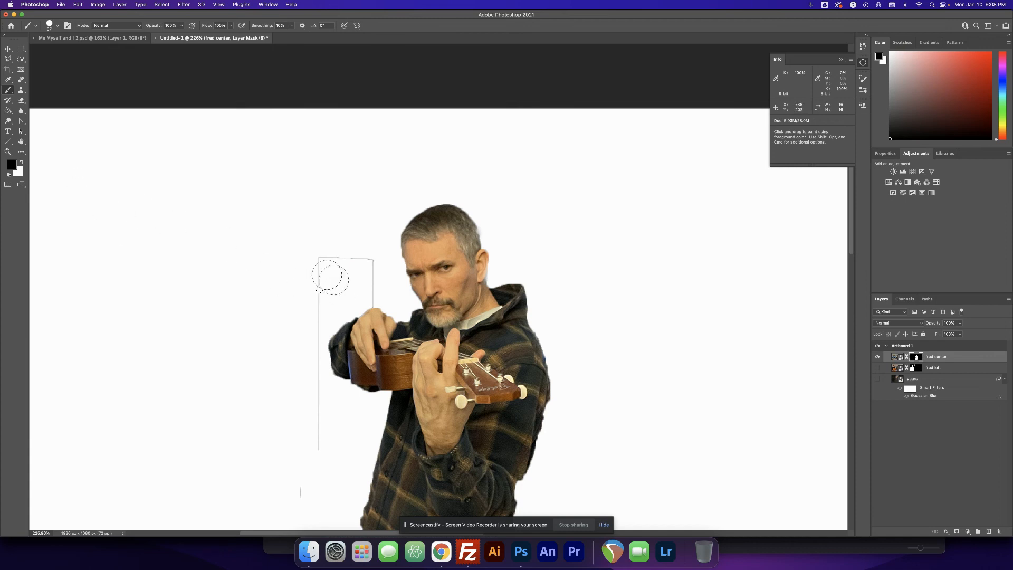
key(l)
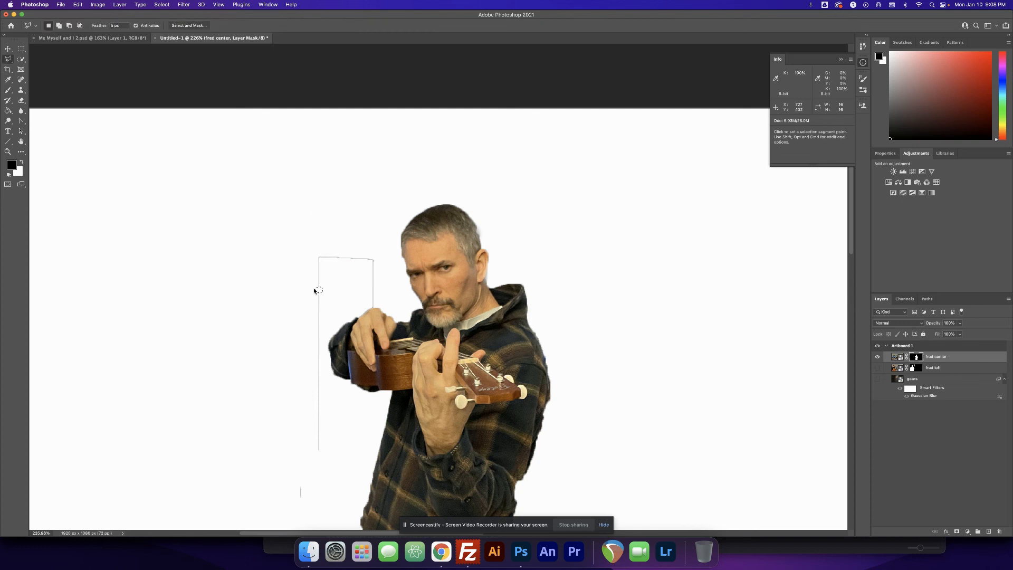
right_click(318, 291)
key(Escape)
key(b)
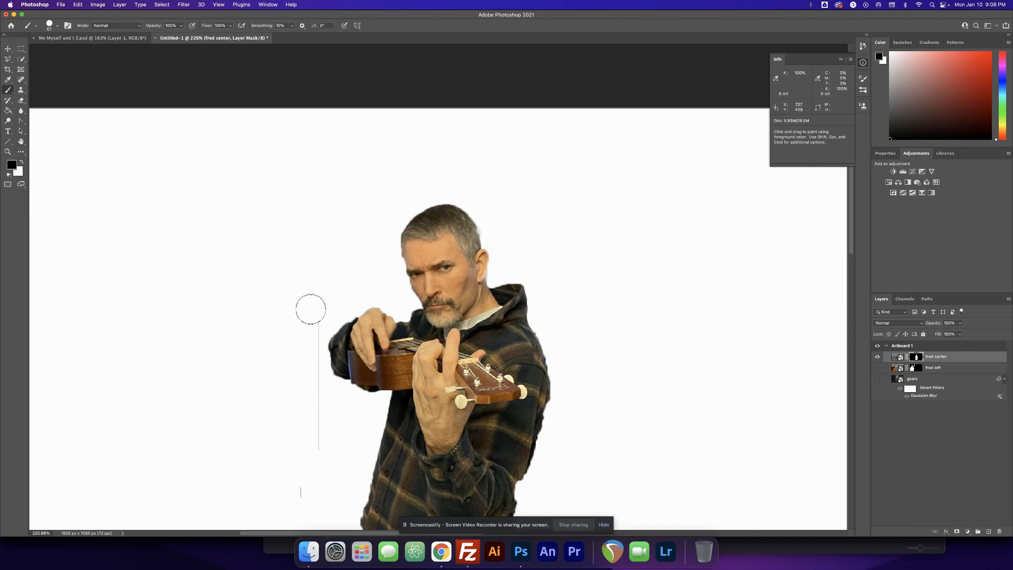
mouse_move(311, 359)
mouse_down()
mouse_move(324, 437)
mouse_move(304, 469)
mouse_move(303, 496)
mouse_up()
mouse_move(287, 418)
mouse_down()
mouse_move(280, 283)
mouse_move(317, 379)
mouse_up()
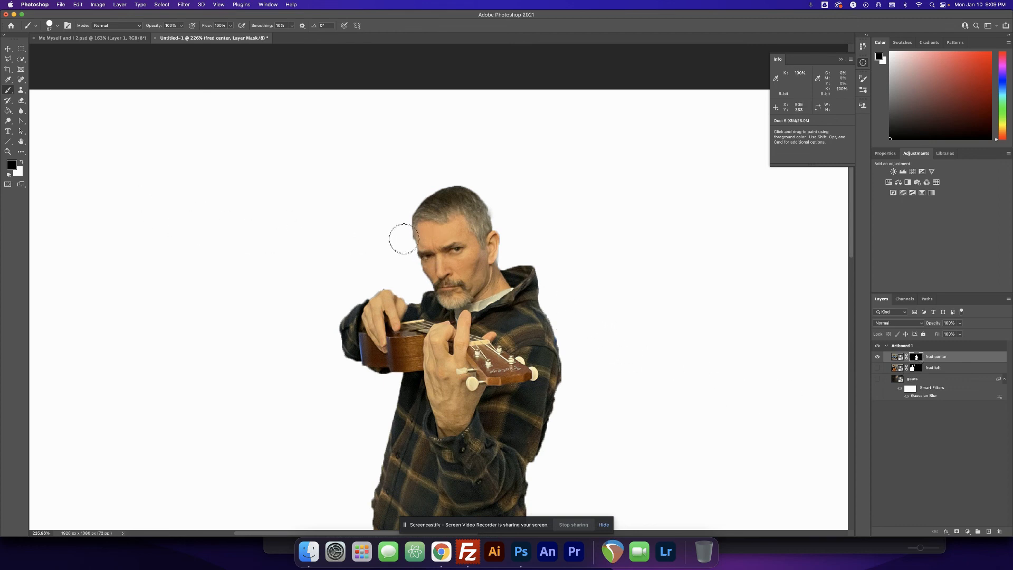
Step: Try painting black on the mask across the man's head, and undo the strokes
drag(405, 223, 495, 217)
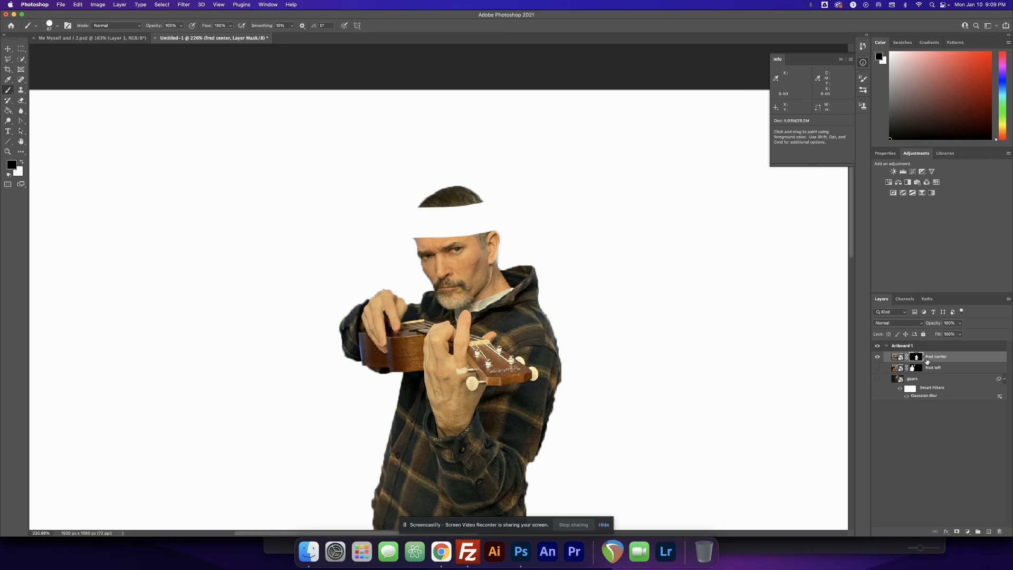
mouse_move(452, 226)
mouse_down()
mouse_move(418, 209)
mouse_move(472, 198)
mouse_move(450, 198)
mouse_move(473, 215)
mouse_move(419, 243)
mouse_move(509, 233)
mouse_move(394, 255)
mouse_up()
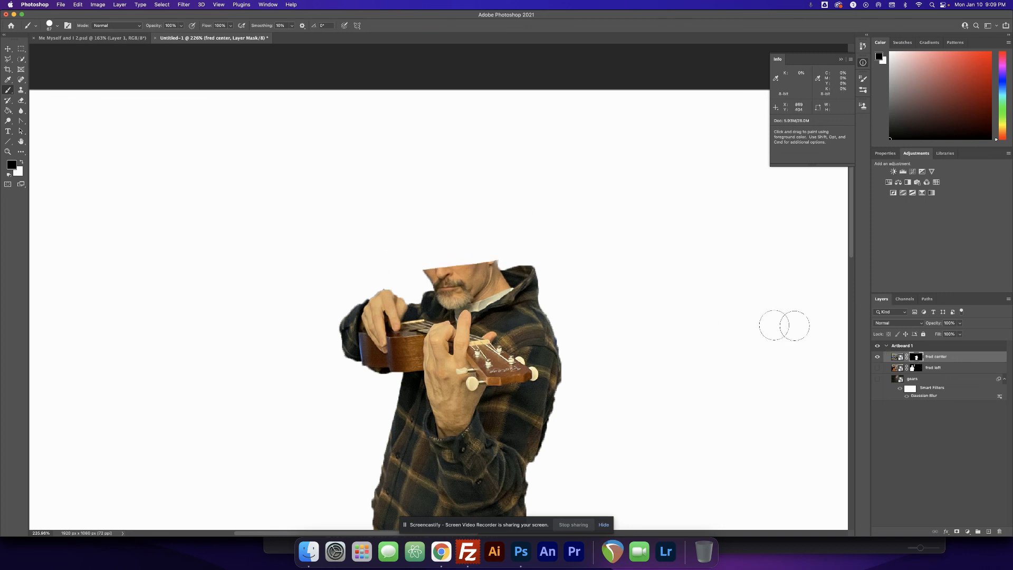
key(super+z)
key(super+z)
key(super+z)
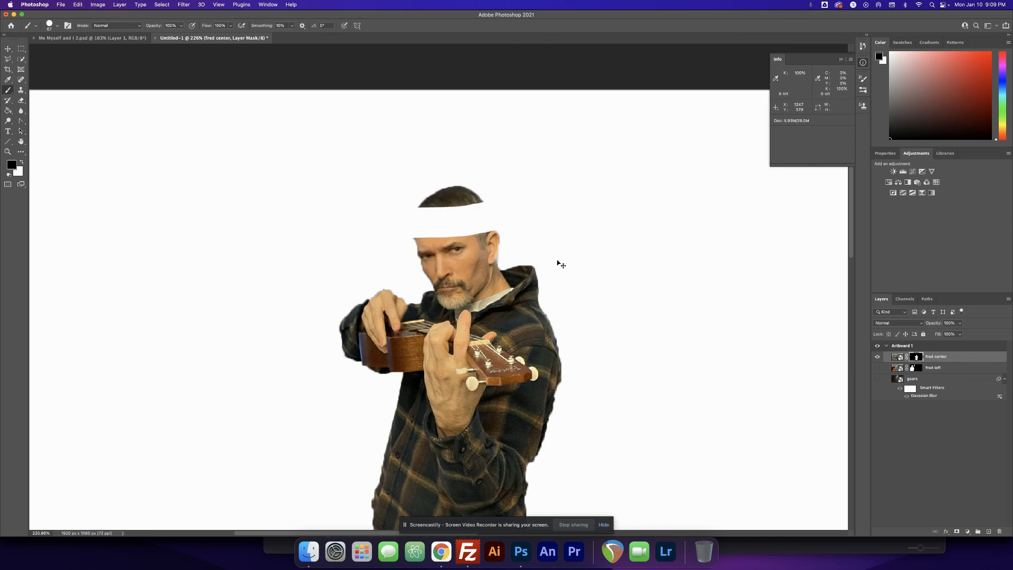
key(super+z)
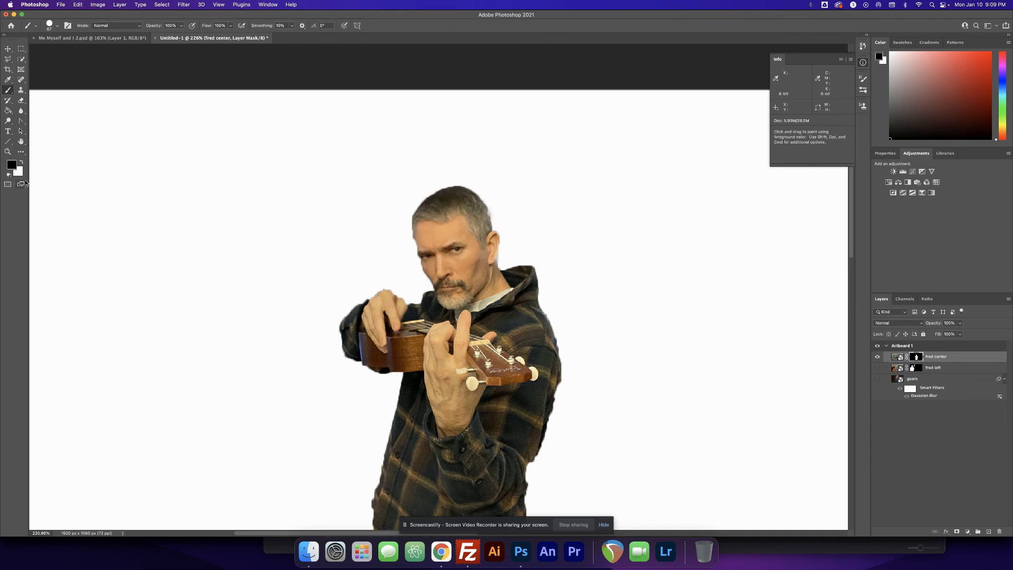
Step: Try painting white on the mask to reveal the hidden photo beside the man, and undo the stroke
click(14, 167)
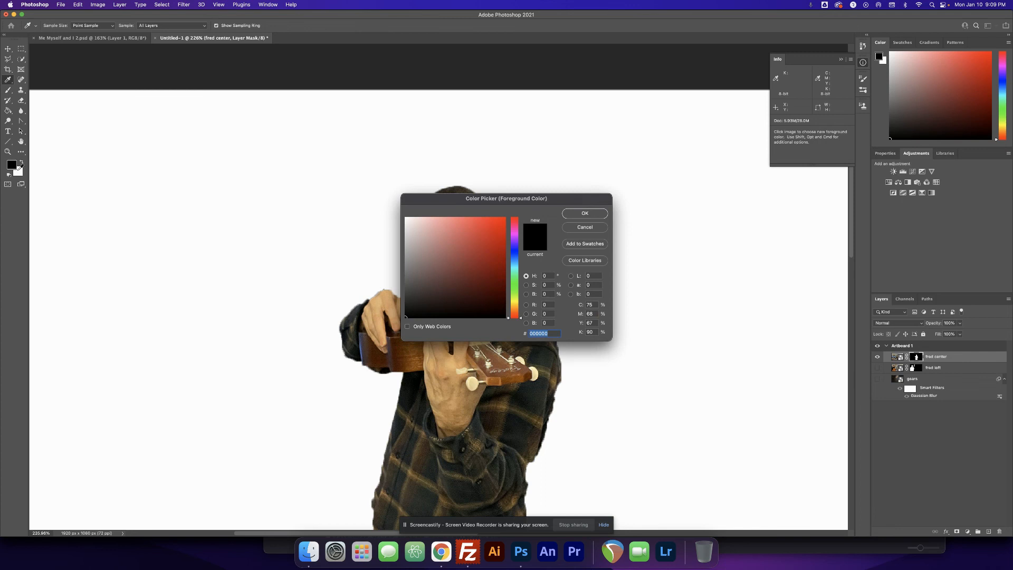
key(Escape)
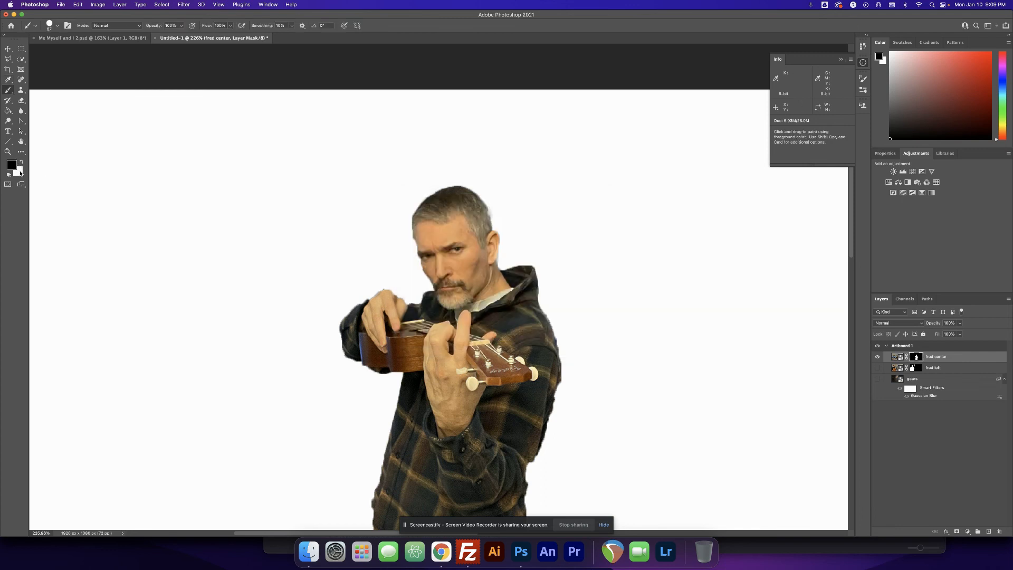
key(x)
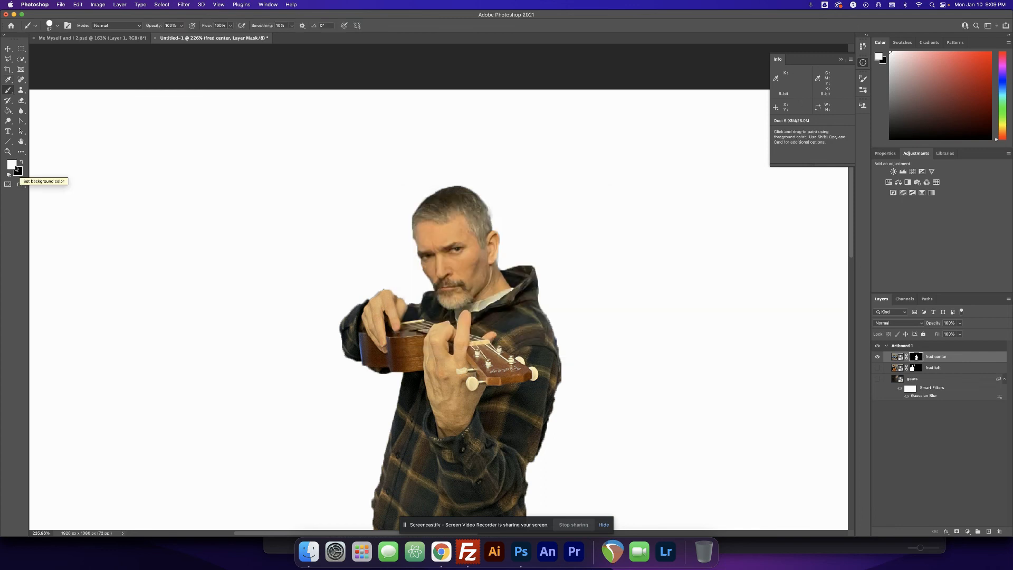
mouse_move(304, 219)
mouse_down()
mouse_move(174, 284)
mouse_move(265, 222)
mouse_move(313, 217)
mouse_move(272, 252)
mouse_move(169, 287)
mouse_move(216, 296)
mouse_move(258, 268)
mouse_move(242, 209)
mouse_move(112, 303)
mouse_move(192, 256)
mouse_move(97, 252)
mouse_move(69, 277)
mouse_move(179, 266)
mouse_up()
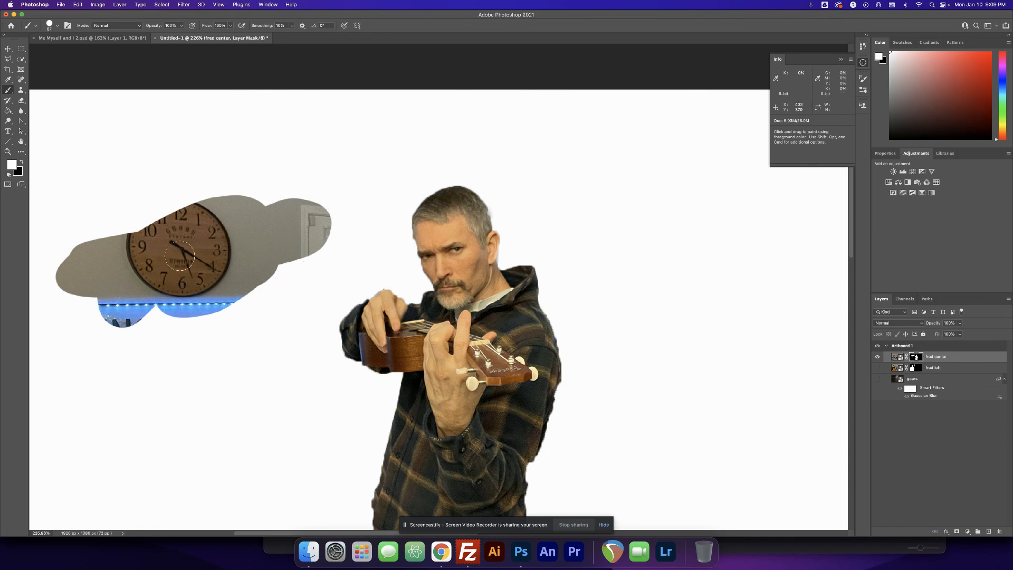
key(super+z)
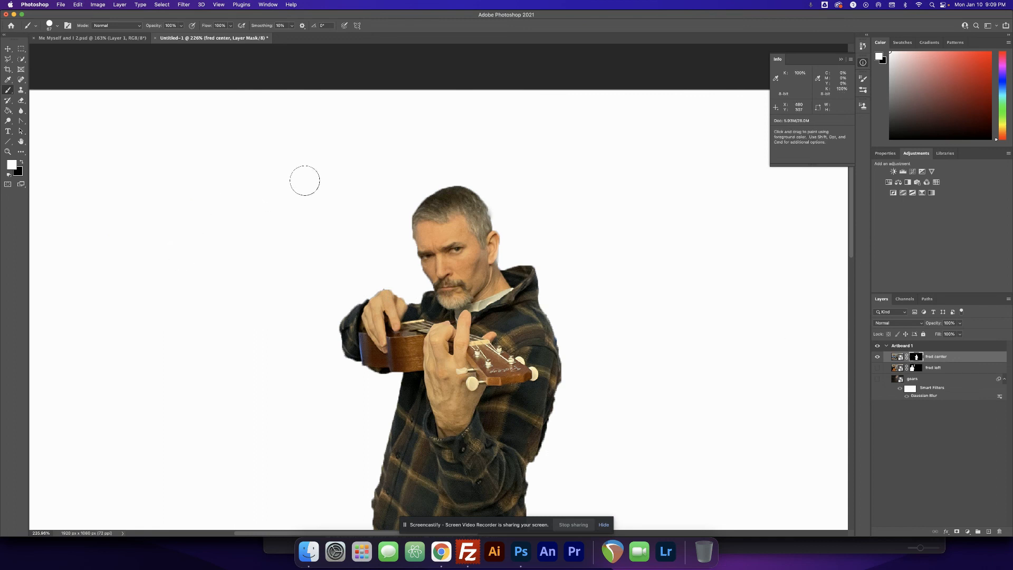
Step: Show the left-pose and gears layers again and return to the whole composite at 100%
click(878, 371)
click(877, 379)
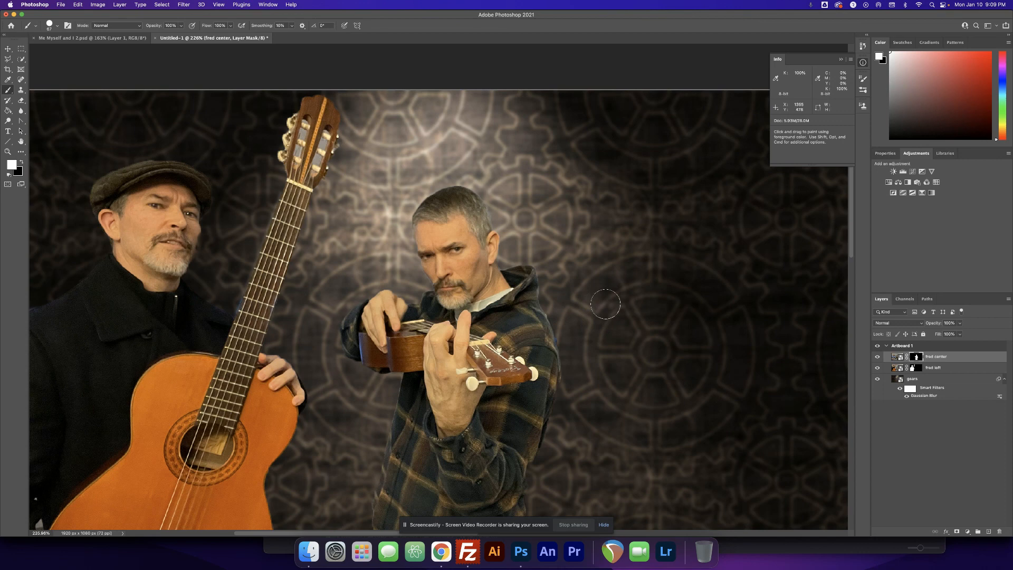
key(super+1)
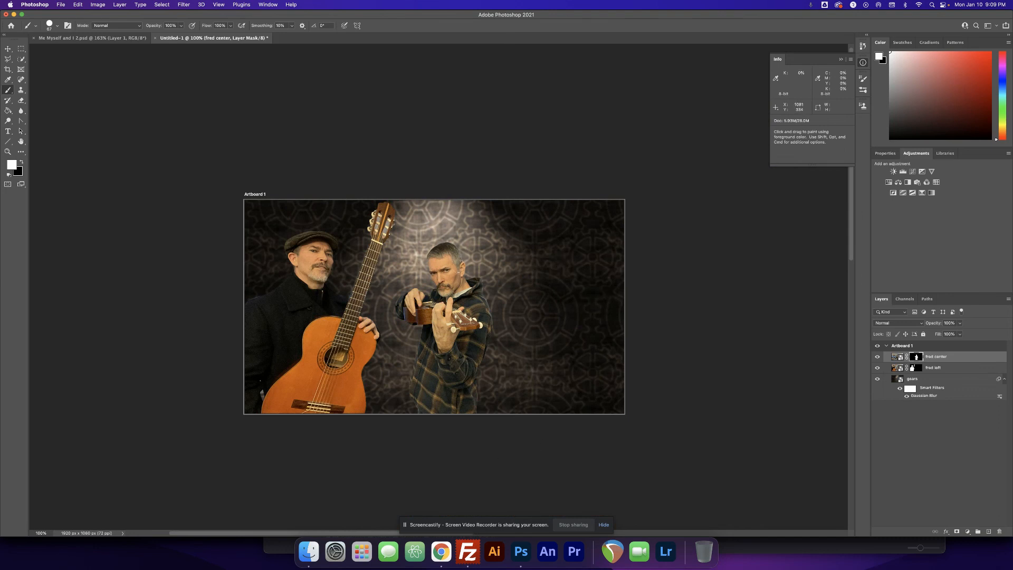
Step: Add a drop shadow to the center-pose layer with a 53° angle, 33 px distance, 27% spread and 73 px size
double_click(968, 361)
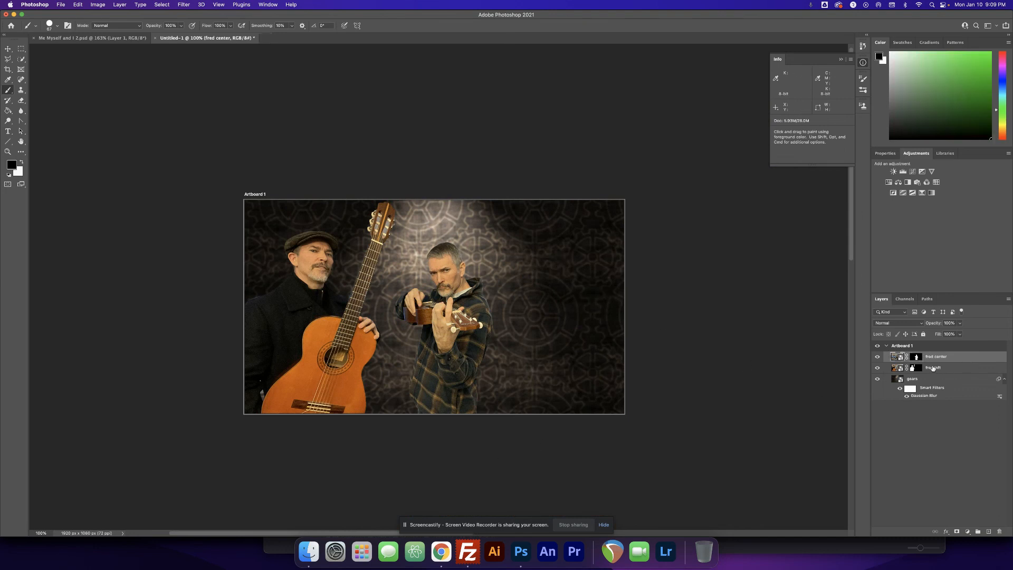
click(679, 322)
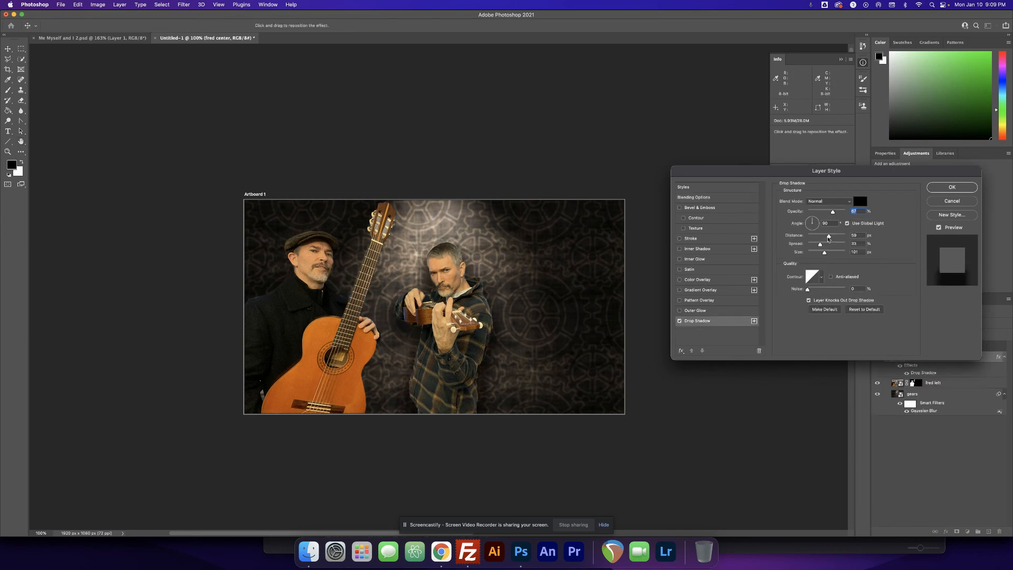
mouse_move(822, 238)
mouse_down()
mouse_move(814, 220)
mouse_move(820, 237)
mouse_up()
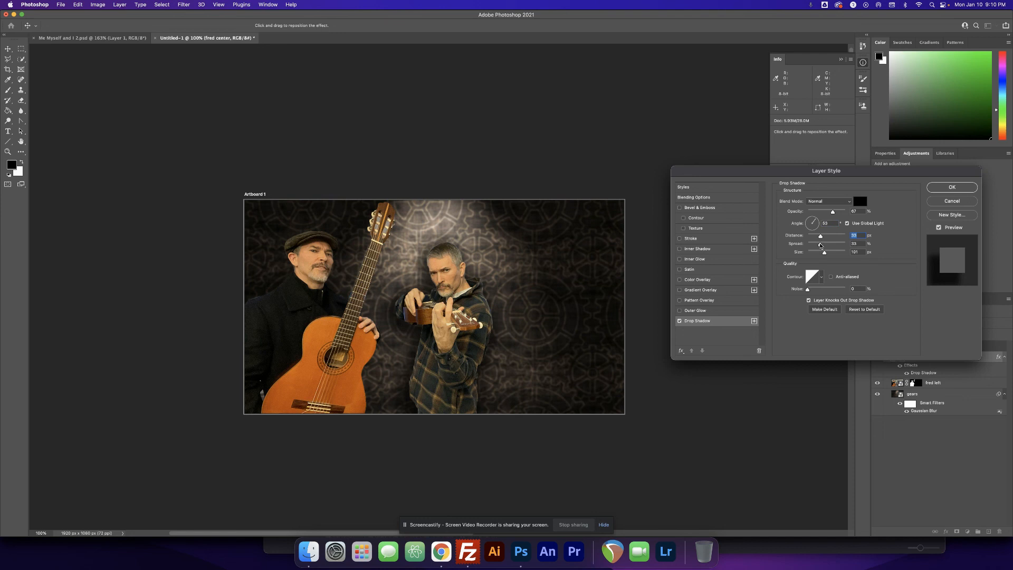
click(818, 245)
drag(822, 255, 821, 254)
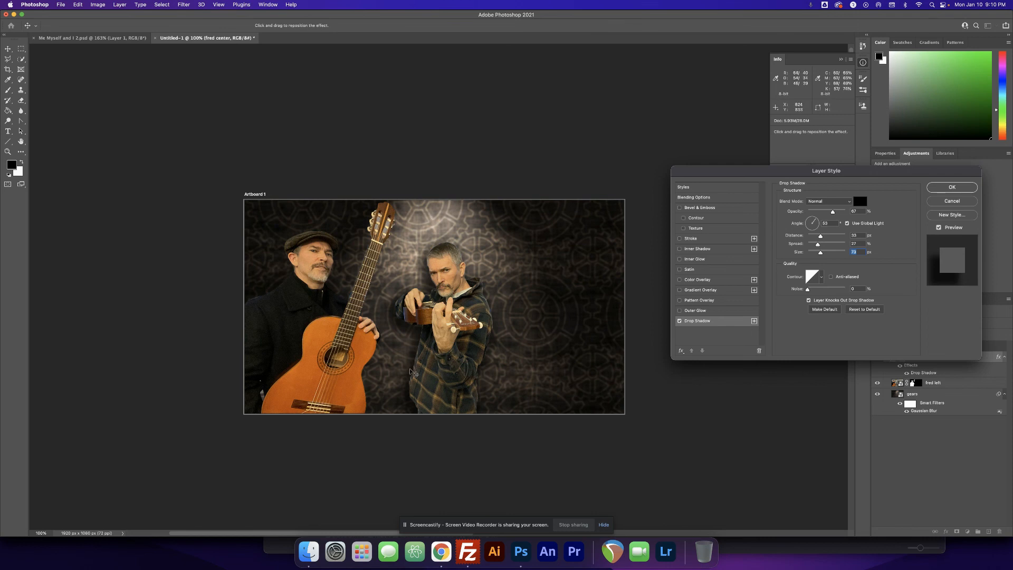
click(950, 187)
key(b)
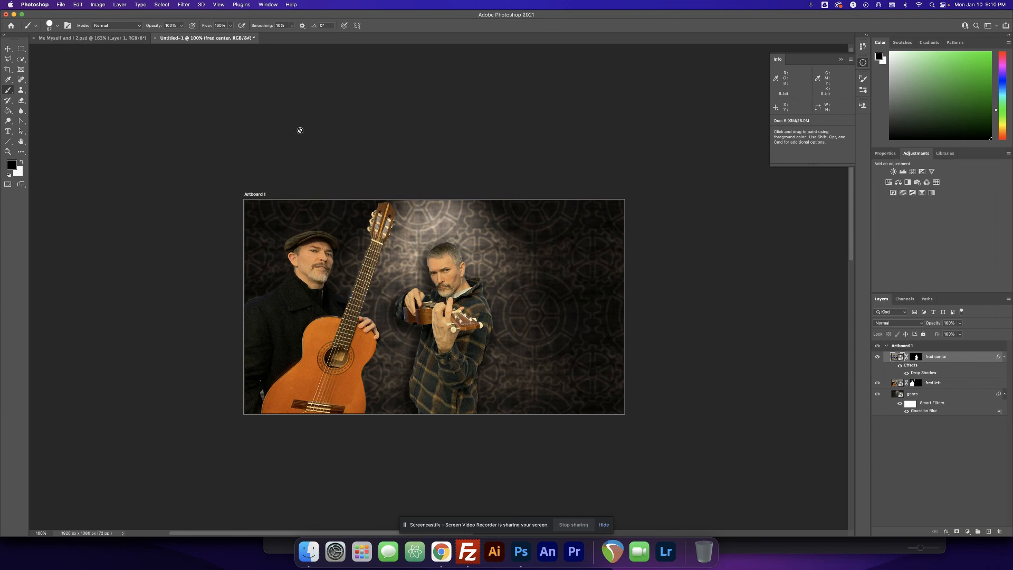
Step: Start saving the composite document
key(super+s)
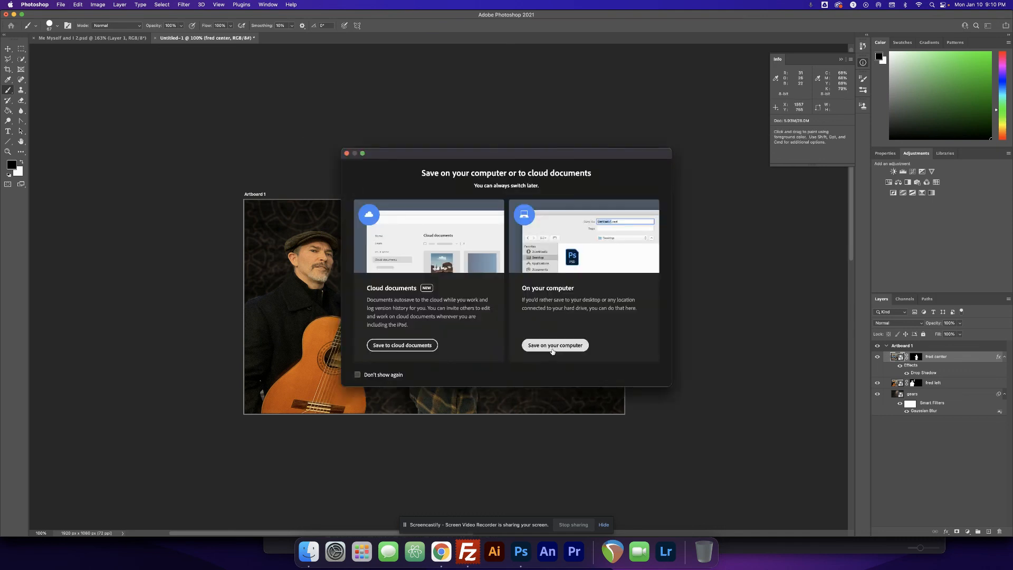